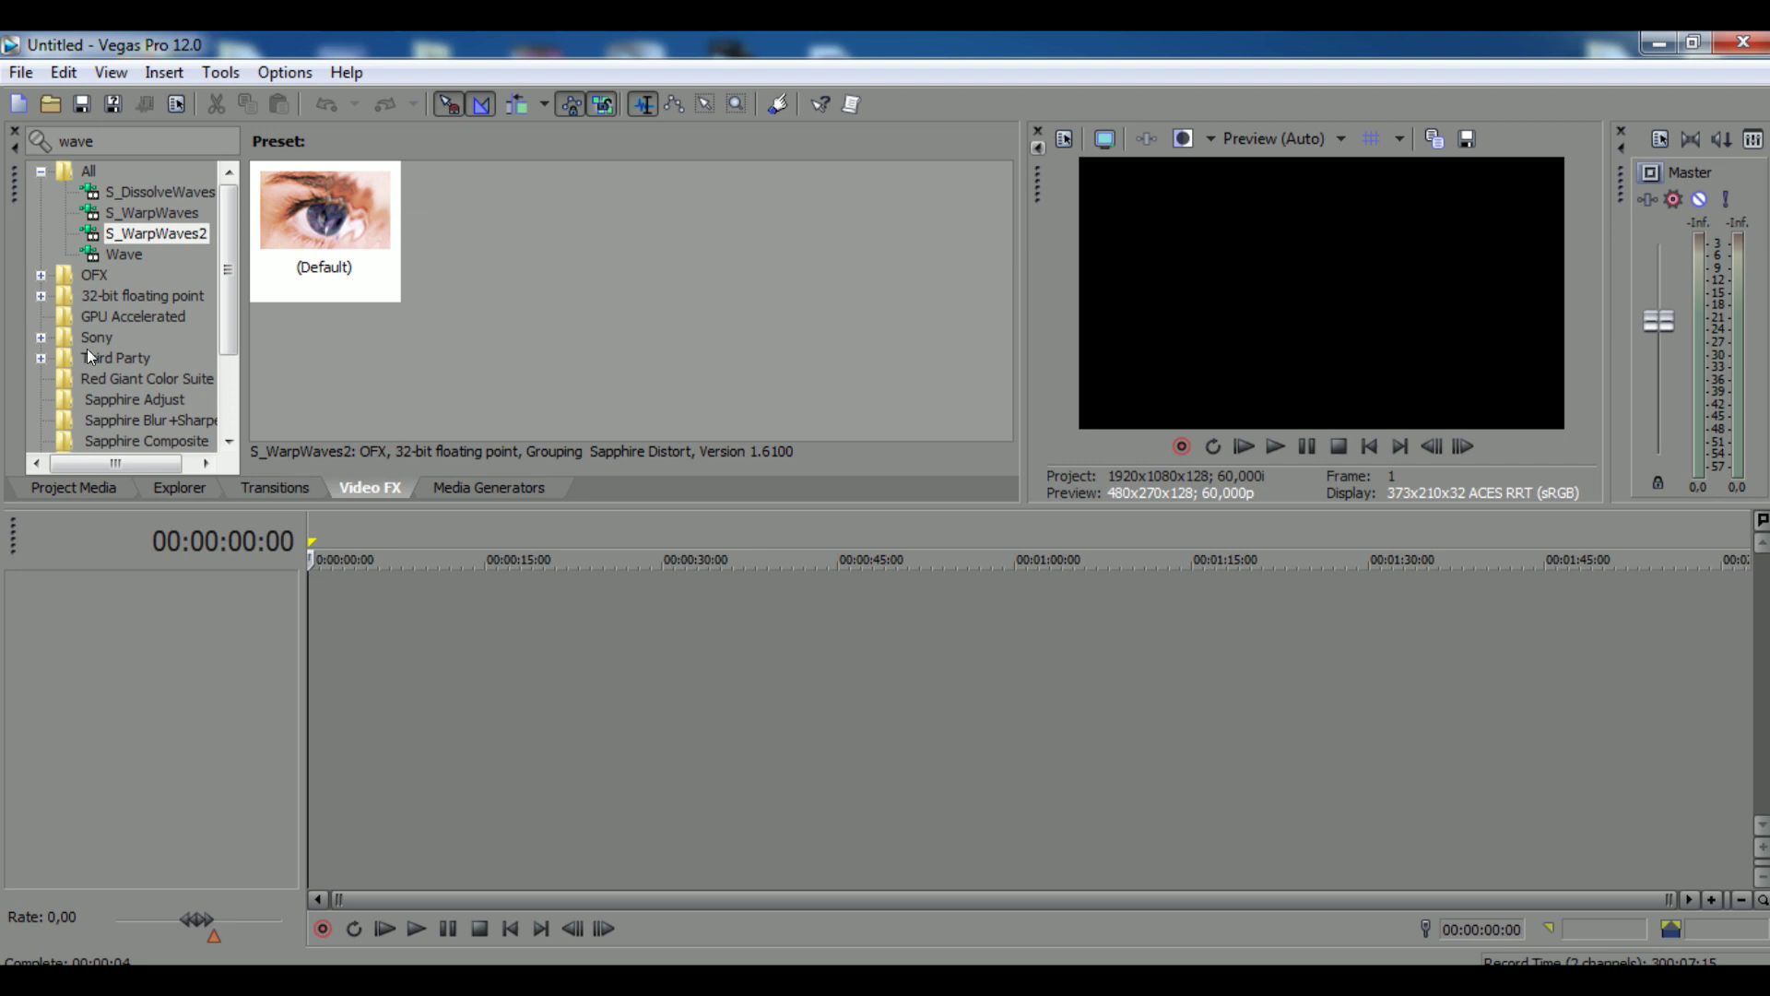
- Add an SMPTE Bars (NTSC) test pattern to the start of the timeline
{"action": "left_click", "coordinate": [180, 231]}
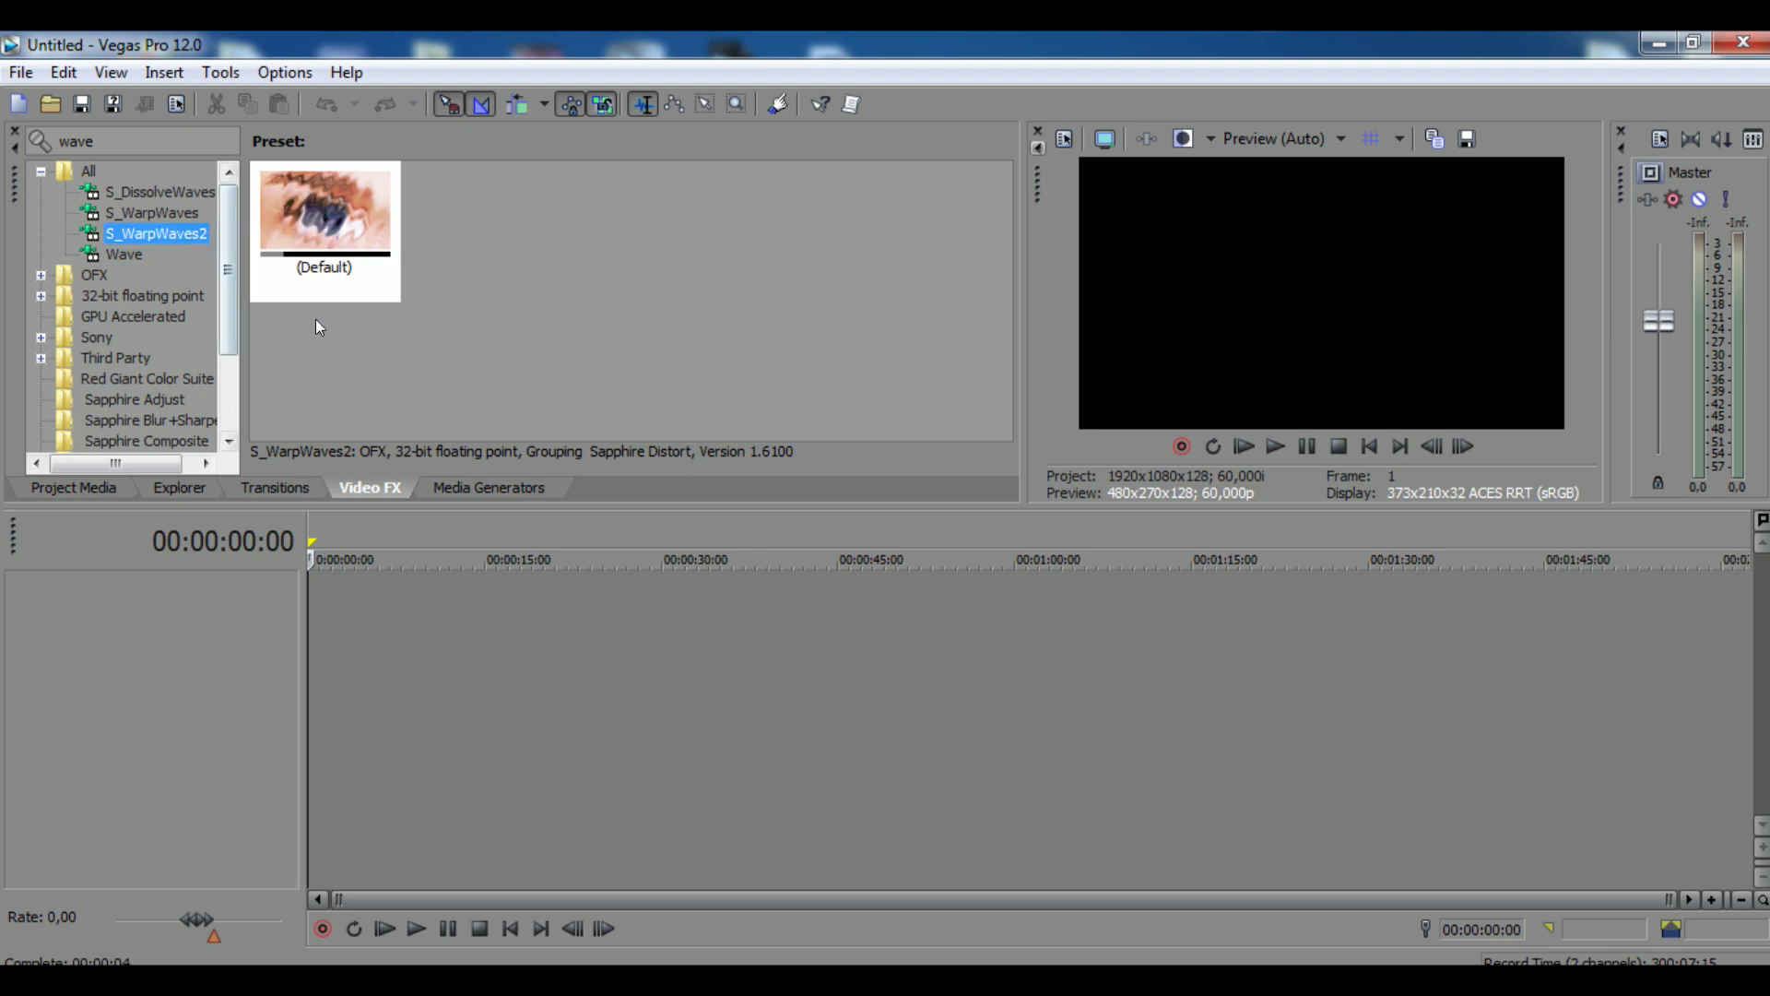
{"action": "left_click", "coordinate": [522, 488]}
{"action": "scroll", "coordinate": [184, 304], "scroll_direction": "down", "scroll_amount": 10}
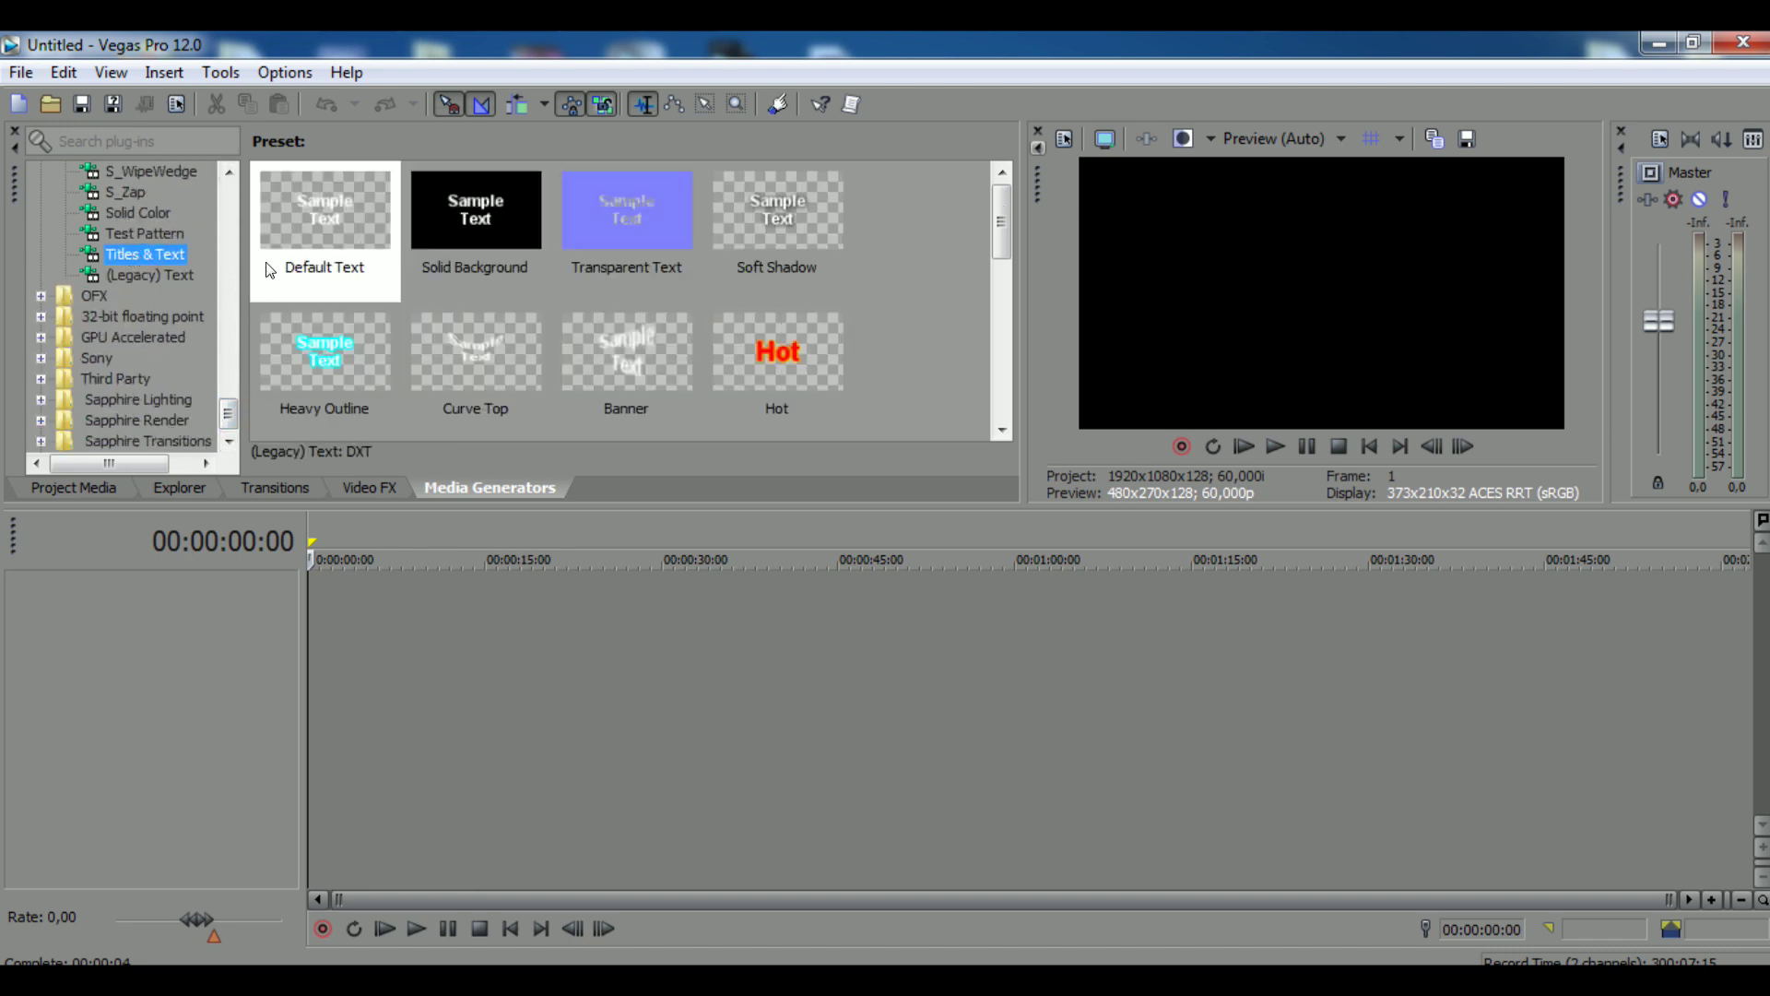
{"action": "left_click", "coordinate": [148, 234]}
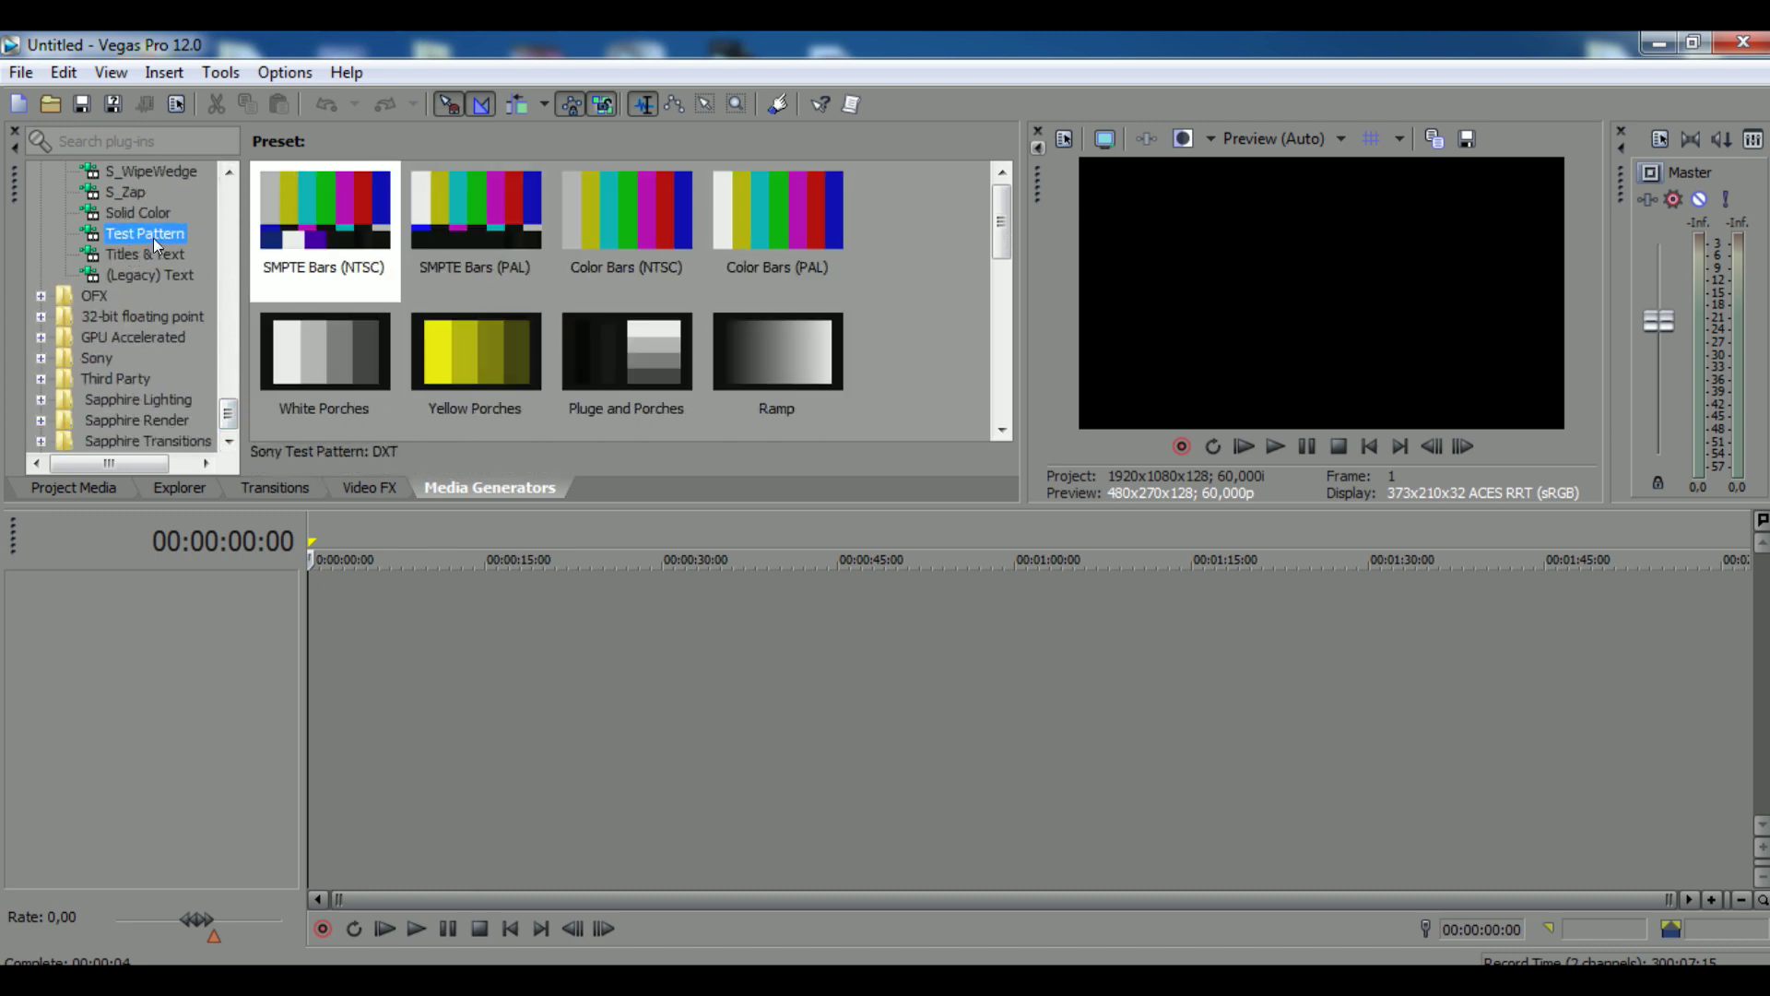
{"action": "left_click_drag", "start_coordinate": [405, 236], "coordinate": [3, 522]}
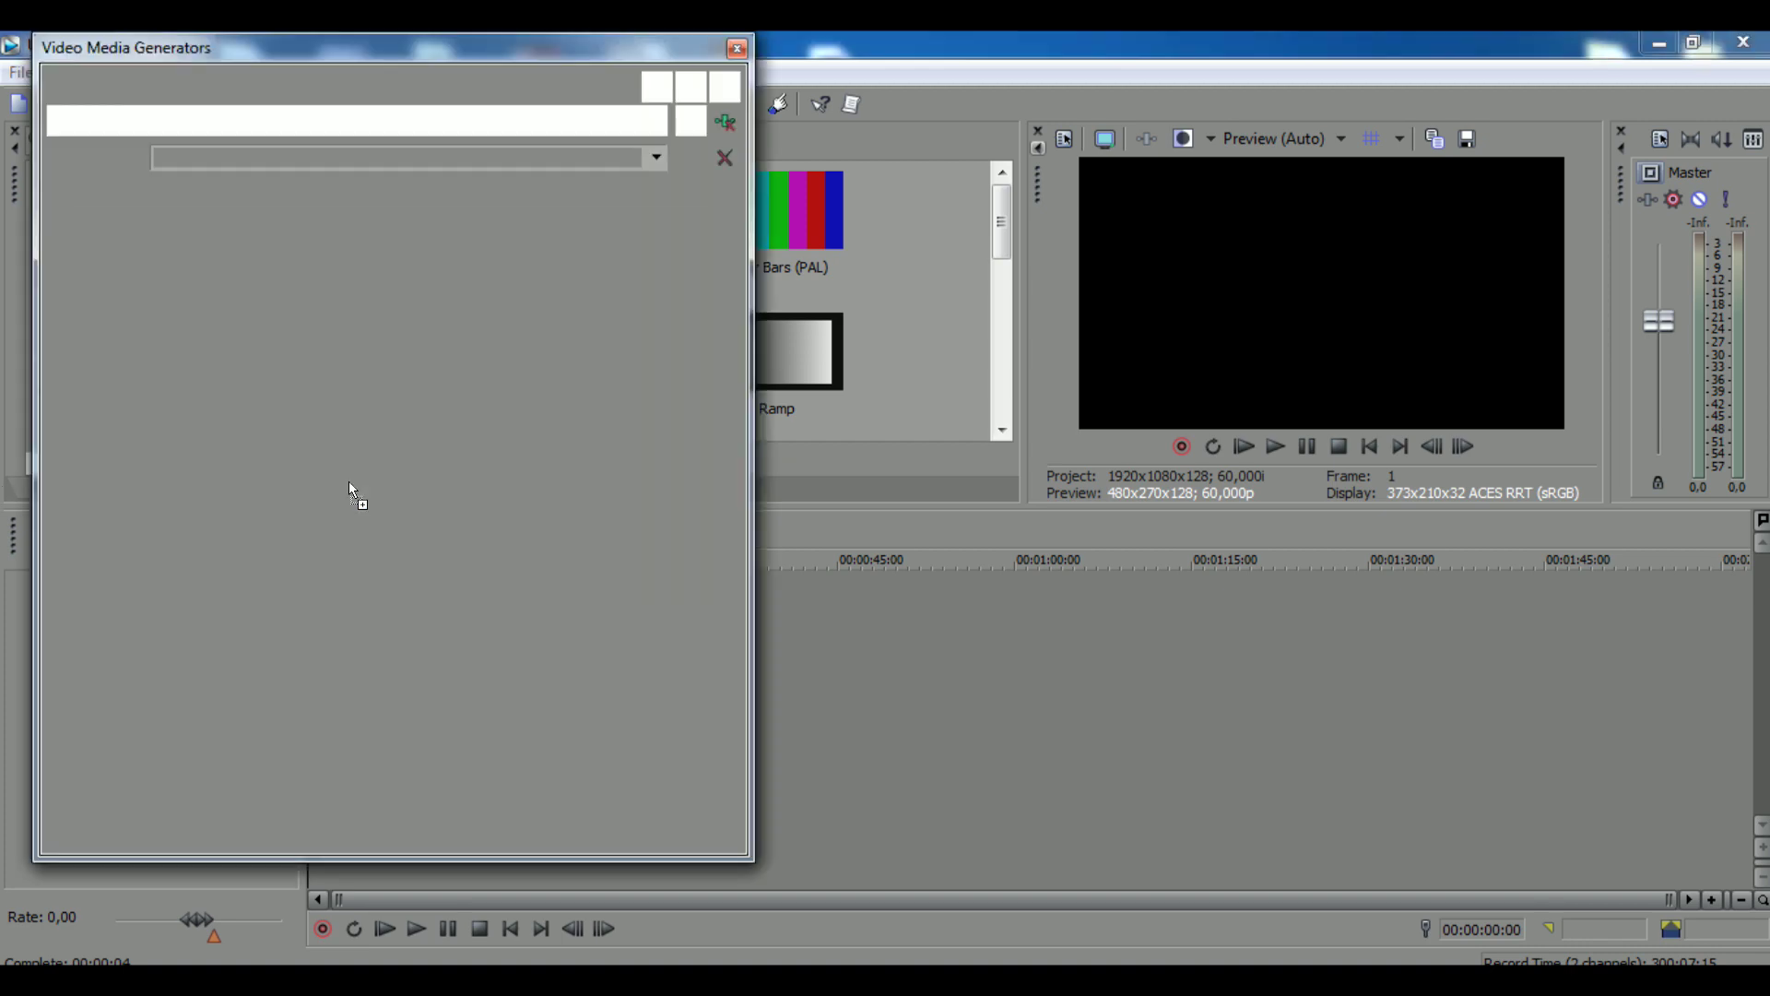
{"action": "left_click", "coordinate": [735, 52]}
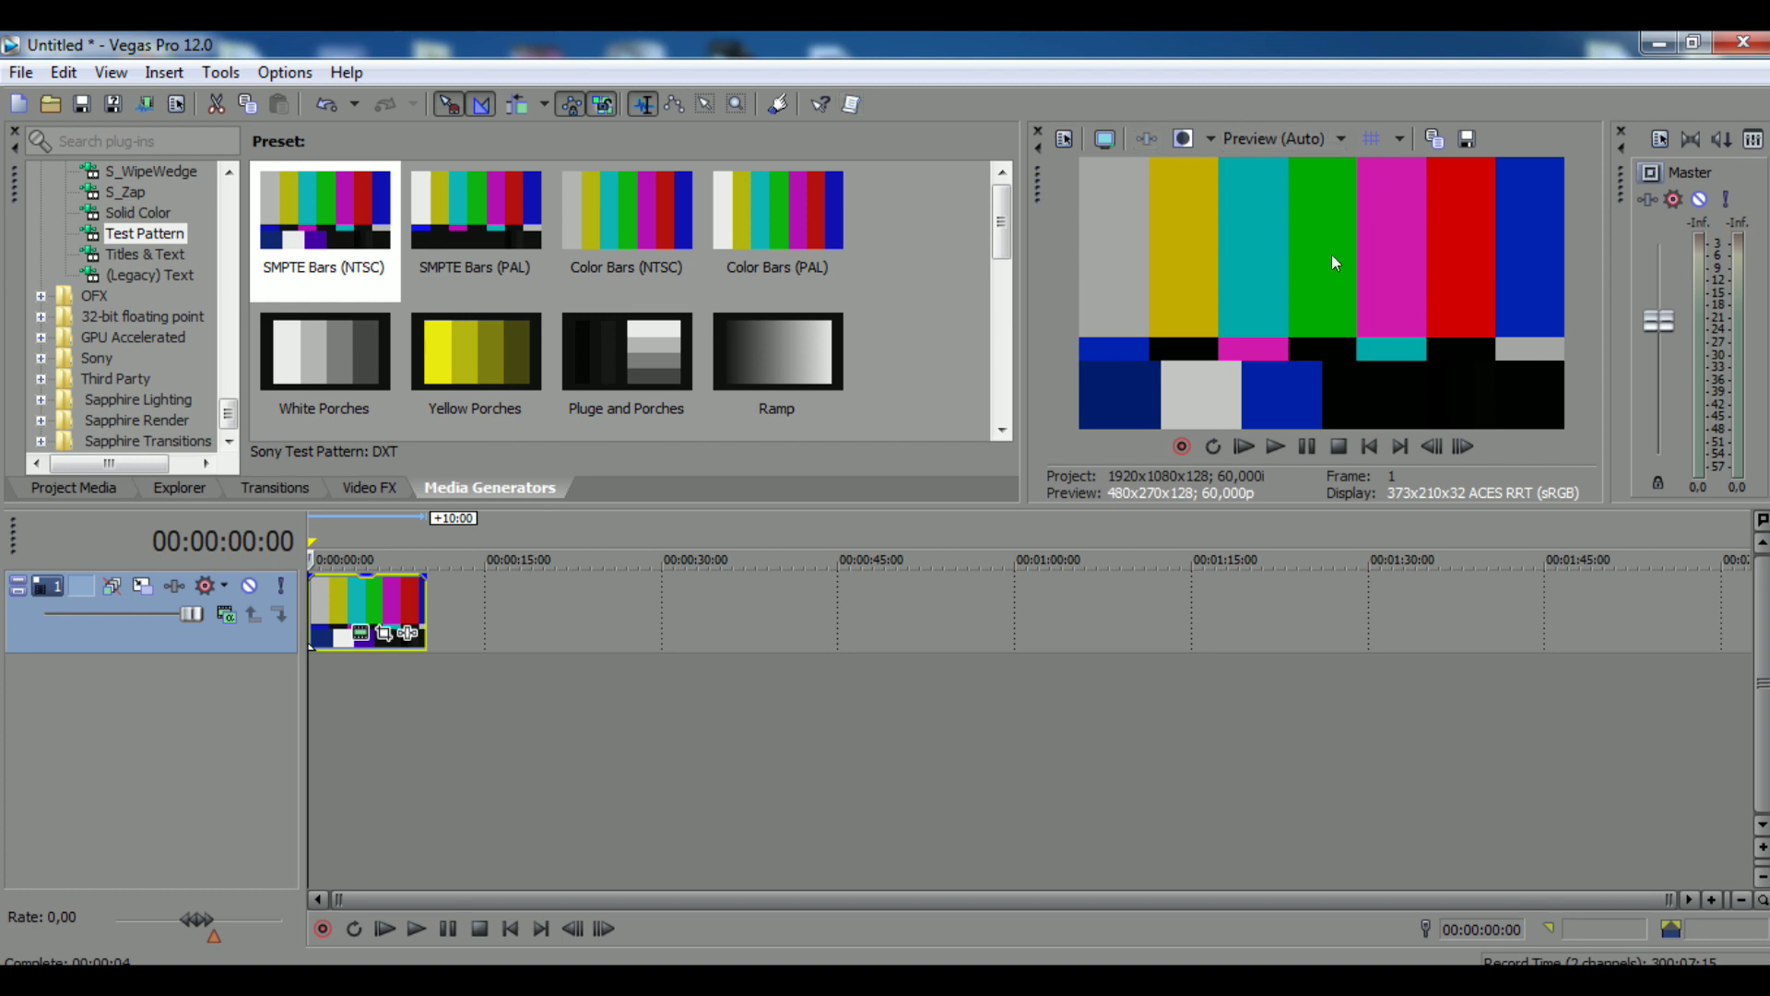
- Set the project's pixel format to 32-bit floating point (full range) and its view transform to Off
{"action": "left_click", "coordinate": [1067, 138]}
{"action": "left_click", "coordinate": [934, 477]}
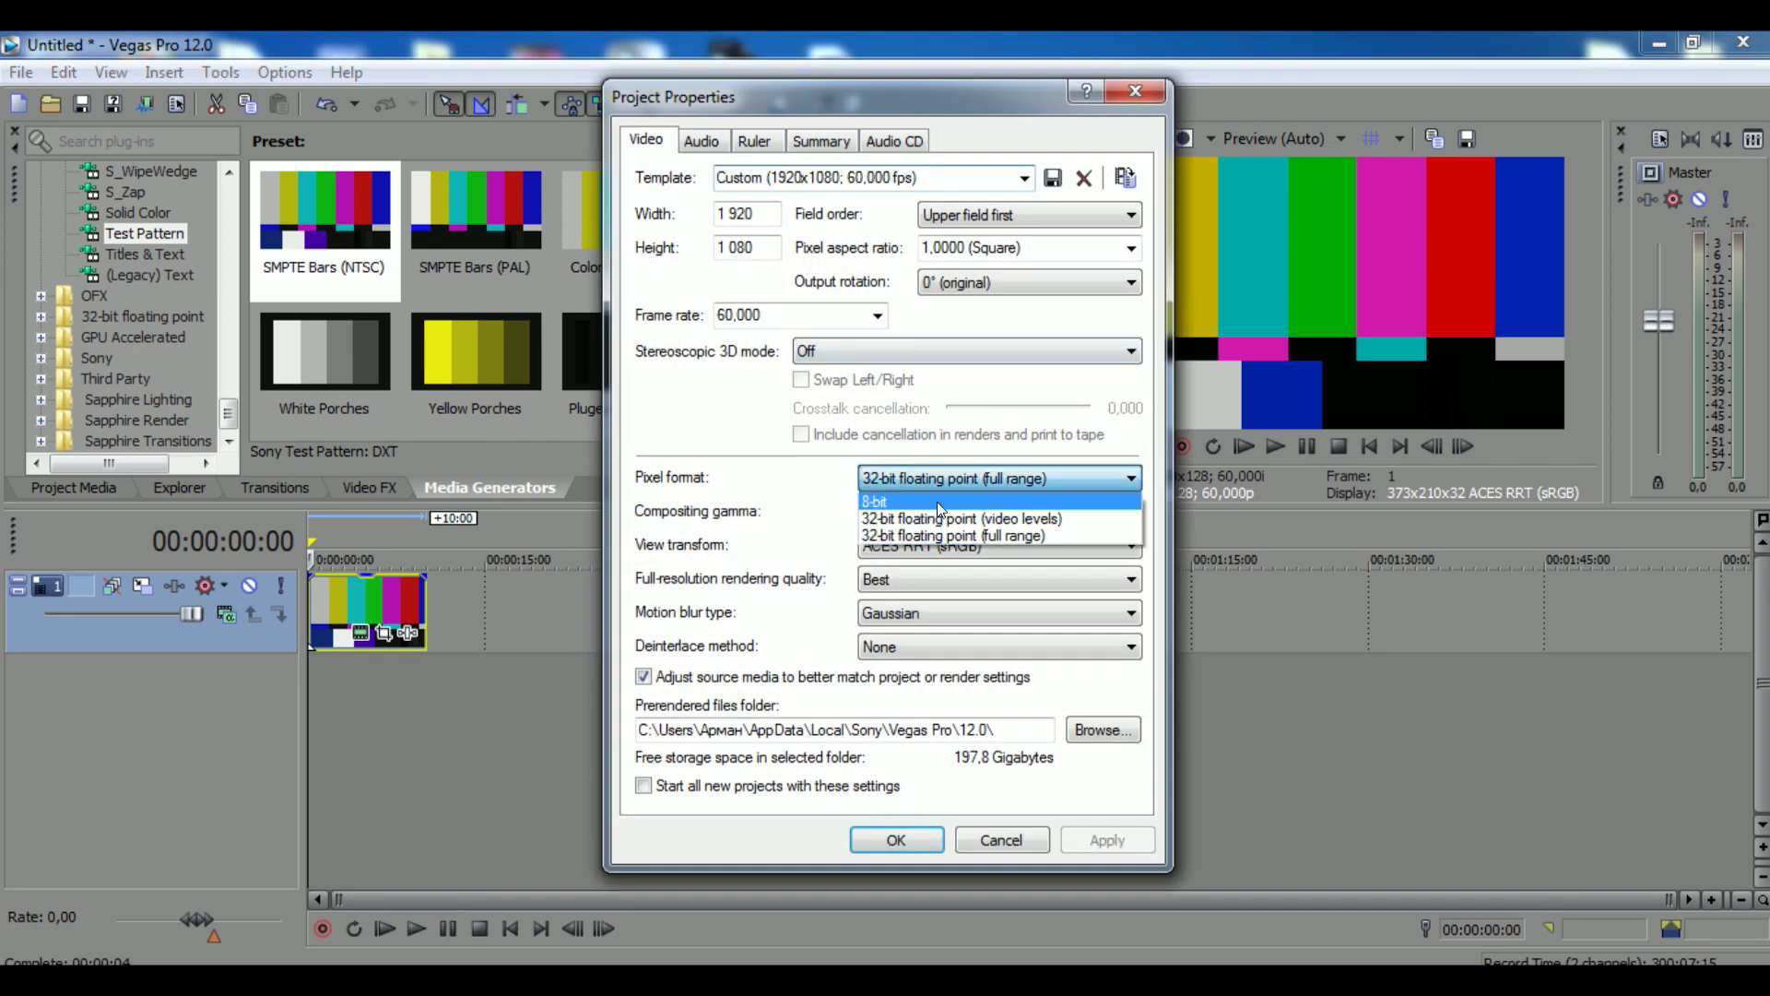
{"action": "left_click", "coordinate": [940, 533]}
{"action": "left_click", "coordinate": [945, 560]}
{"action": "left_click", "coordinate": [940, 566]}
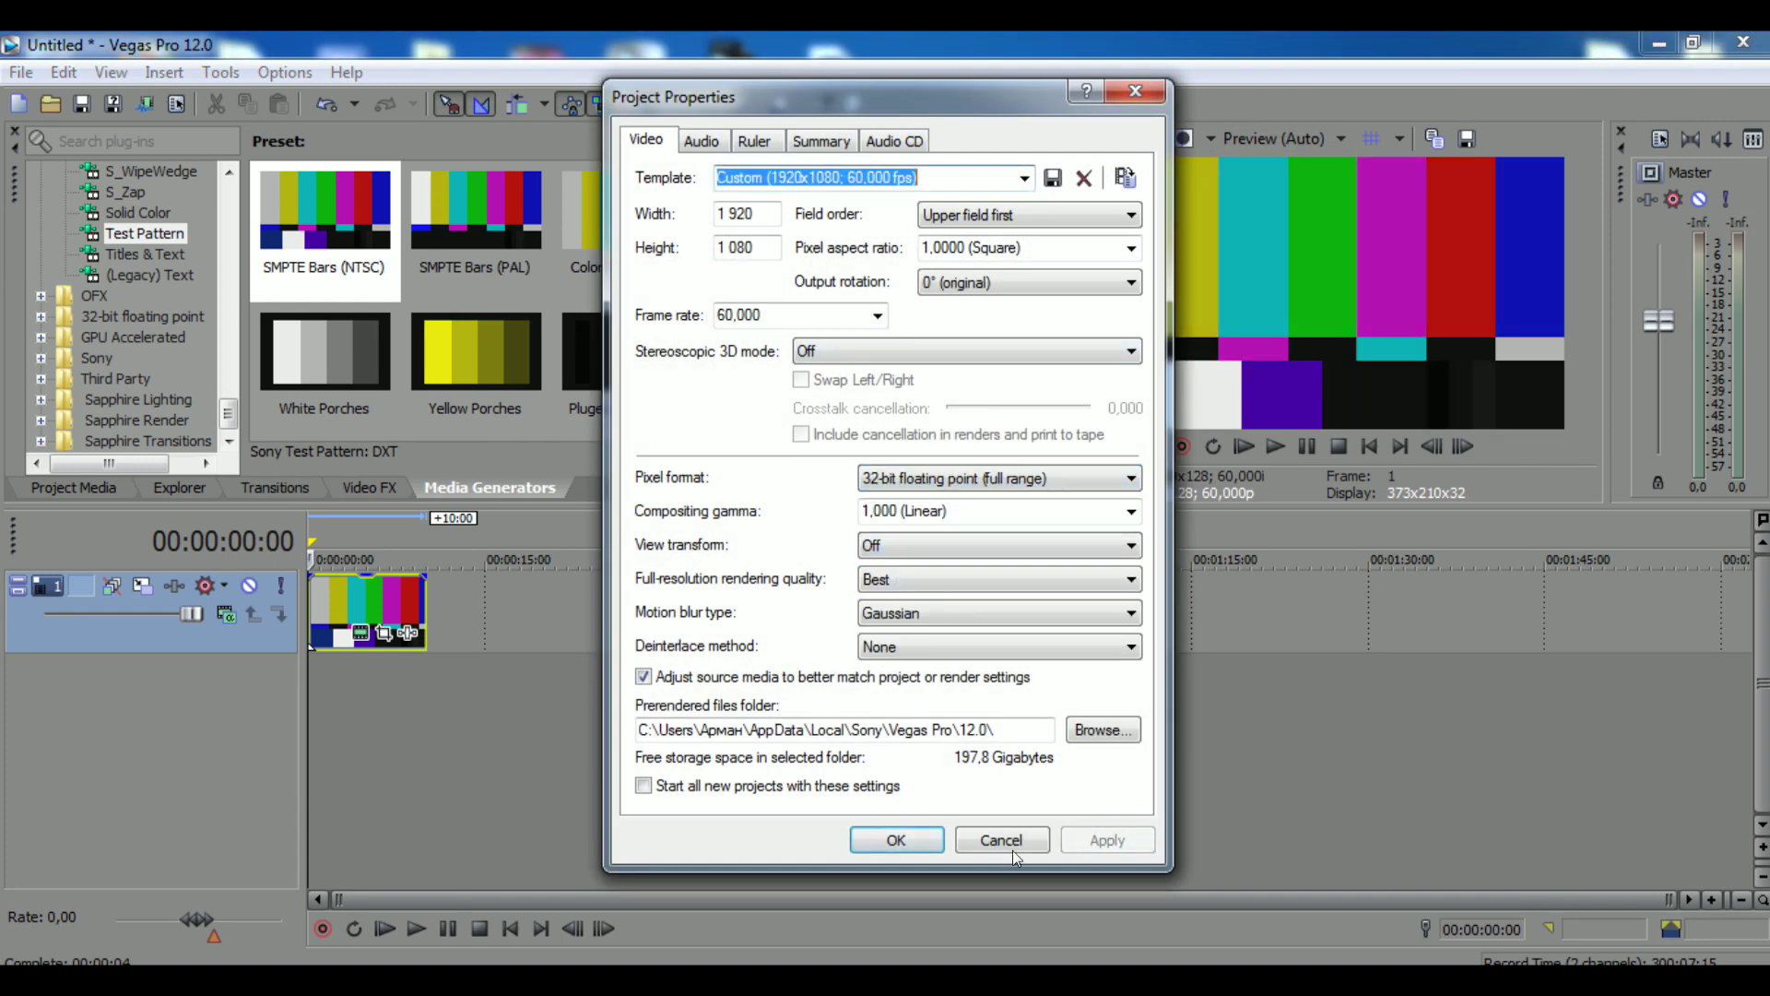
{"action": "left_click", "coordinate": [931, 840]}
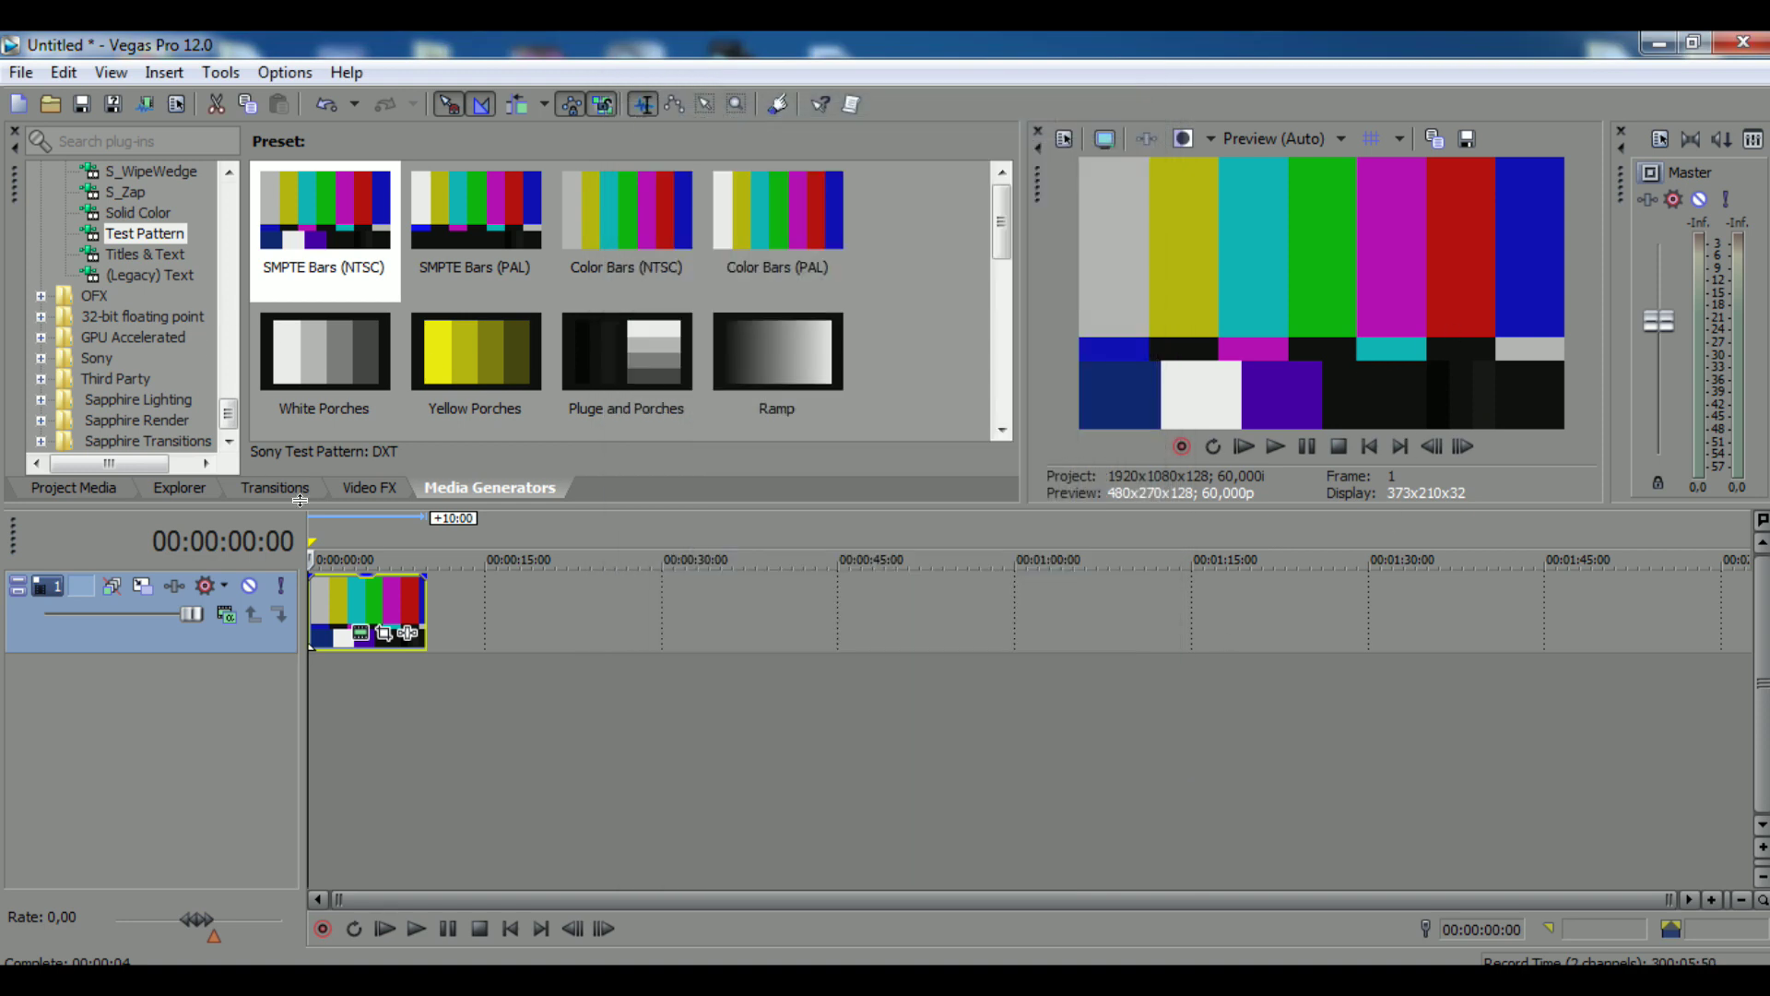
- Apply the default S_WarpWaves2 video effect to track 1 and play back the distorted test pattern
{"action": "left_click", "coordinate": [353, 489]}
{"action": "left_click_drag", "start_coordinate": [327, 212], "coordinate": [336, 188]}
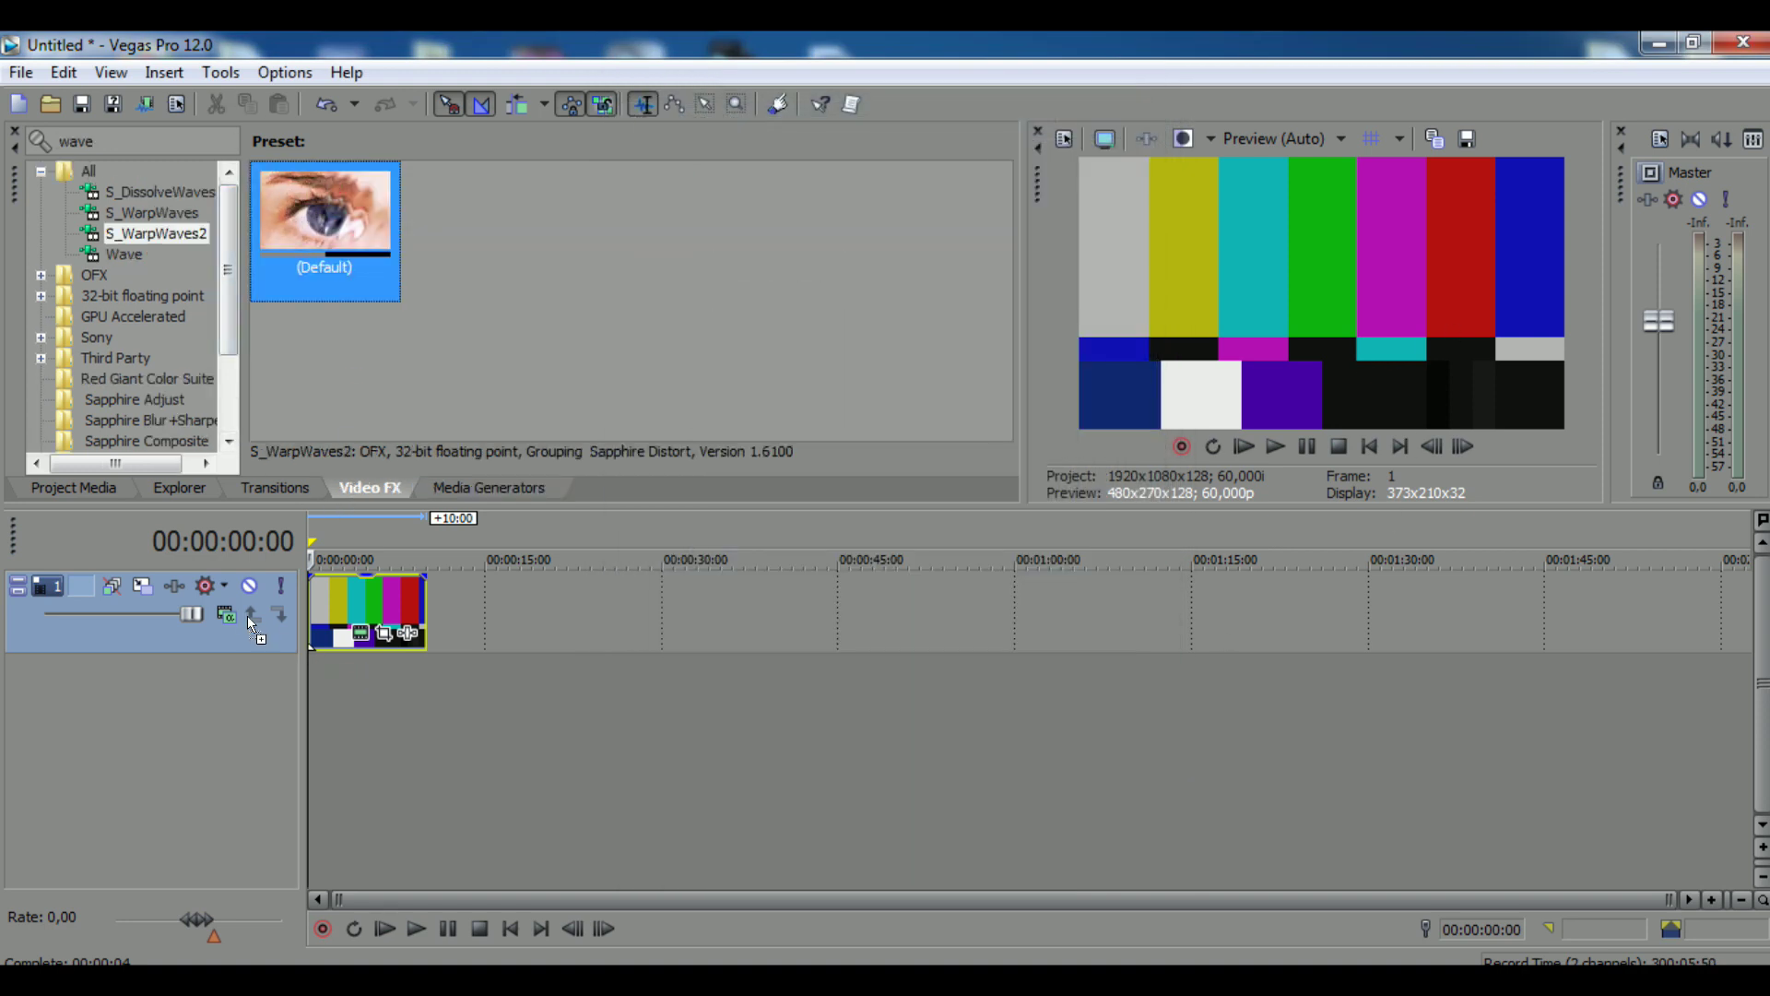
{"action": "left_click_drag", "start_coordinate": [268, 610], "coordinate": [268, 612]}
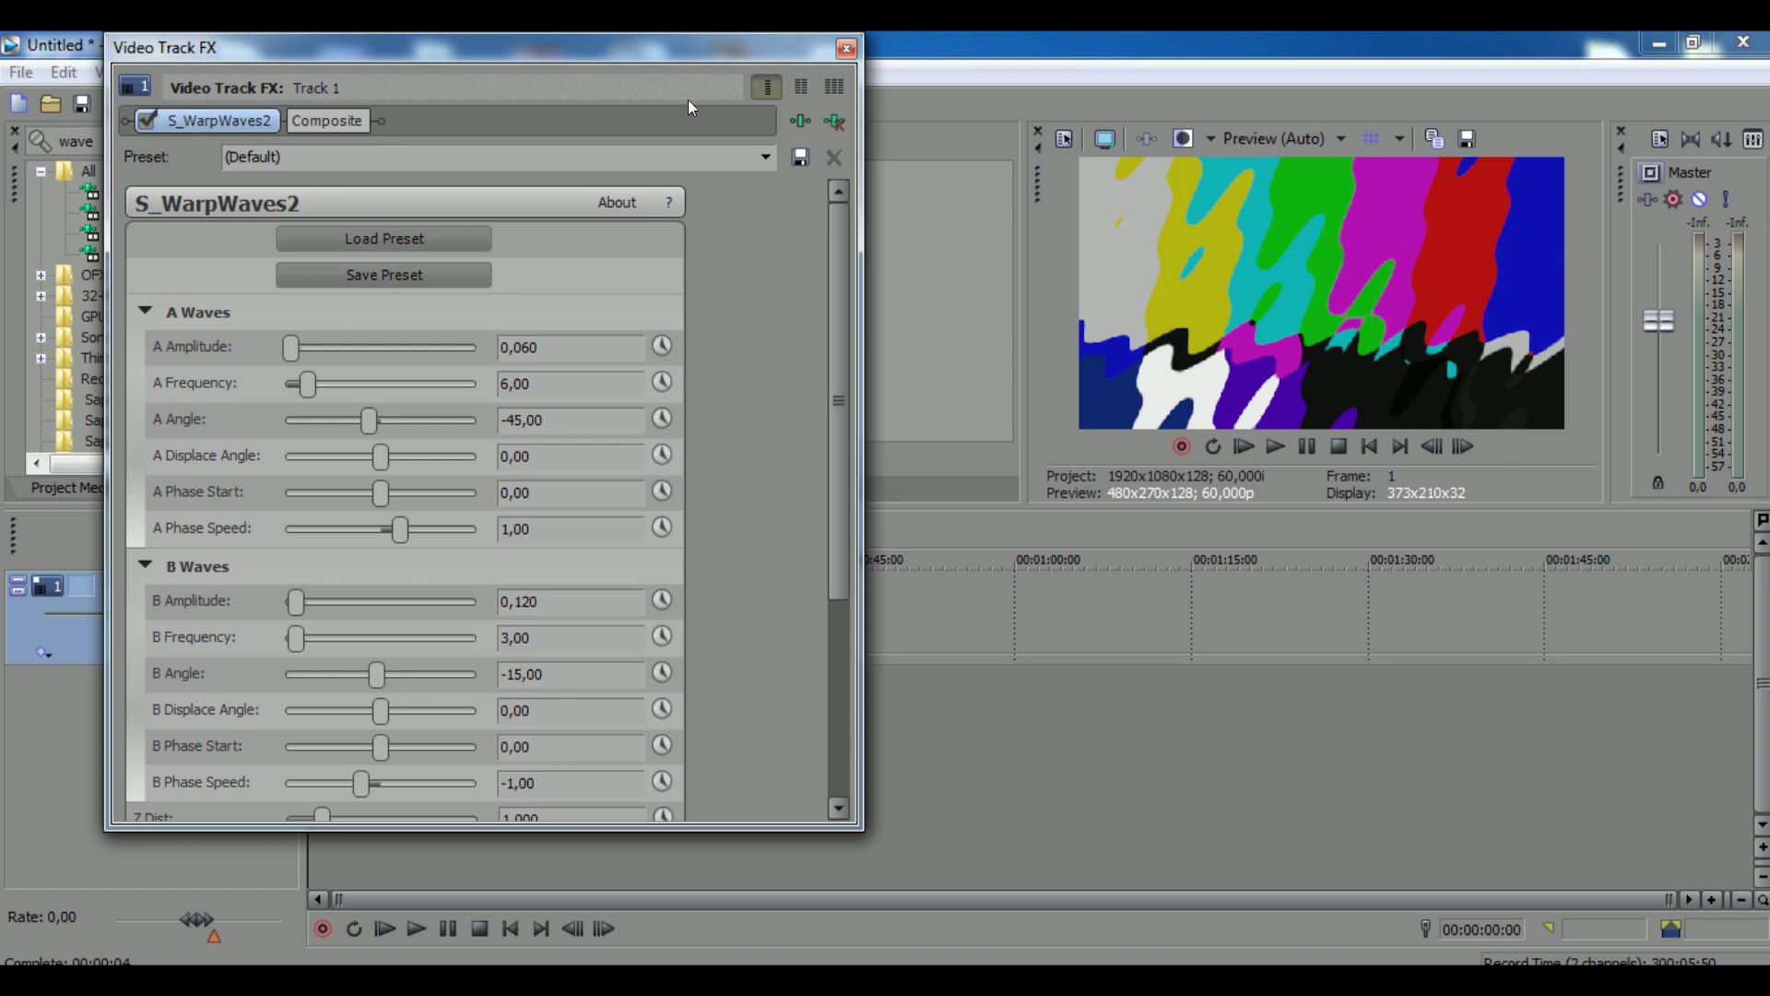
{"action": "left_click_drag", "start_coordinate": [590, 47], "coordinate": [1111, 609]}
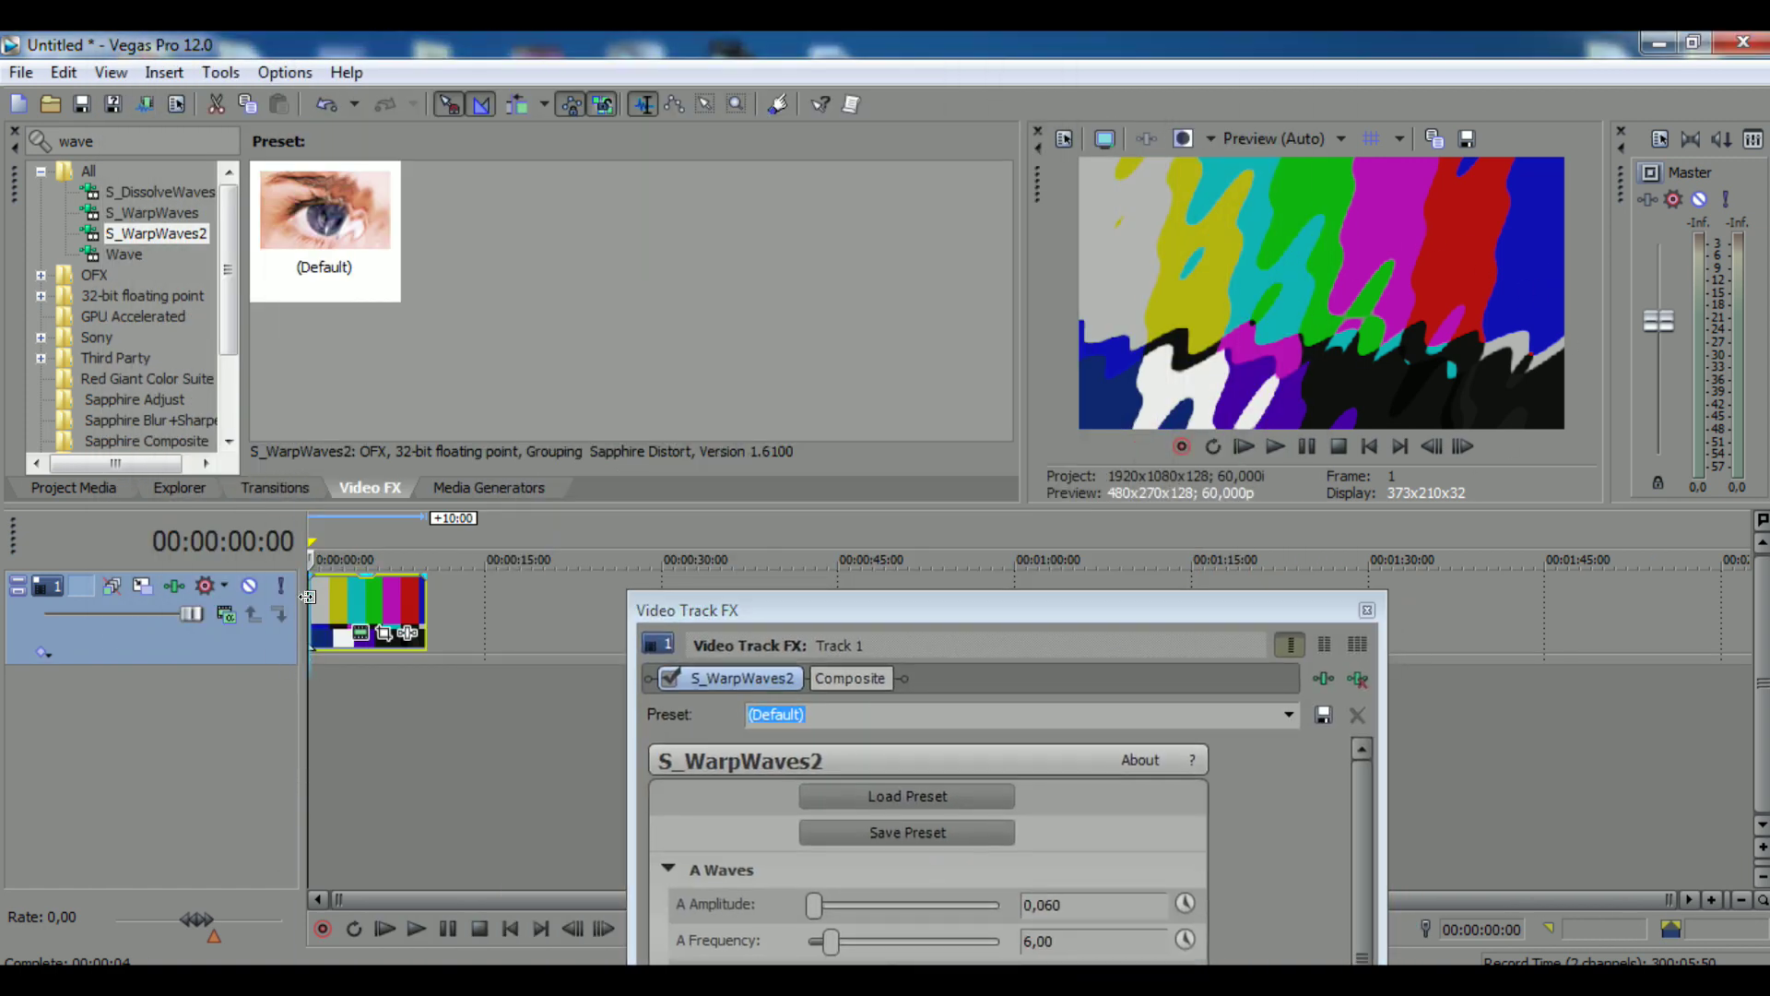
{"action": "key", "text": "space"}
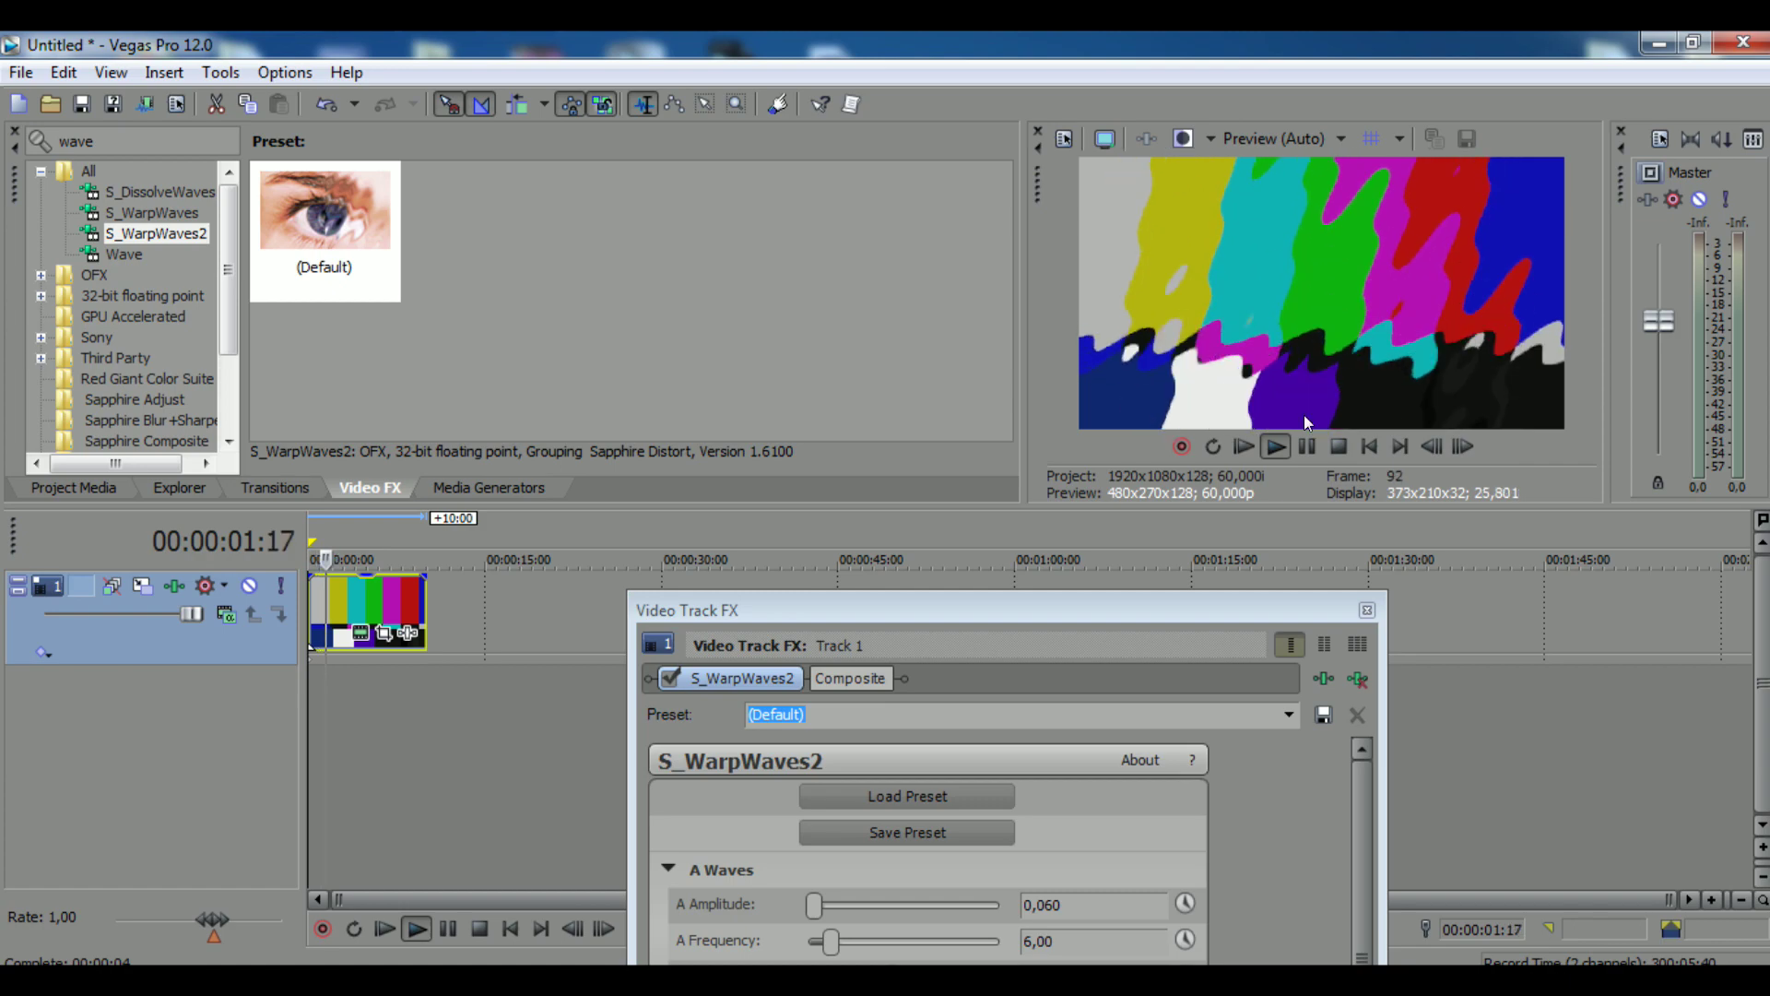
{"action": "key", "text": "space"}
{"action": "left_click_drag", "start_coordinate": [1187, 610], "coordinate": [727, 58]}
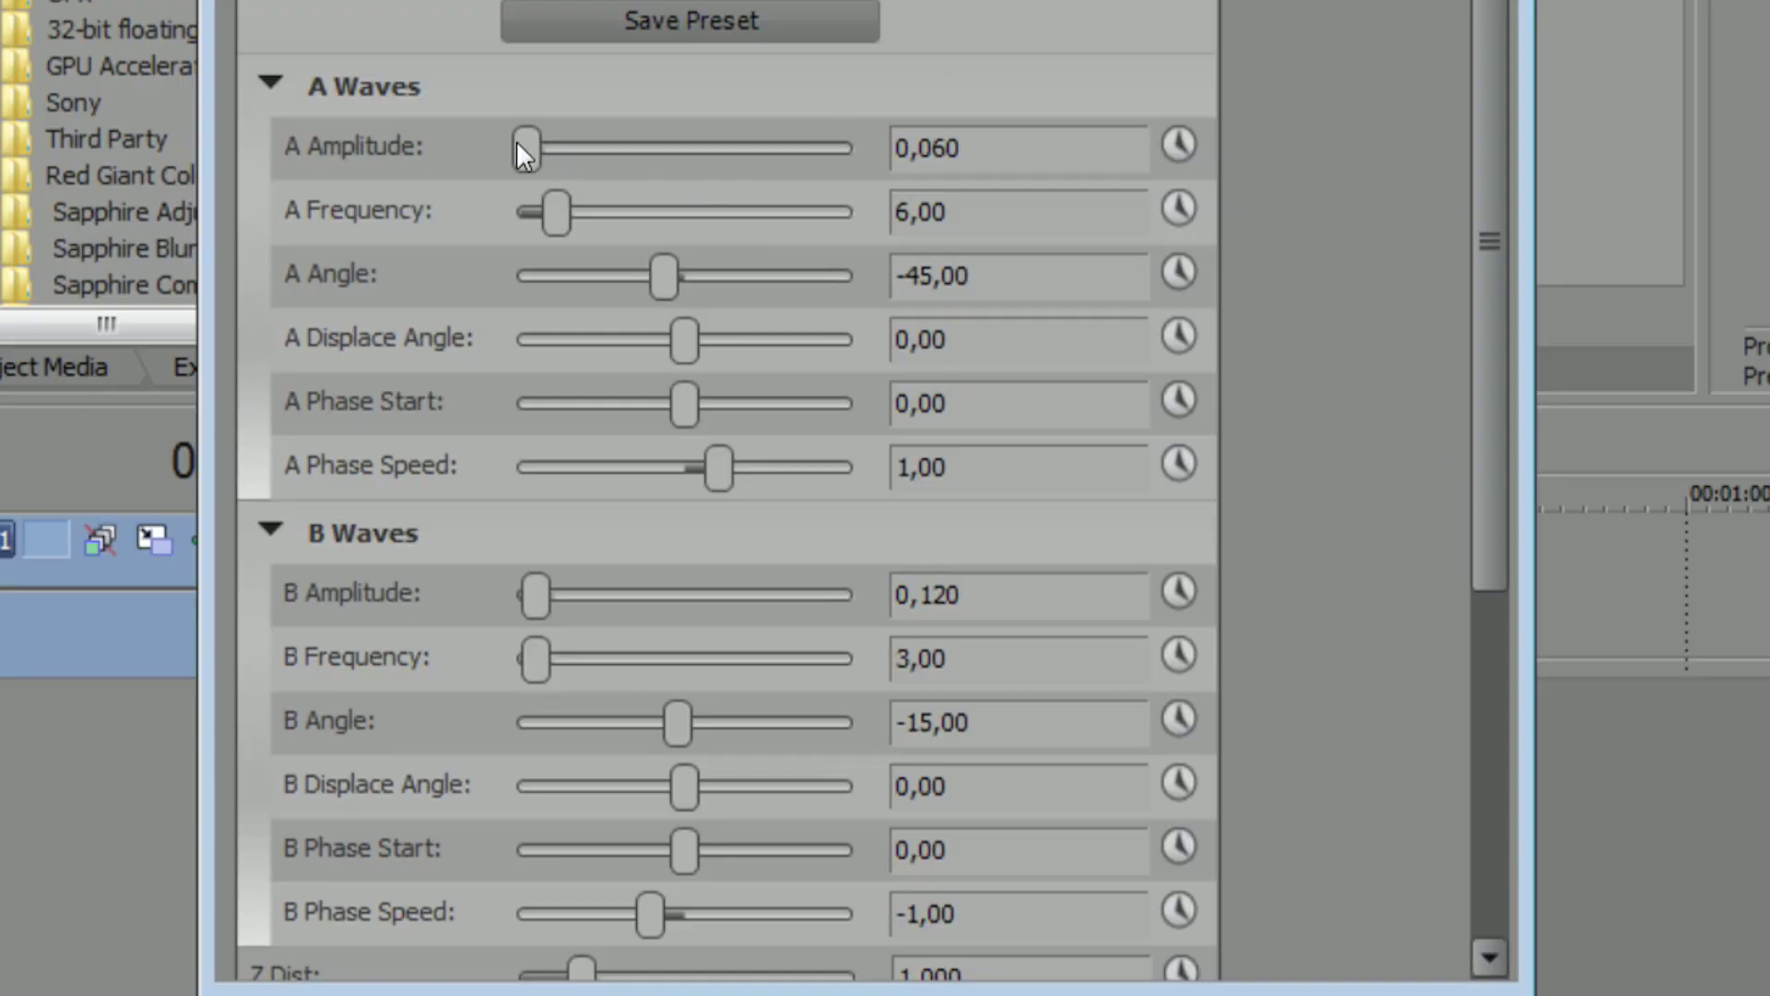
- Set A Amplitude to 0 and B Frequency to 0.78 in S_WarpWaves2, and preview the motion
{"action": "left_click_drag", "start_coordinate": [519, 146], "coordinate": [50, 149]}
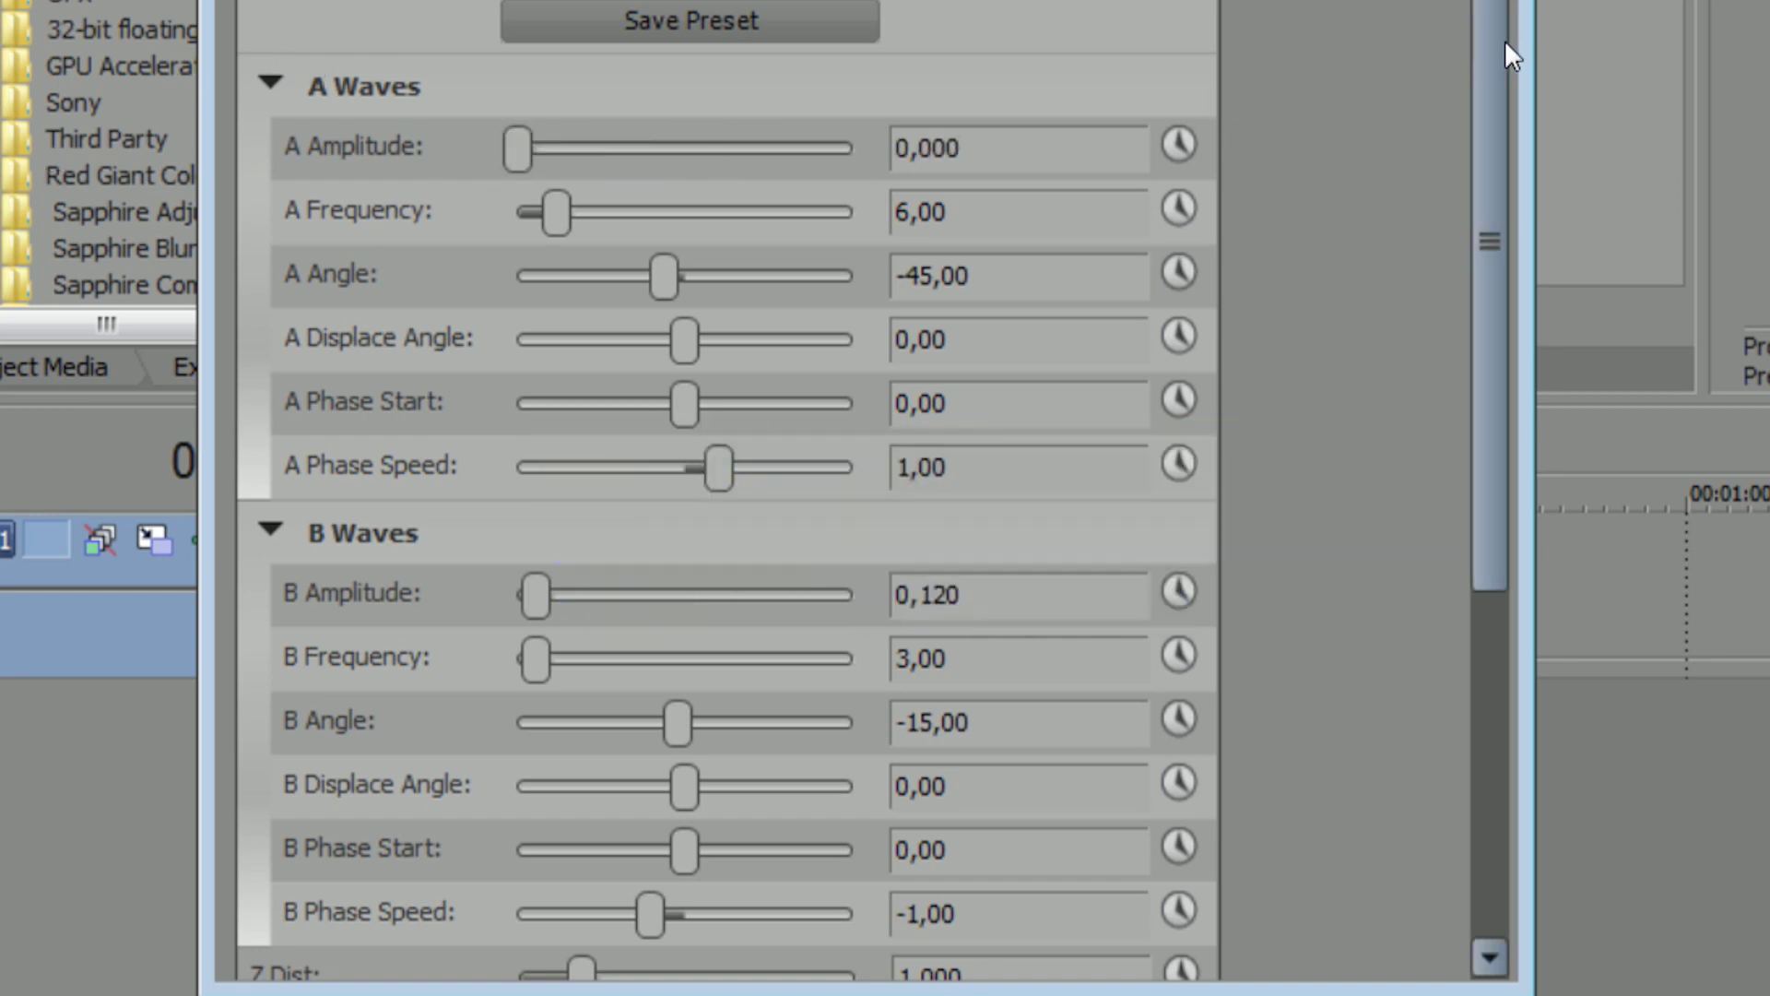
{"action": "left_click_drag", "start_coordinate": [1502, 43], "coordinate": [1491, 269]}
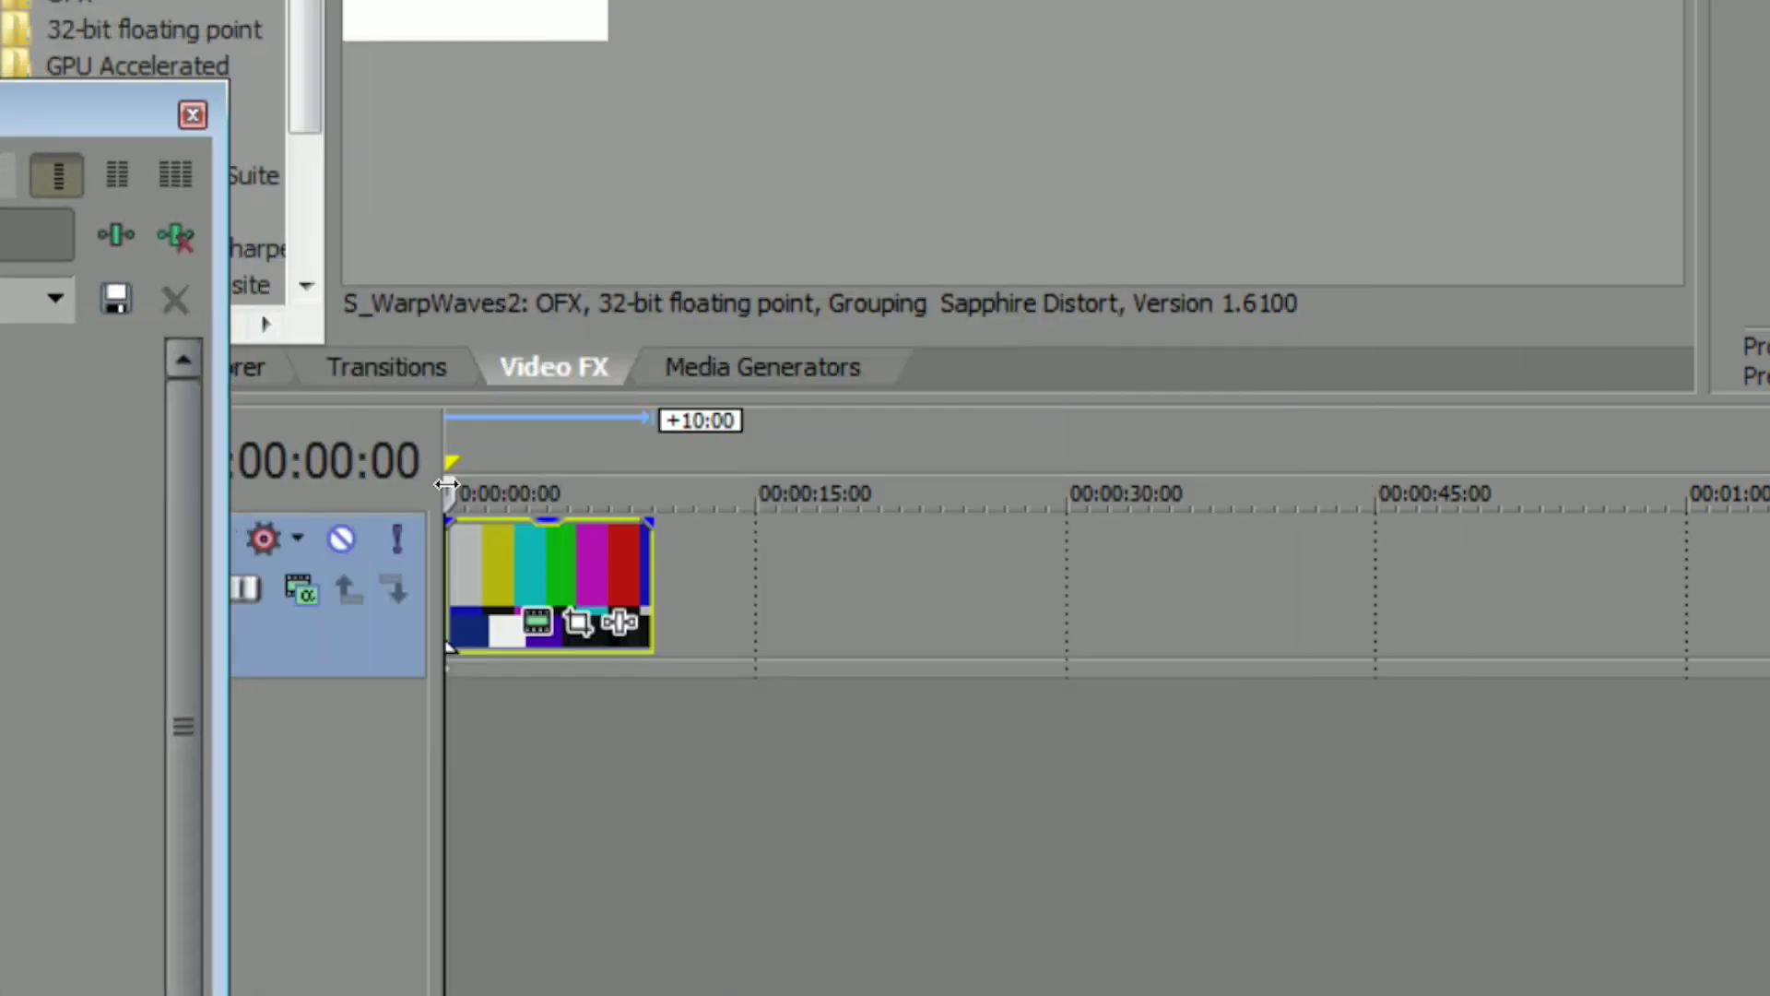
{"action": "left_click", "coordinate": [470, 542]}
{"action": "key", "text": "space"}
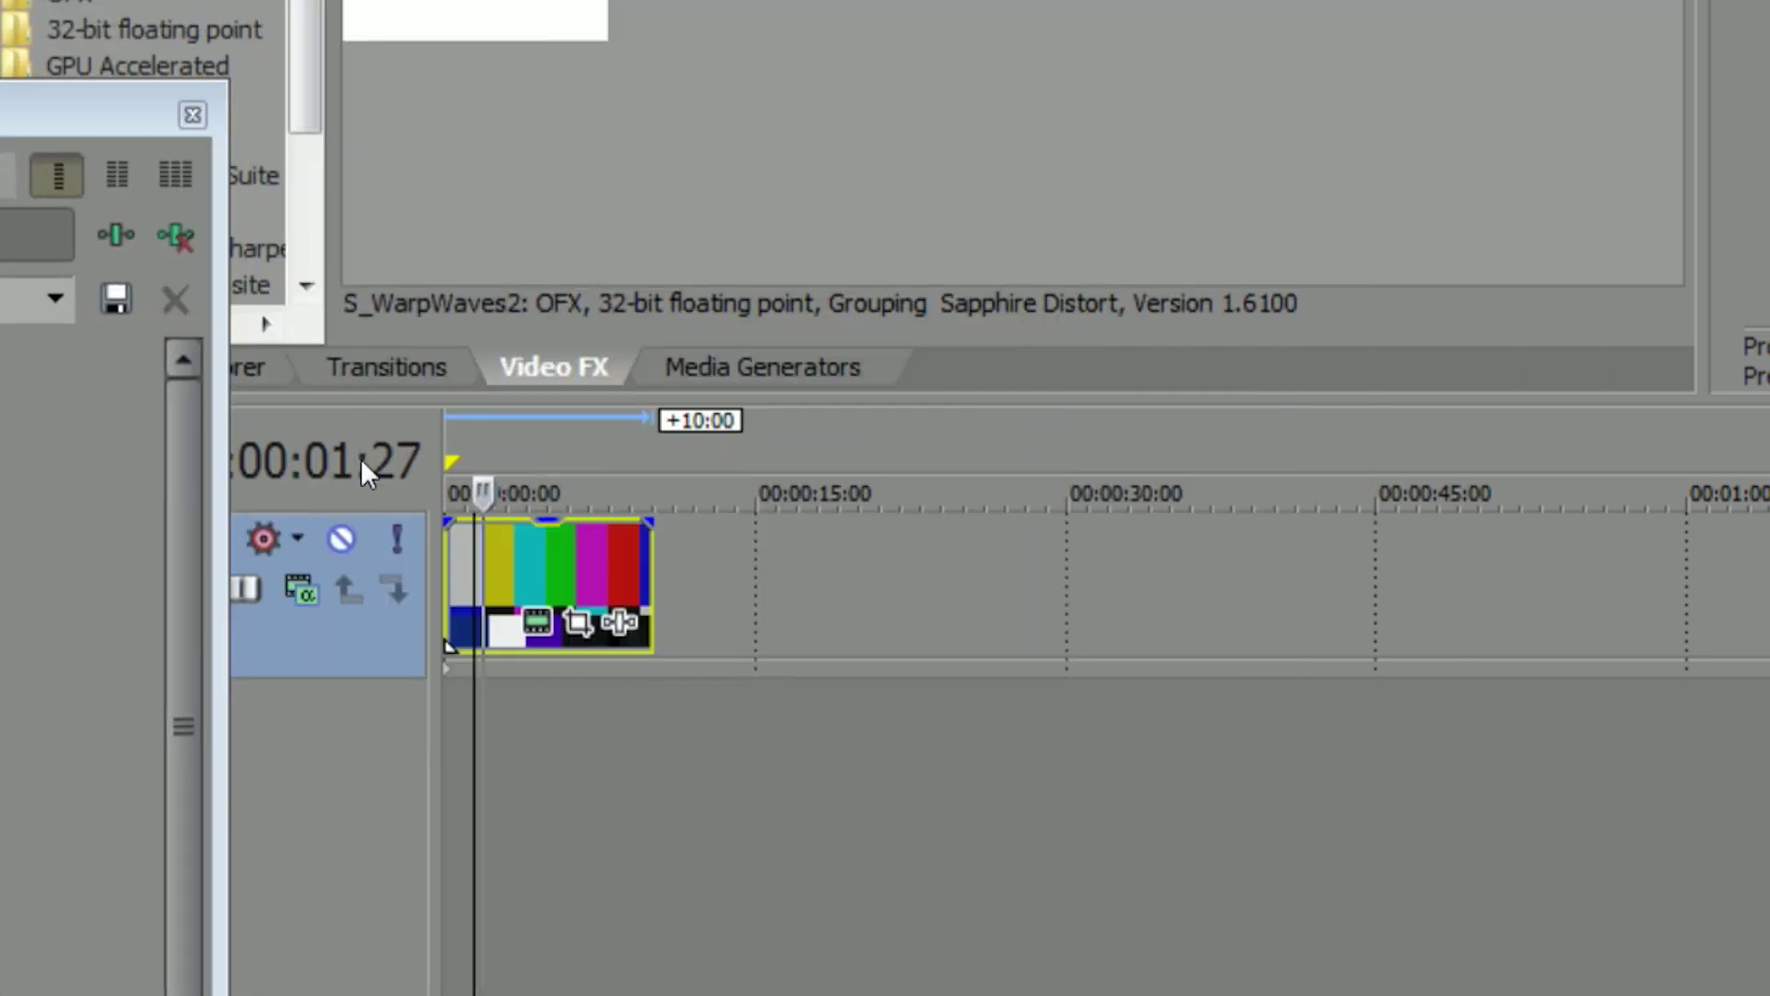
{"action": "key", "text": "space"}
- Set B Frequency to 1, B Phase Speed to -1.05, B Amplitude to 0.054 and B Displace Angle to 168.98, and preview the clip
{"action": "left_click_drag", "start_coordinate": [18, 117], "coordinate": [1500, 0]}
{"action": "scroll", "coordinate": [1619, 565], "scroll_direction": "down", "scroll_amount": 3}
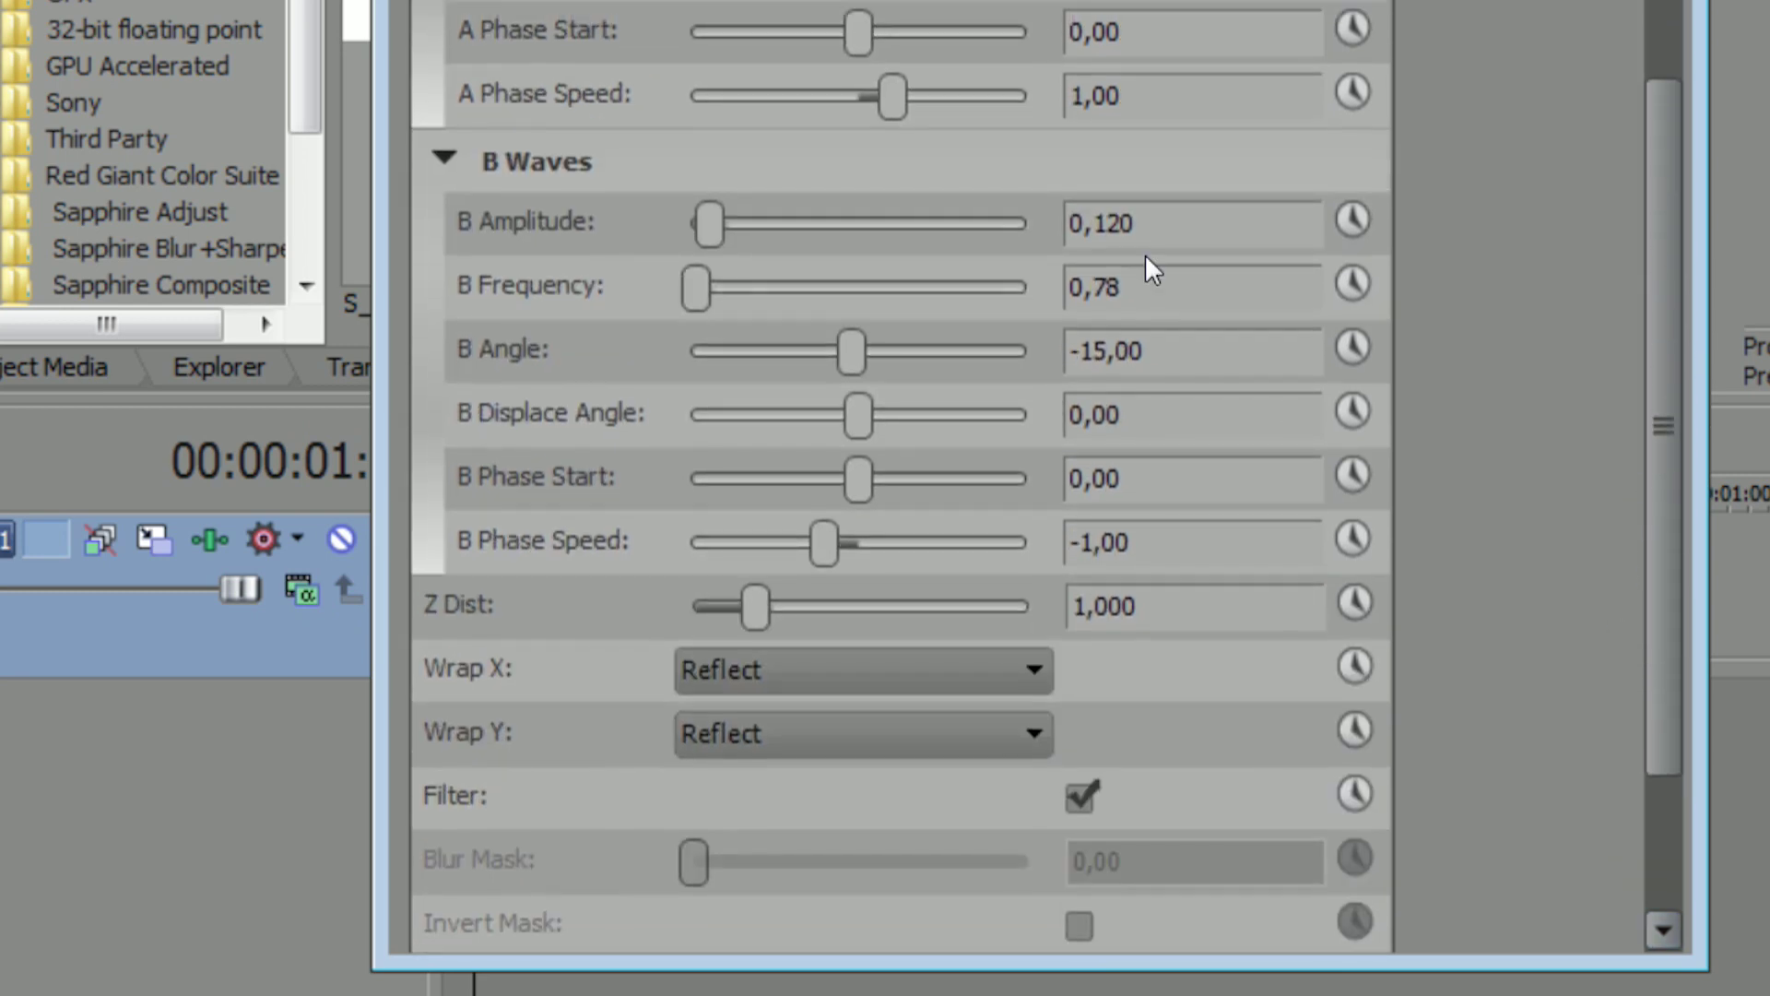
{"action": "left_click_drag", "start_coordinate": [1150, 273], "coordinate": [1060, 344]}
{"action": "type", "text": "1"}
{"action": "left_click", "coordinate": [1217, 350]}
{"action": "mouse_move", "coordinate": [824, 539]}
{"action": "left_mouse_down"}
{"action": "mouse_move", "coordinate": [850, 539]}
{"action": "mouse_move", "coordinate": [823, 539]}
{"action": "left_mouse_up"}
{"action": "left_click_drag", "start_coordinate": [711, 221], "coordinate": [732, 225]}
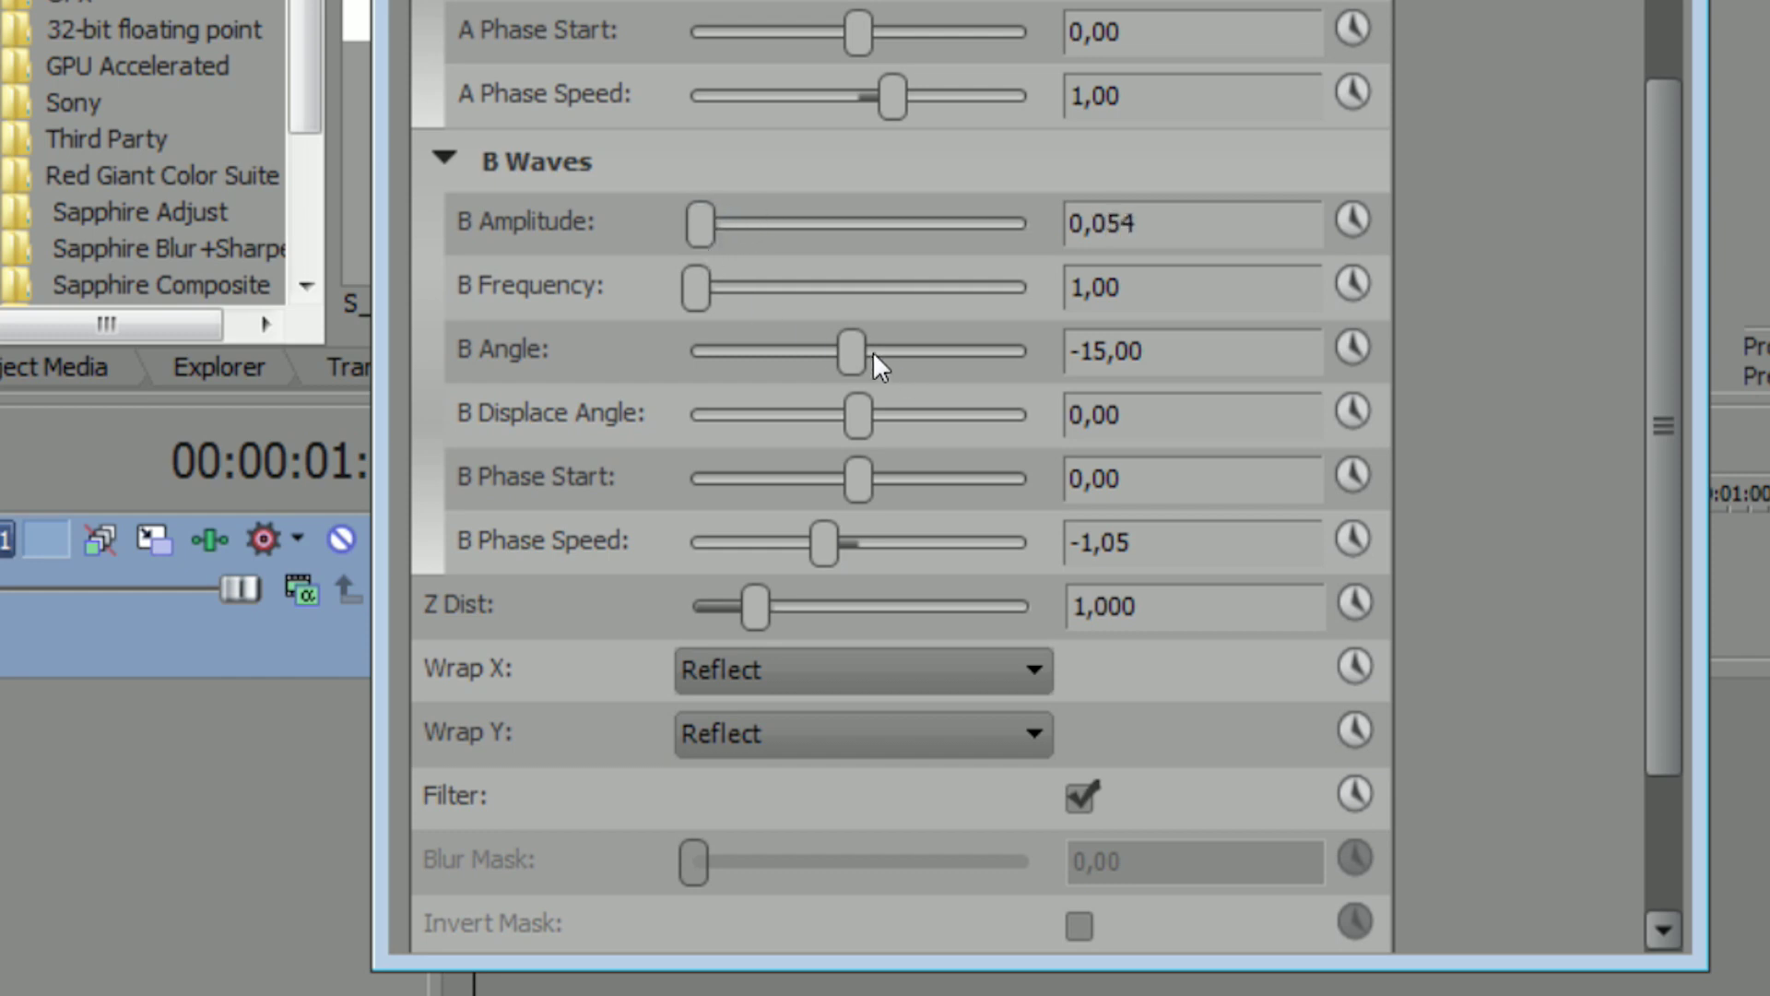
{"action": "left_click_drag", "start_coordinate": [857, 413], "coordinate": [946, 416]}
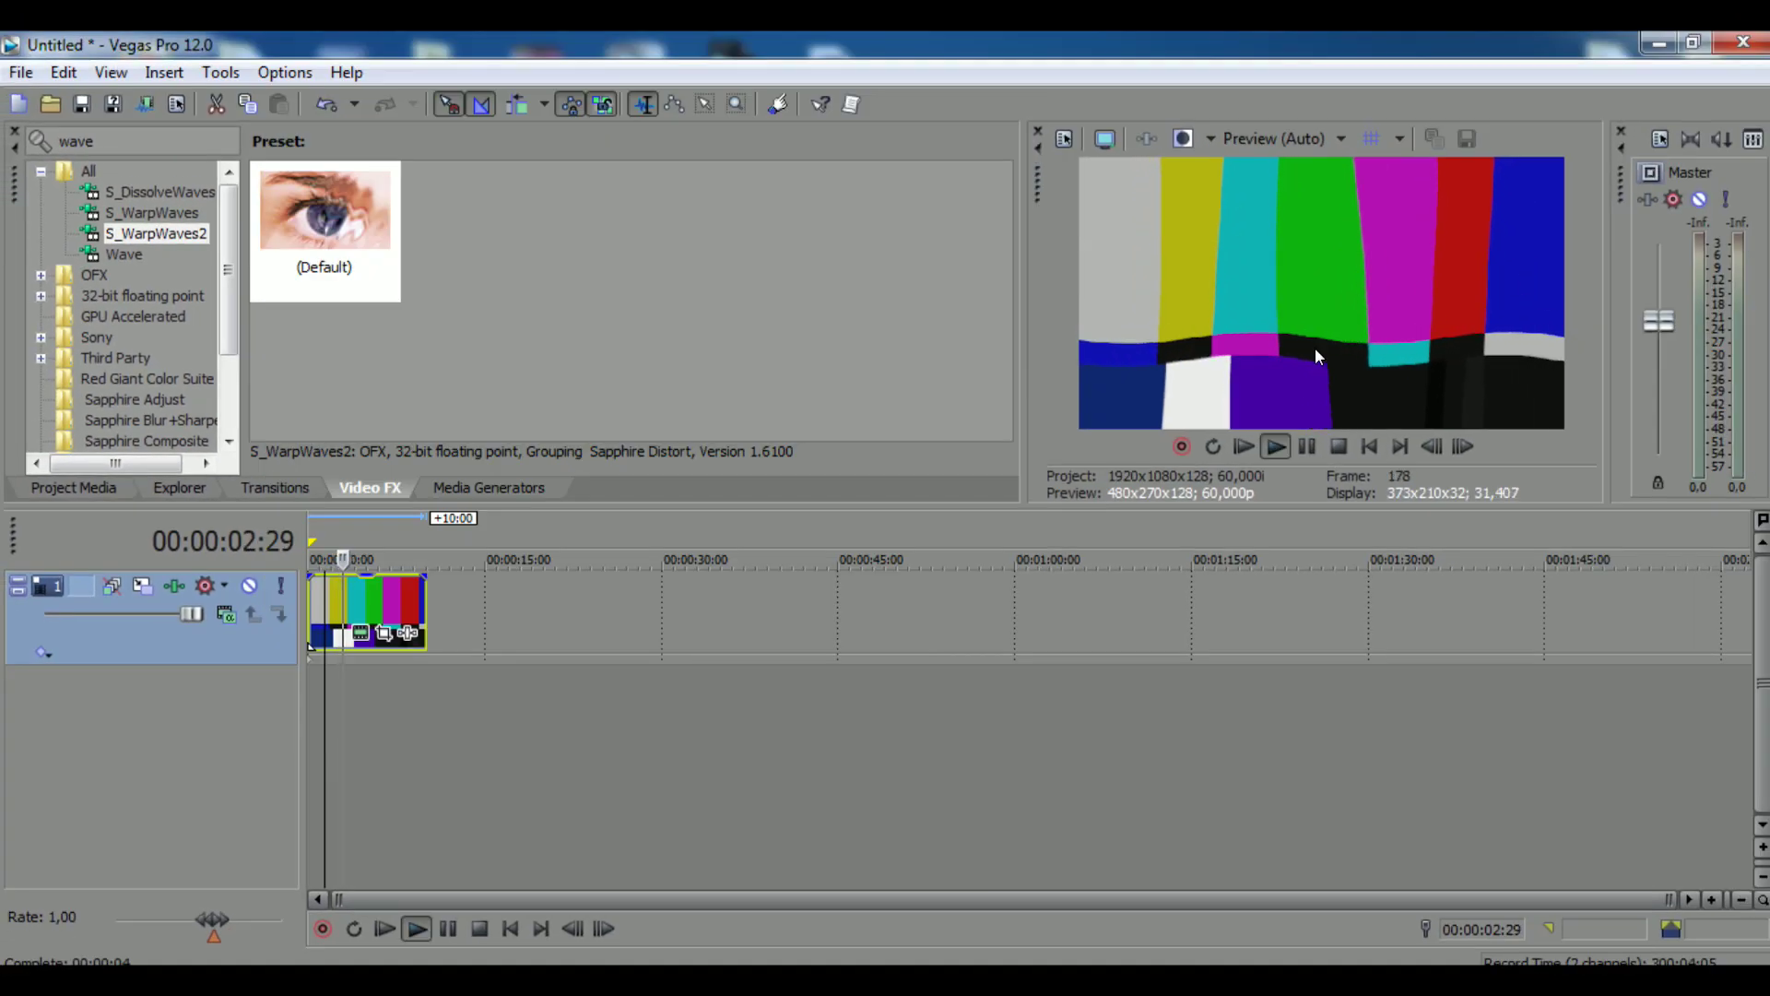
{"action": "key", "text": "space"}
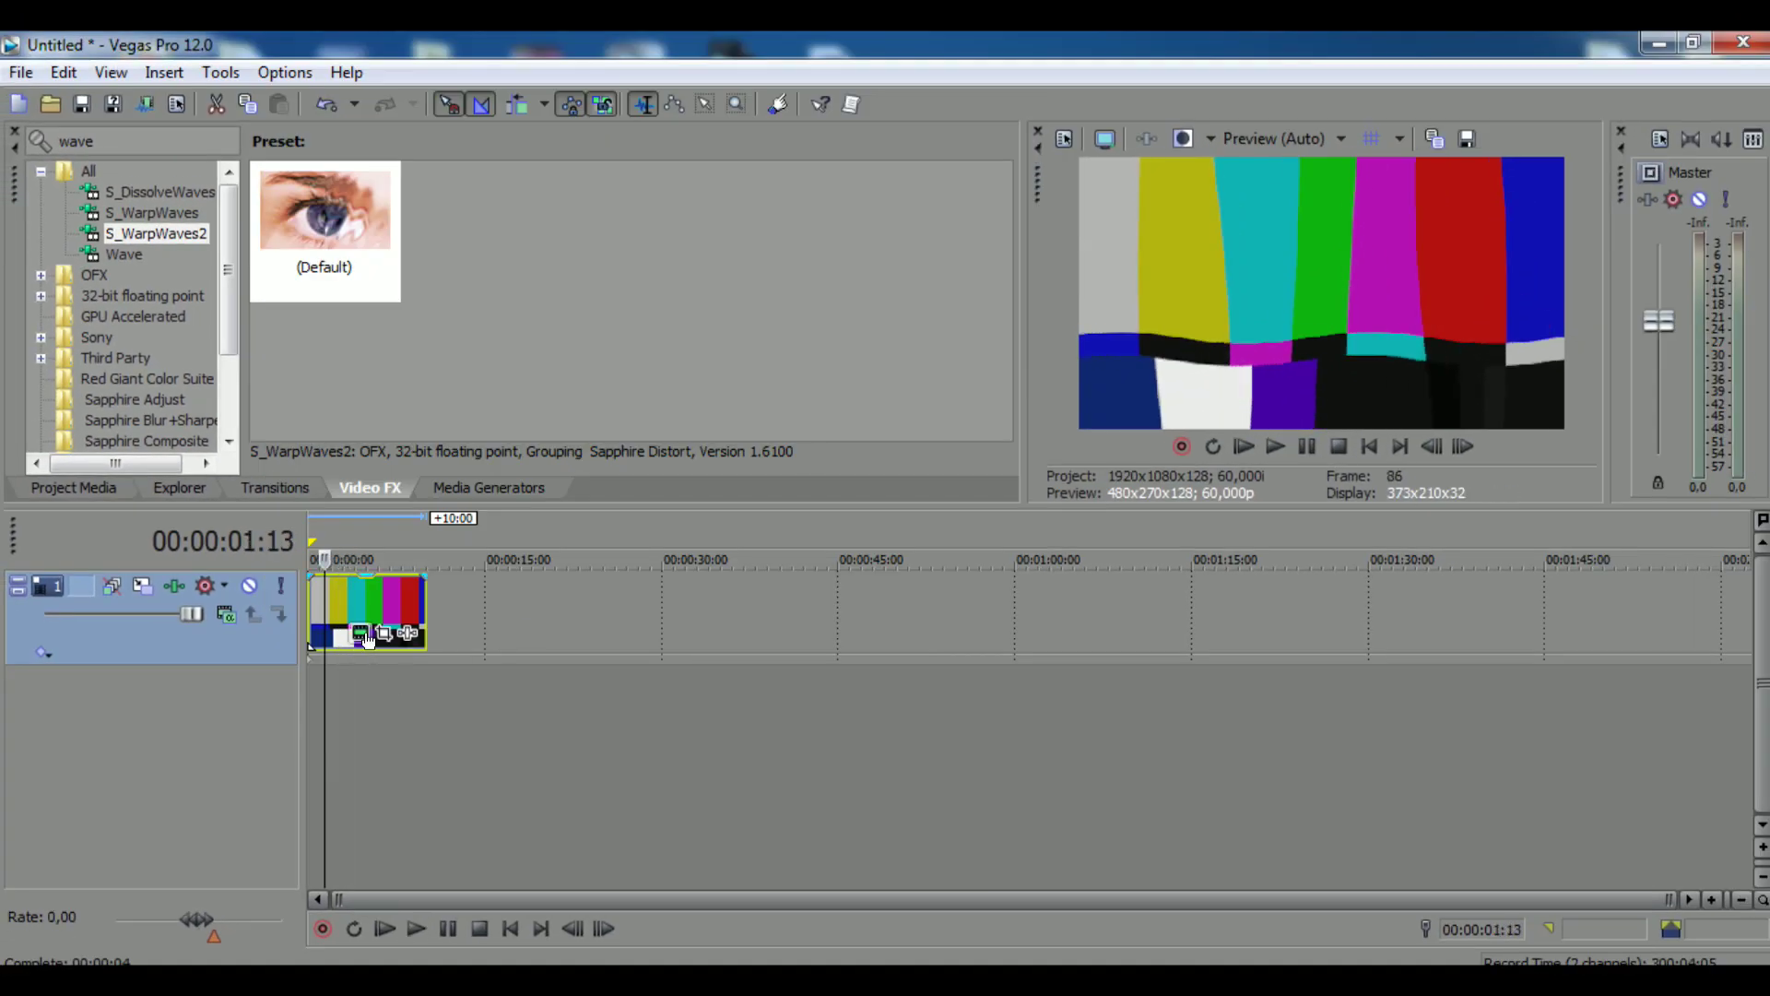
- Set the track effect's B Angle to 360, B Amplitude to 0.041 and B Frequency to 0.78, and play back the result
{"action": "left_click", "coordinate": [174, 586]}
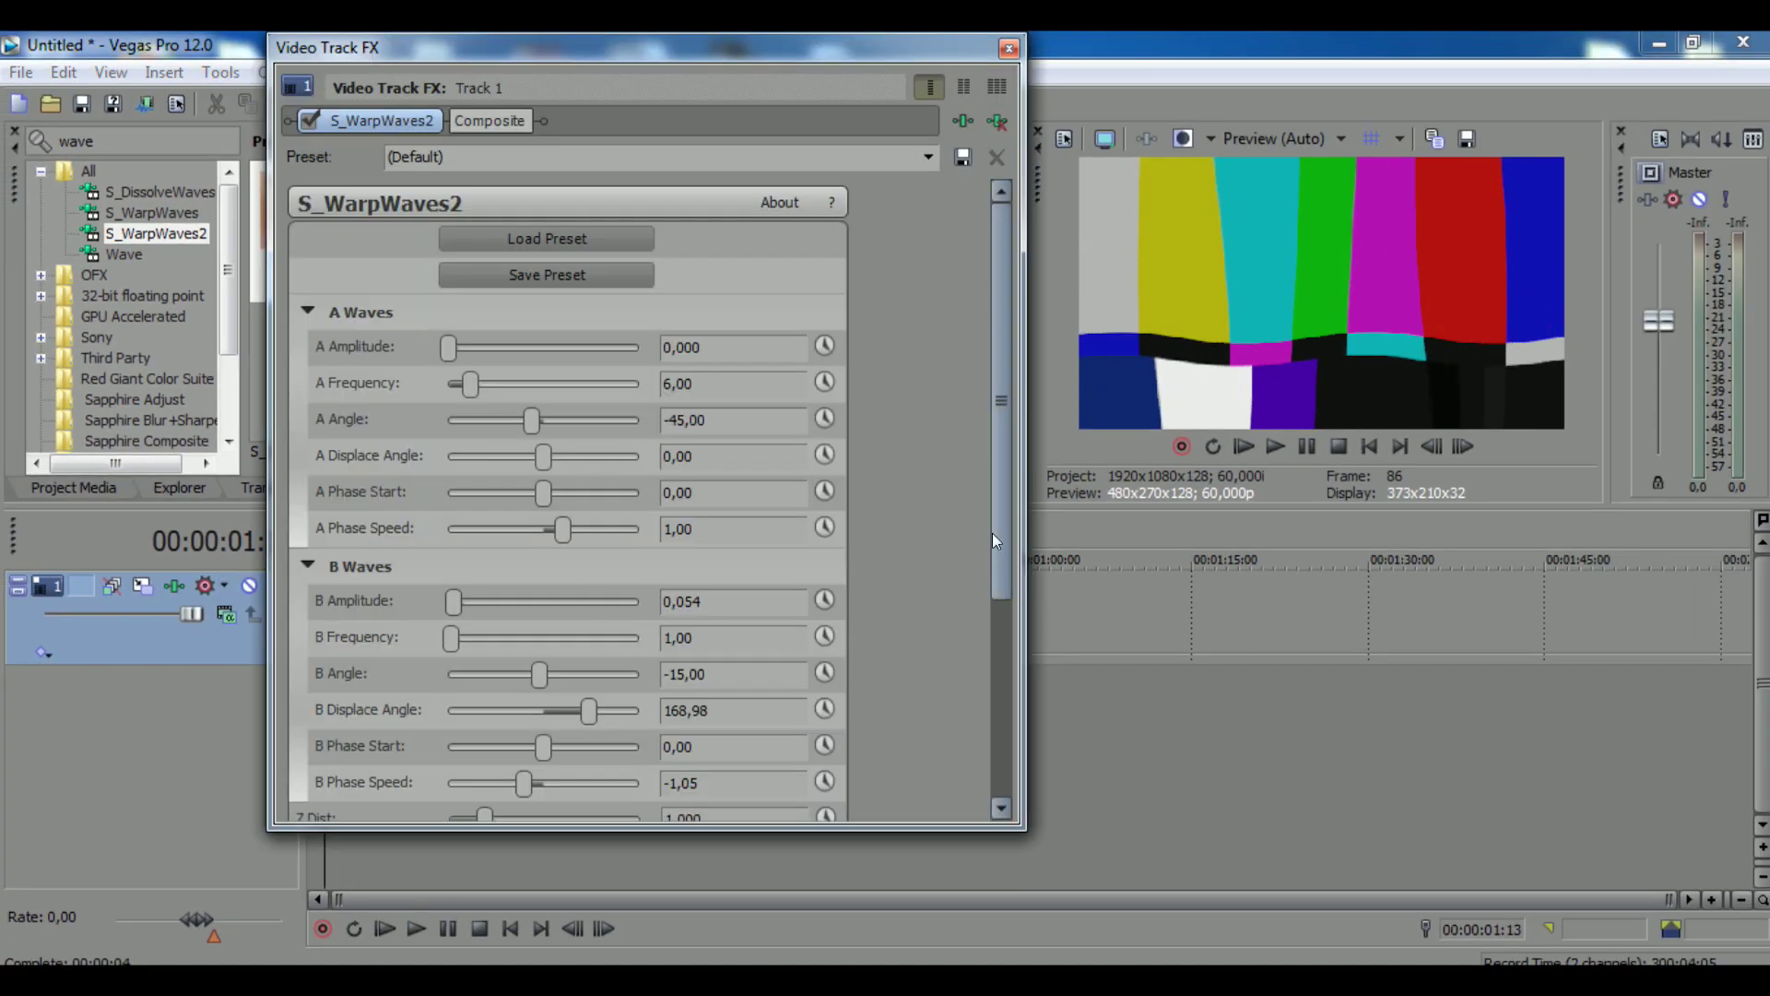
{"action": "left_click_drag", "start_coordinate": [994, 522], "coordinate": [999, 667]}
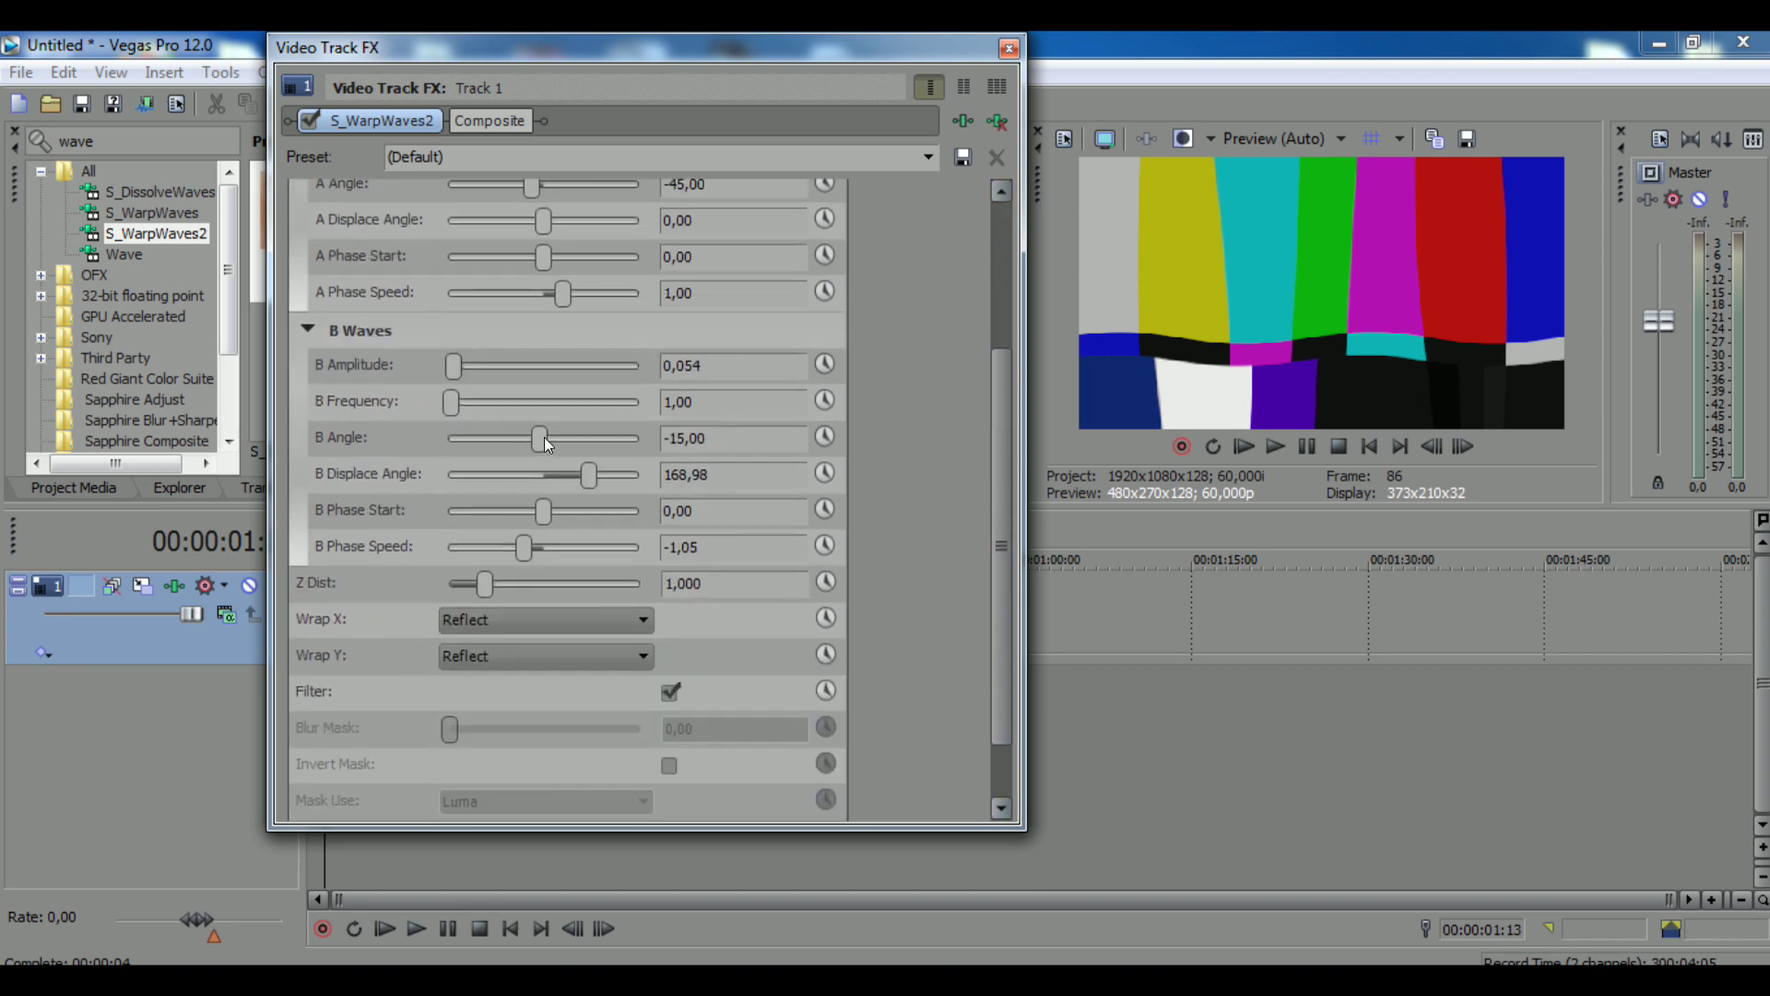
{"action": "left_click_drag", "start_coordinate": [542, 437], "coordinate": [677, 448]}
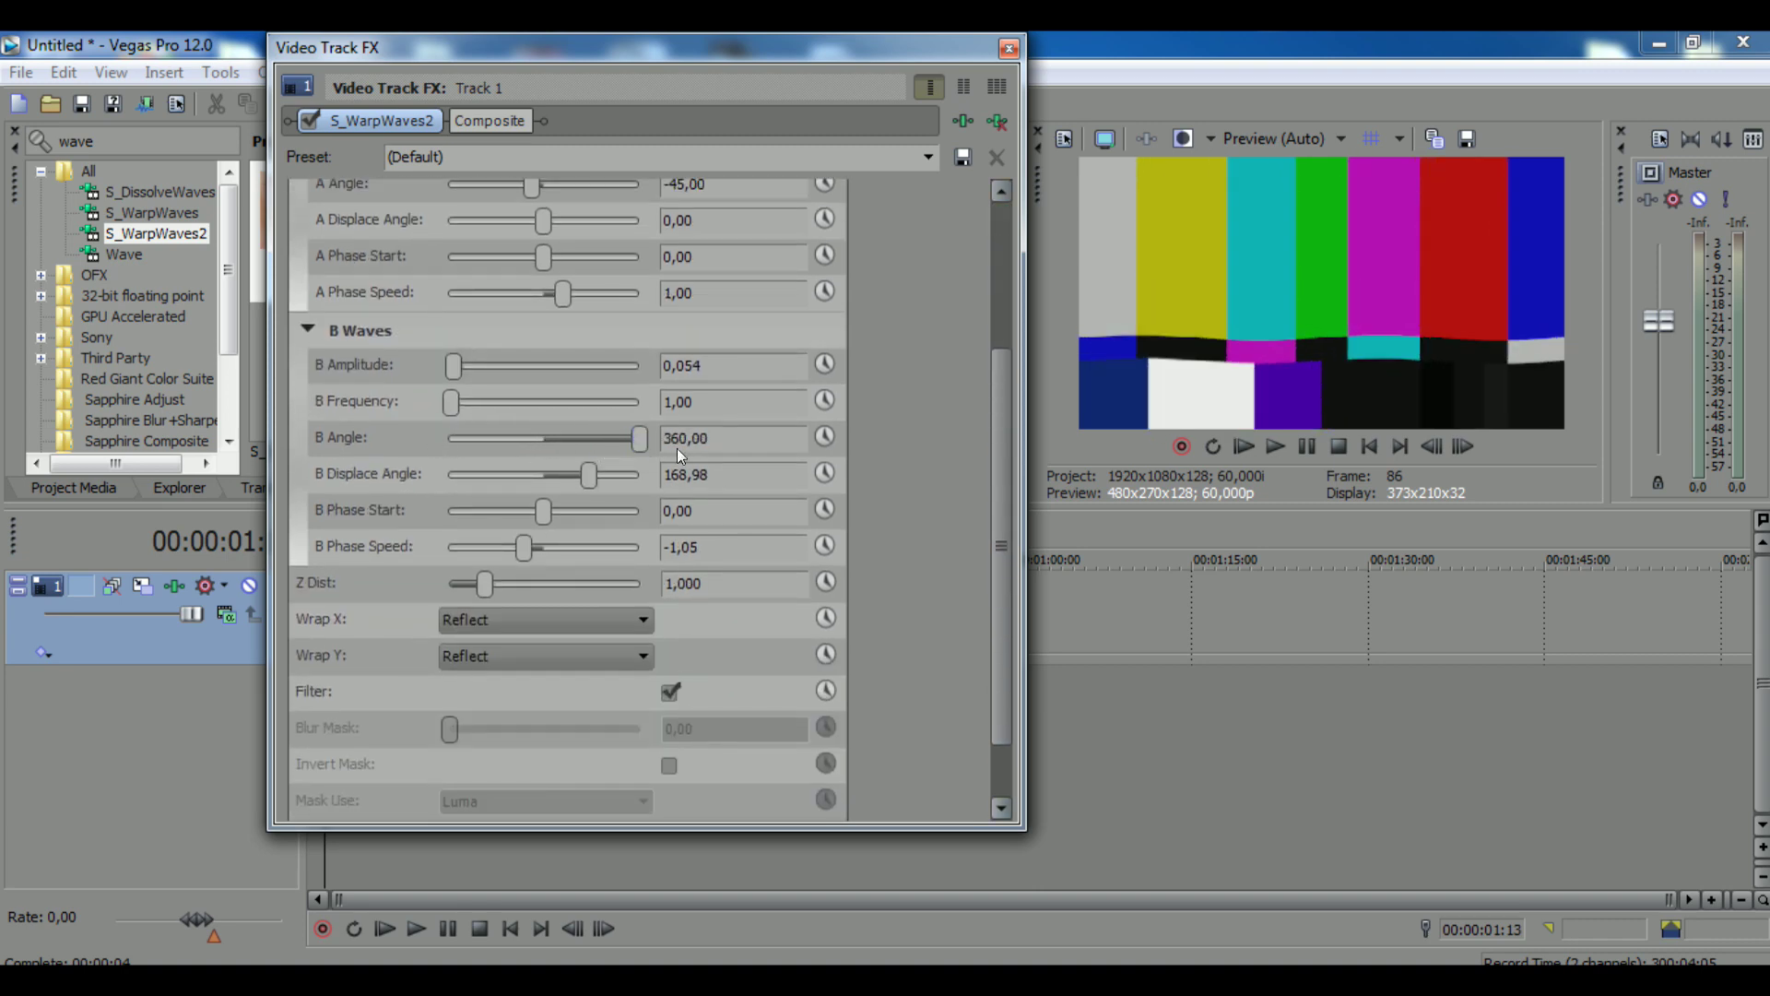
{"action": "left_click_drag", "start_coordinate": [455, 369], "coordinate": [449, 412]}
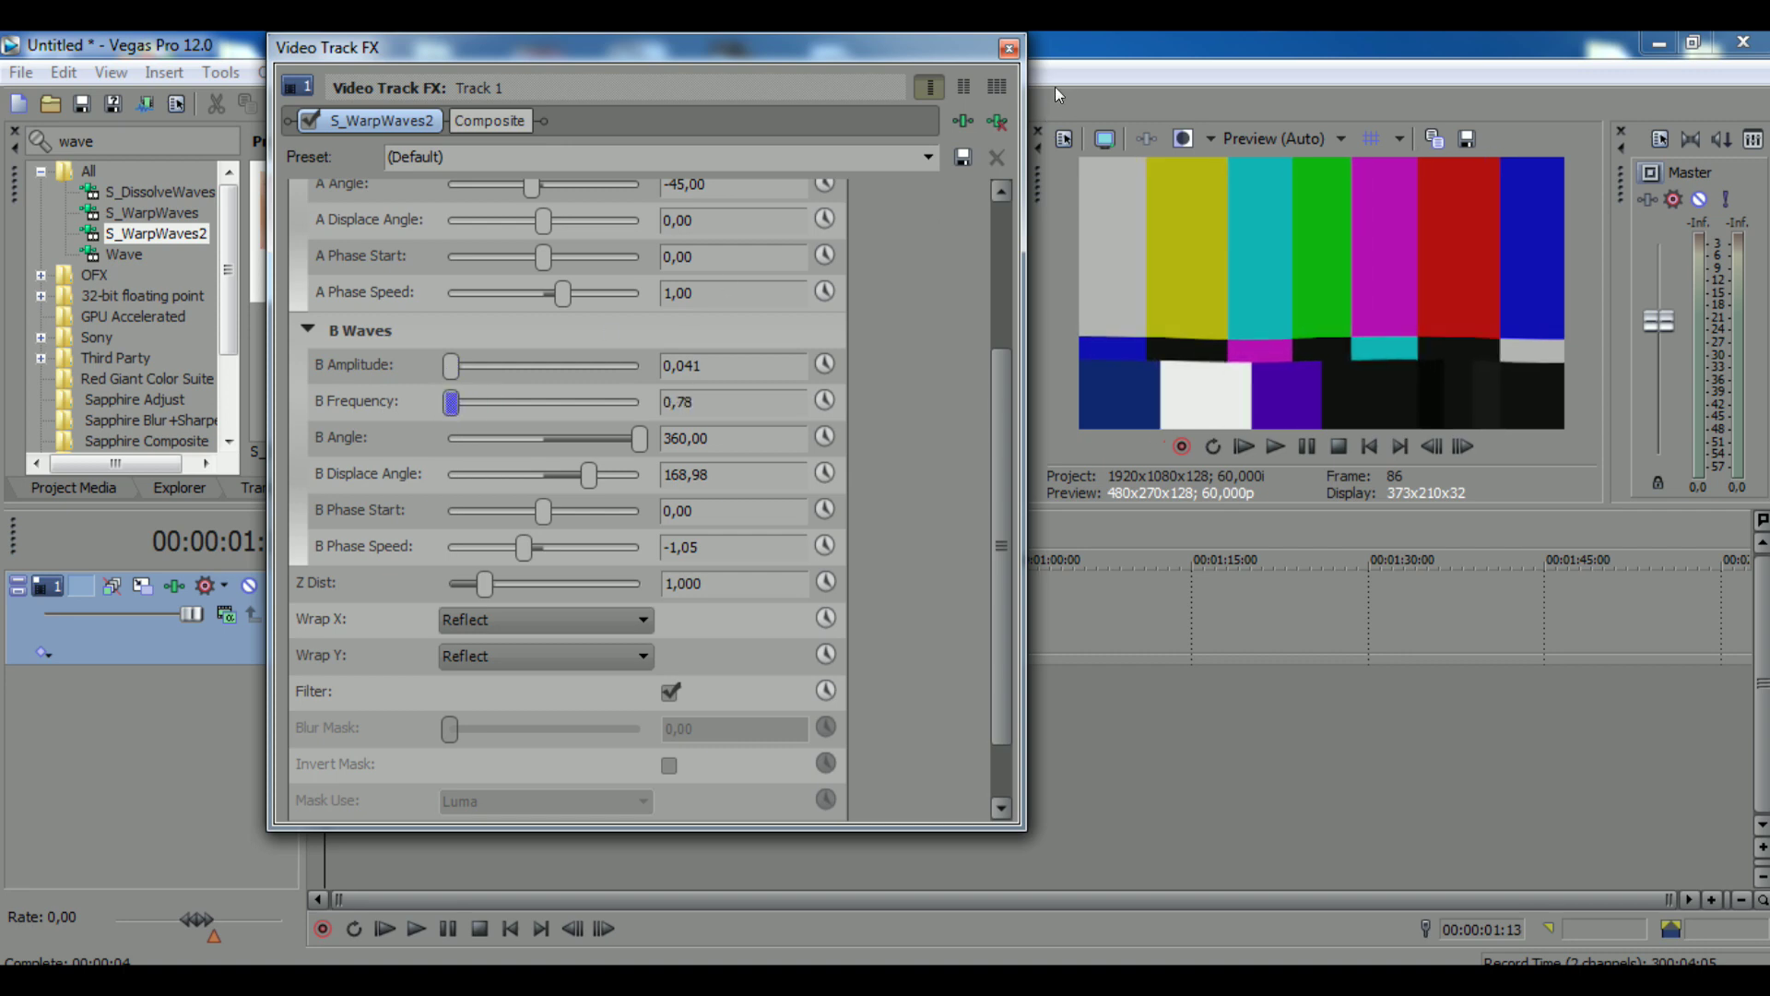
{"action": "left_click", "coordinate": [1009, 47]}
{"action": "key", "text": "space"}
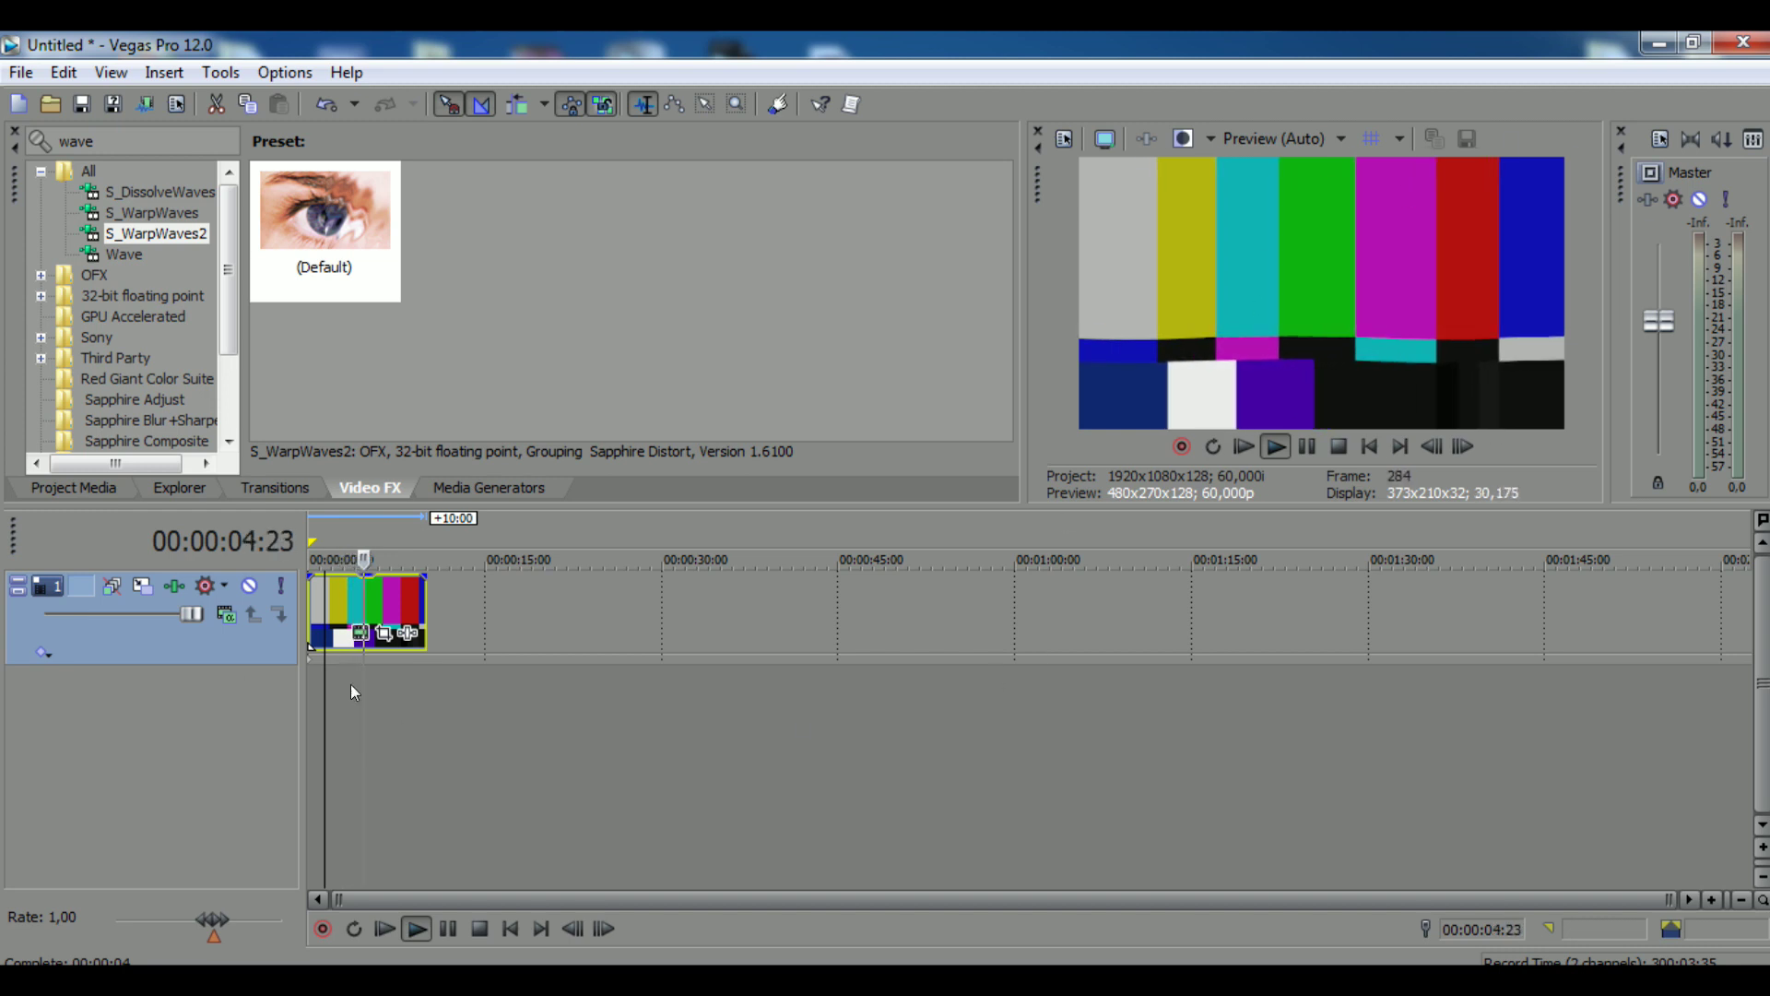
{"action": "key", "text": "space"}
- Review the remaining S_WarpWaves2 parameters of track 1 and replay the test pattern clip
{"action": "left_click", "coordinate": [174, 586]}
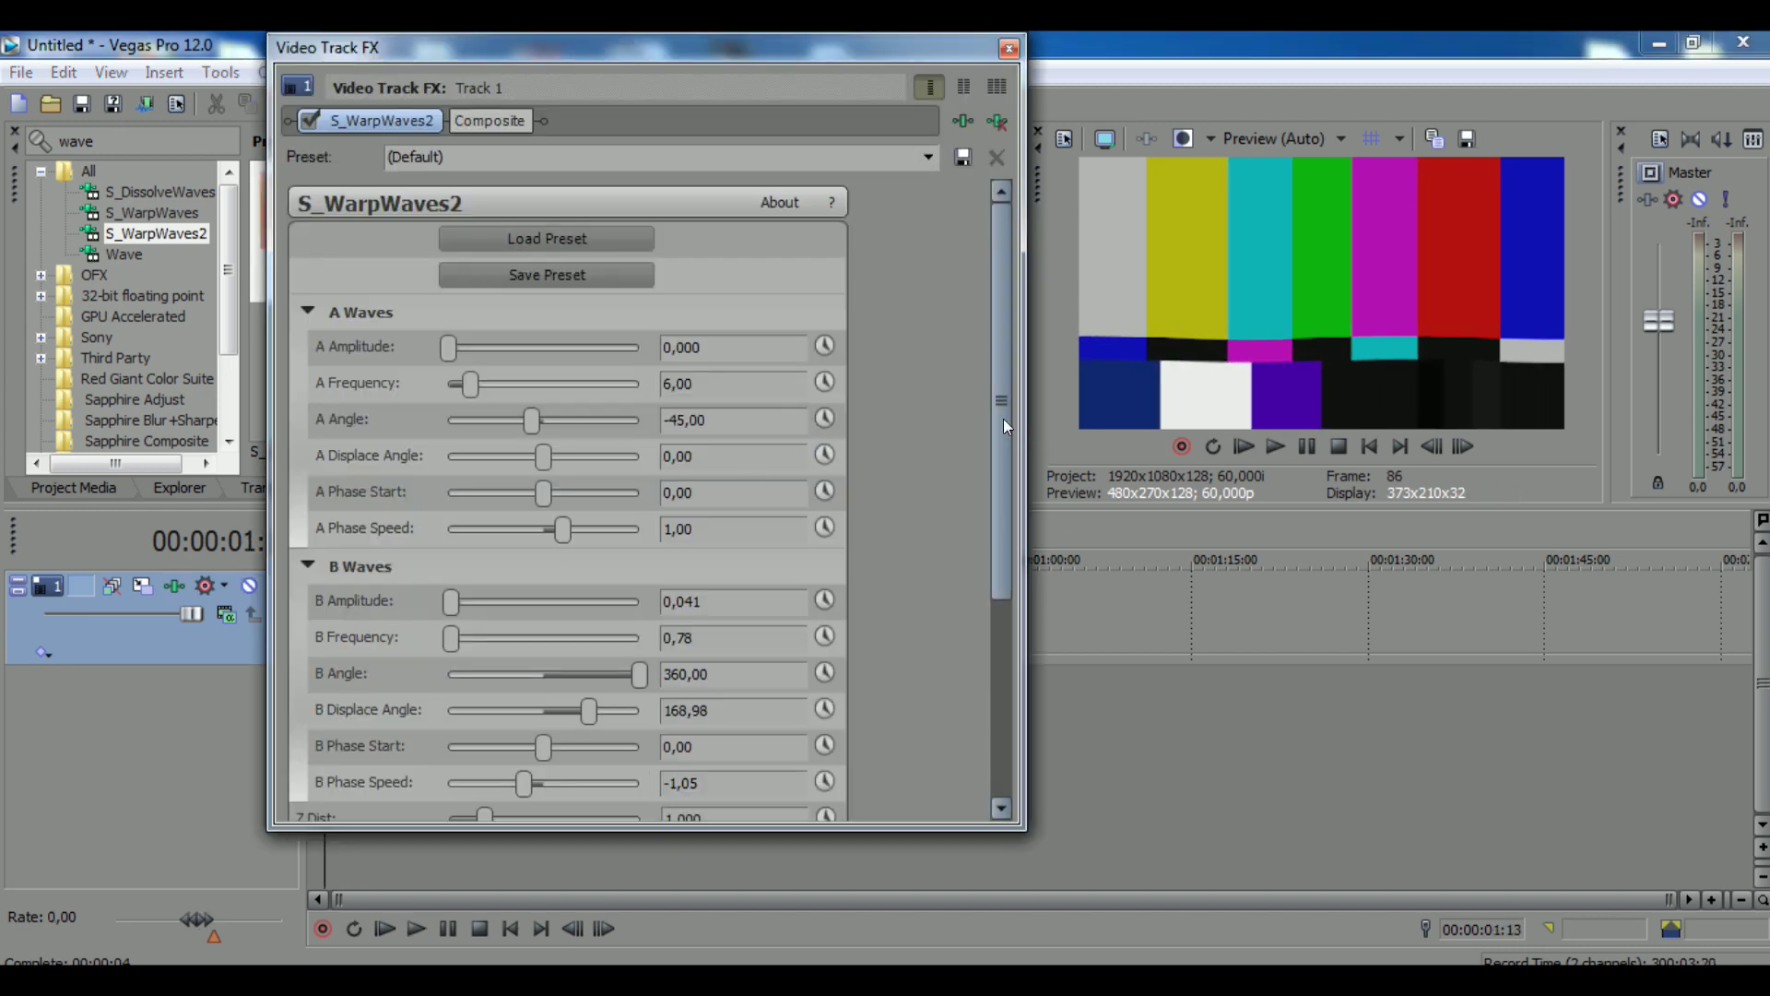
{"action": "left_click_drag", "start_coordinate": [1004, 420], "coordinate": [989, 635]}
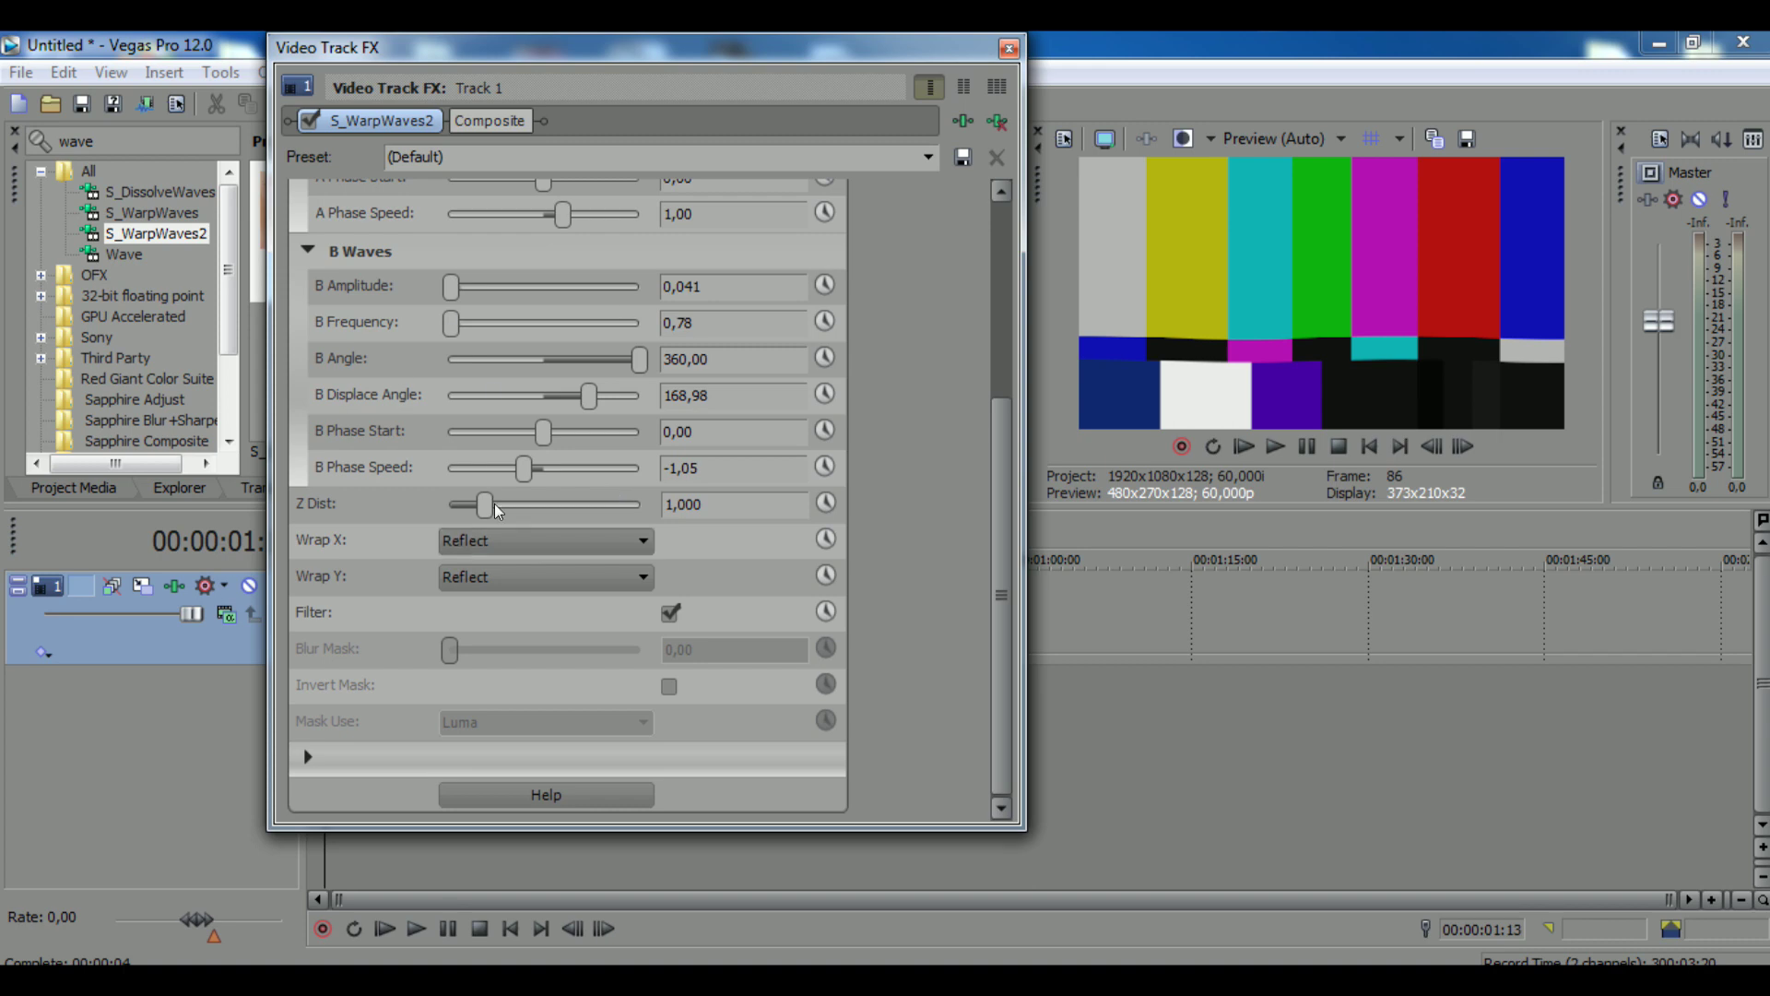
{"action": "left_click", "coordinate": [1009, 50]}
{"action": "key", "text": "space"}
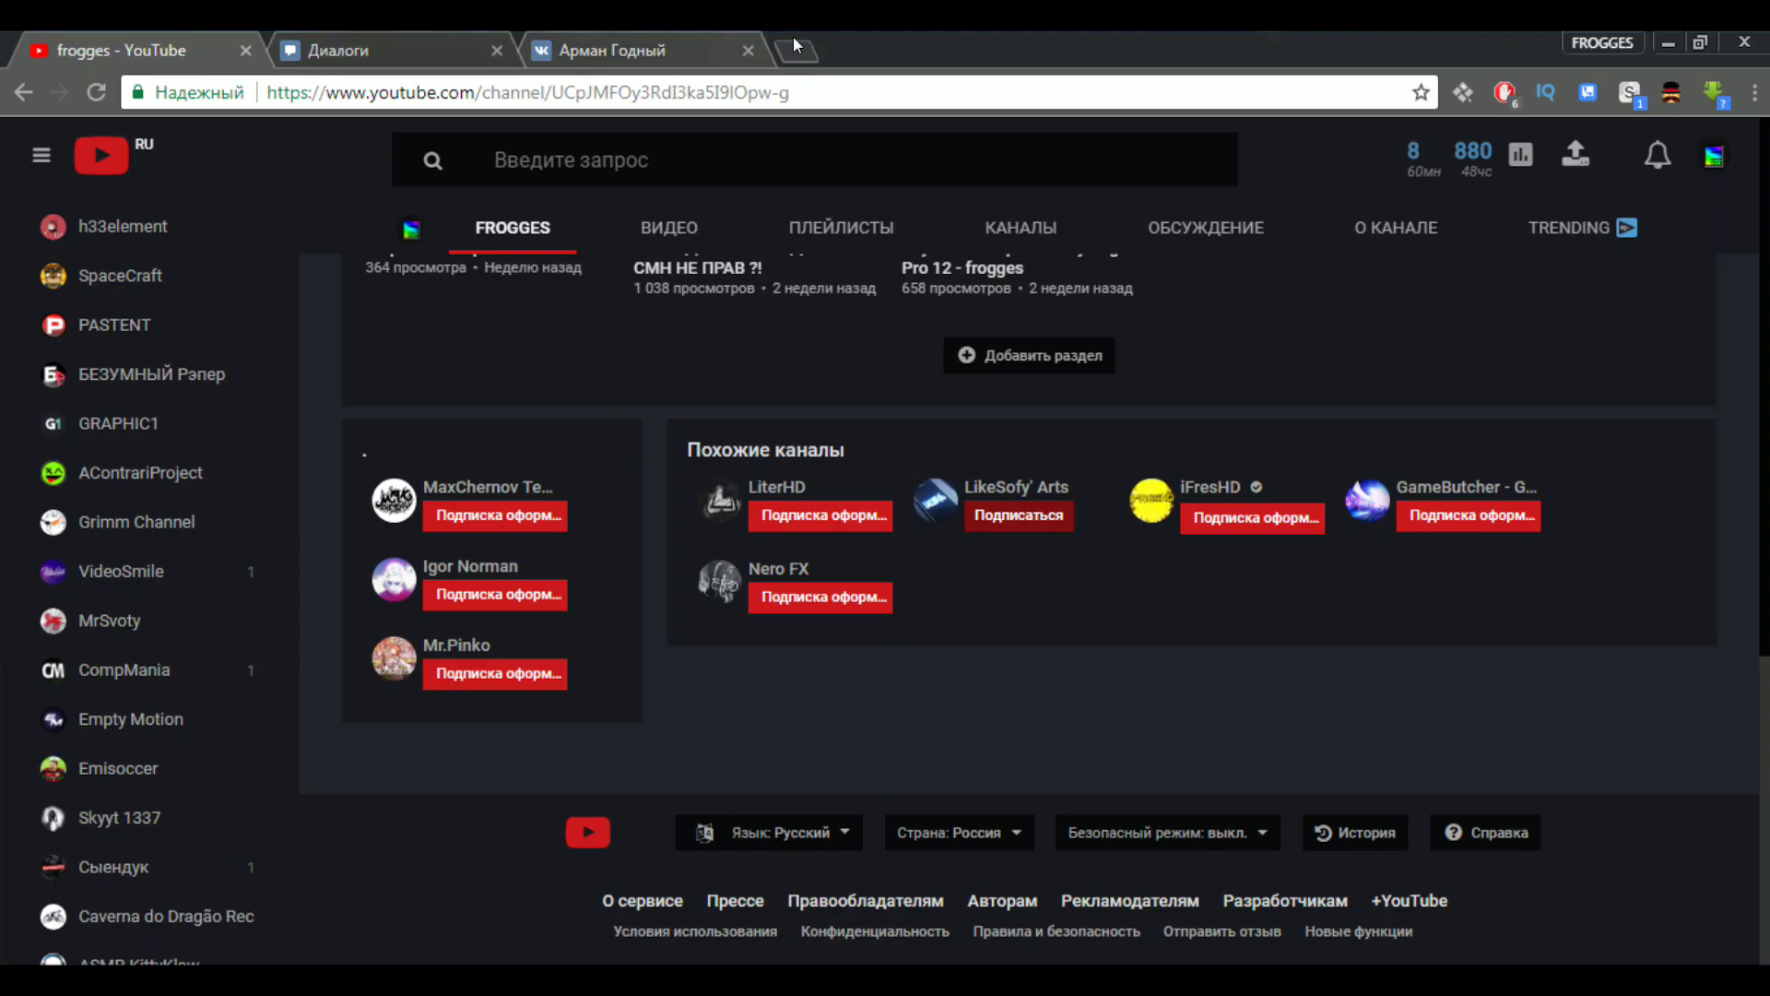
- Switch to the web browser, search Yandex for "картинки океан" and show the image results
{"action": "left_click", "coordinate": [794, 47]}
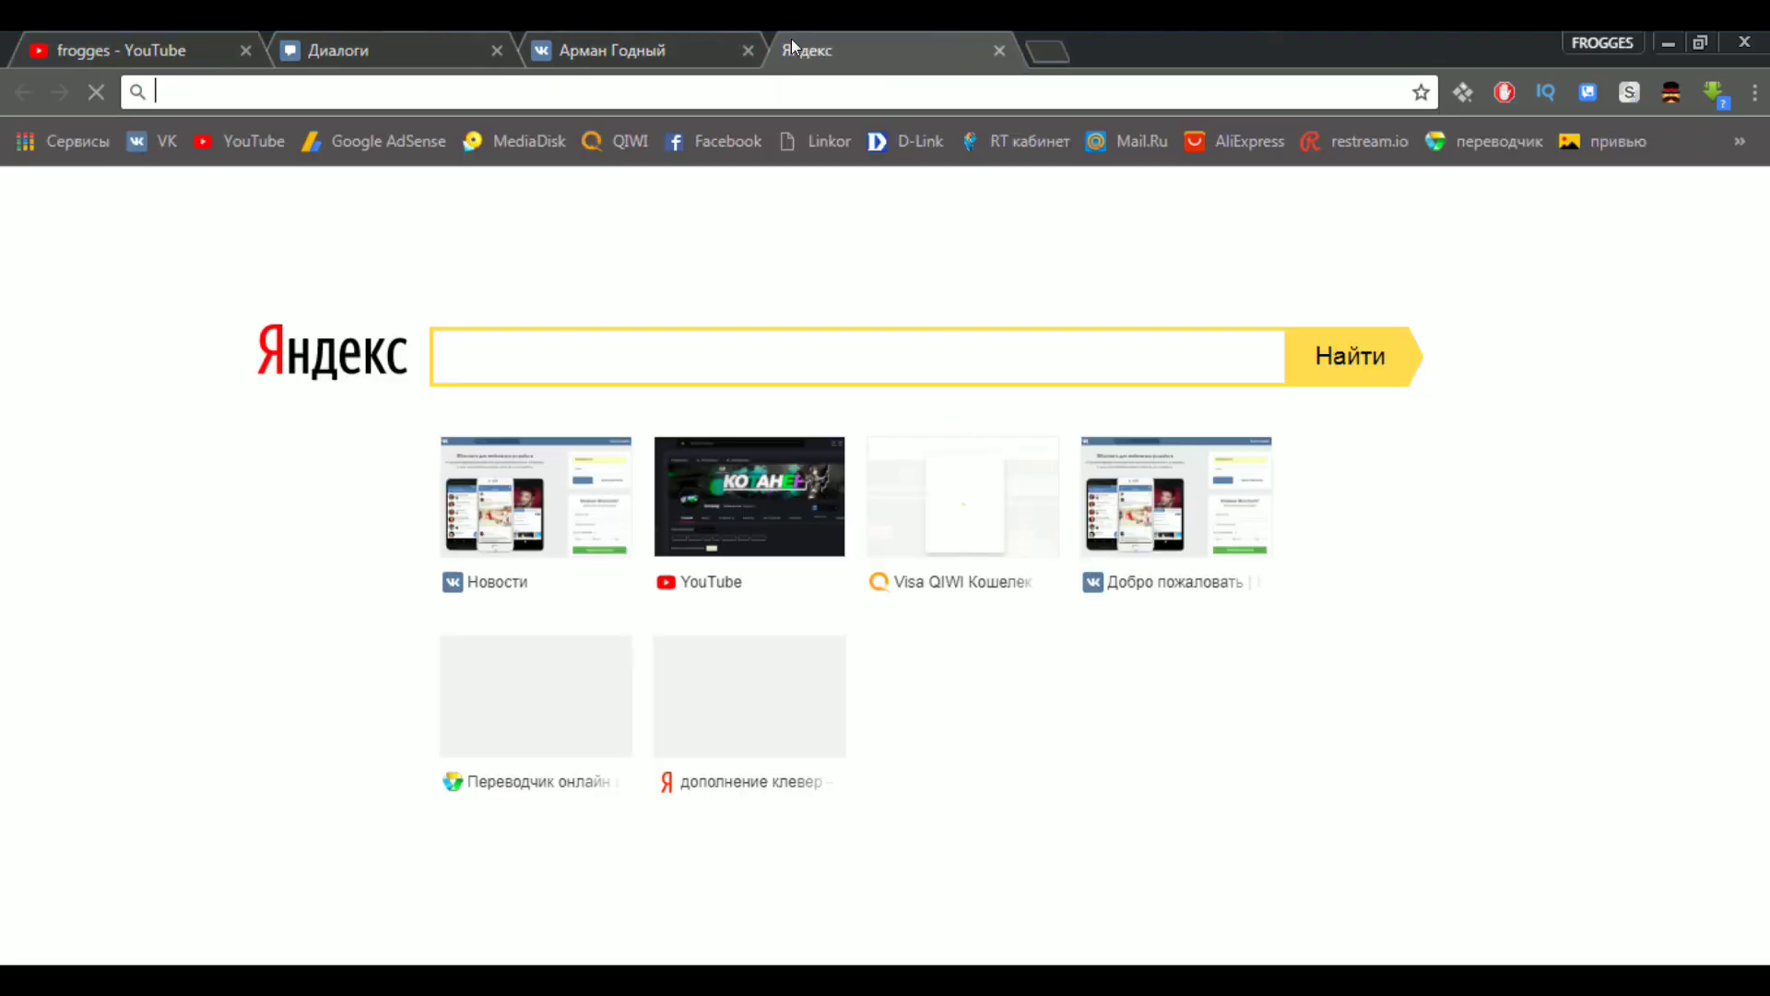
{"action": "type", "text": "кар"}
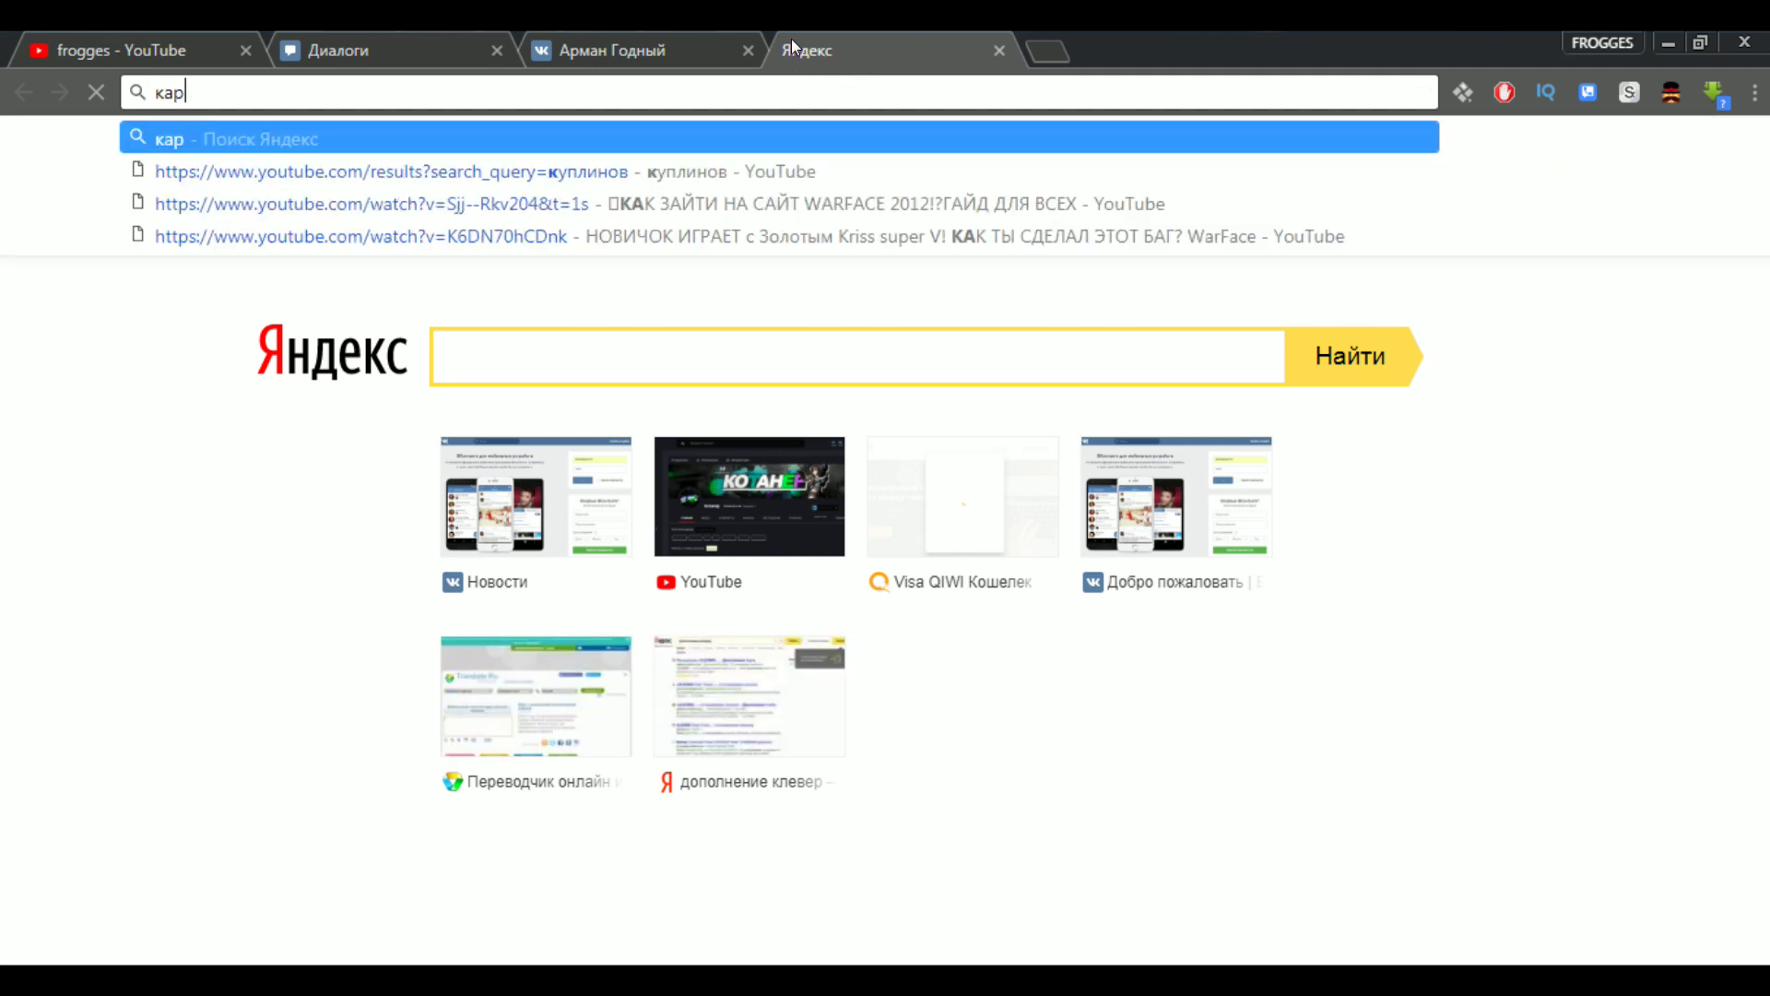
{"action": "type", "text": "тинки о"}
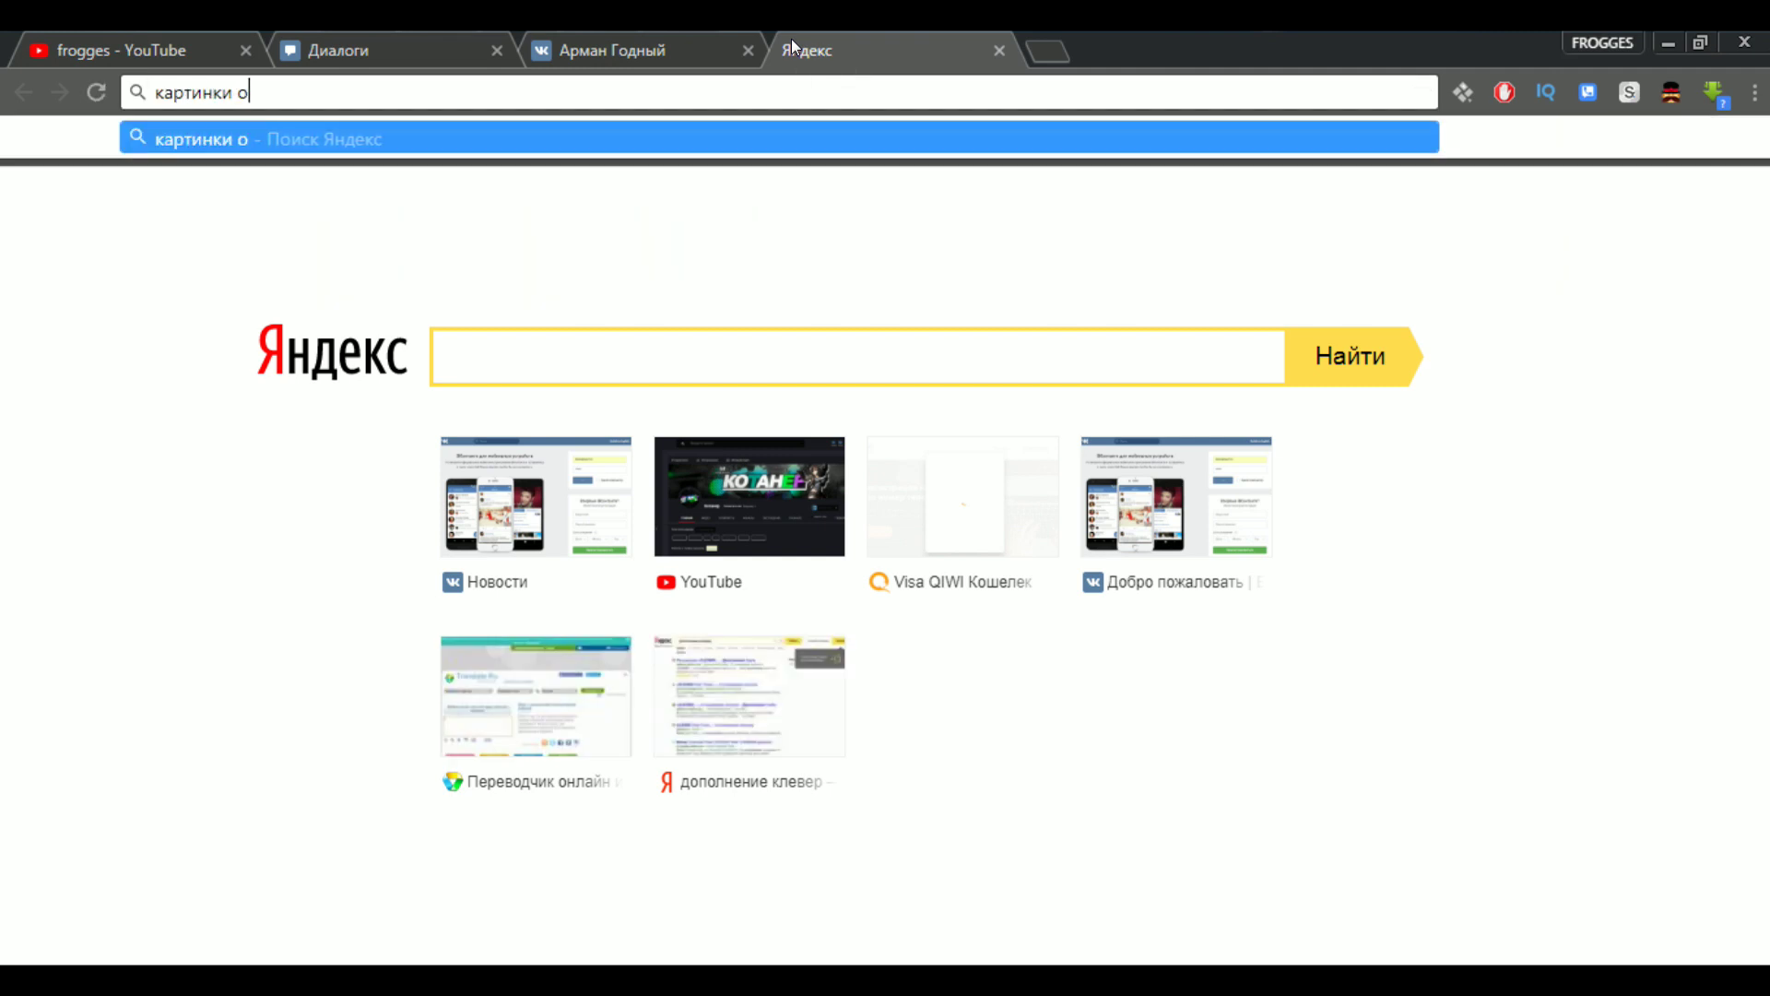
{"action": "type", "text": "кеан"}
{"action": "key", "text": "Return"}
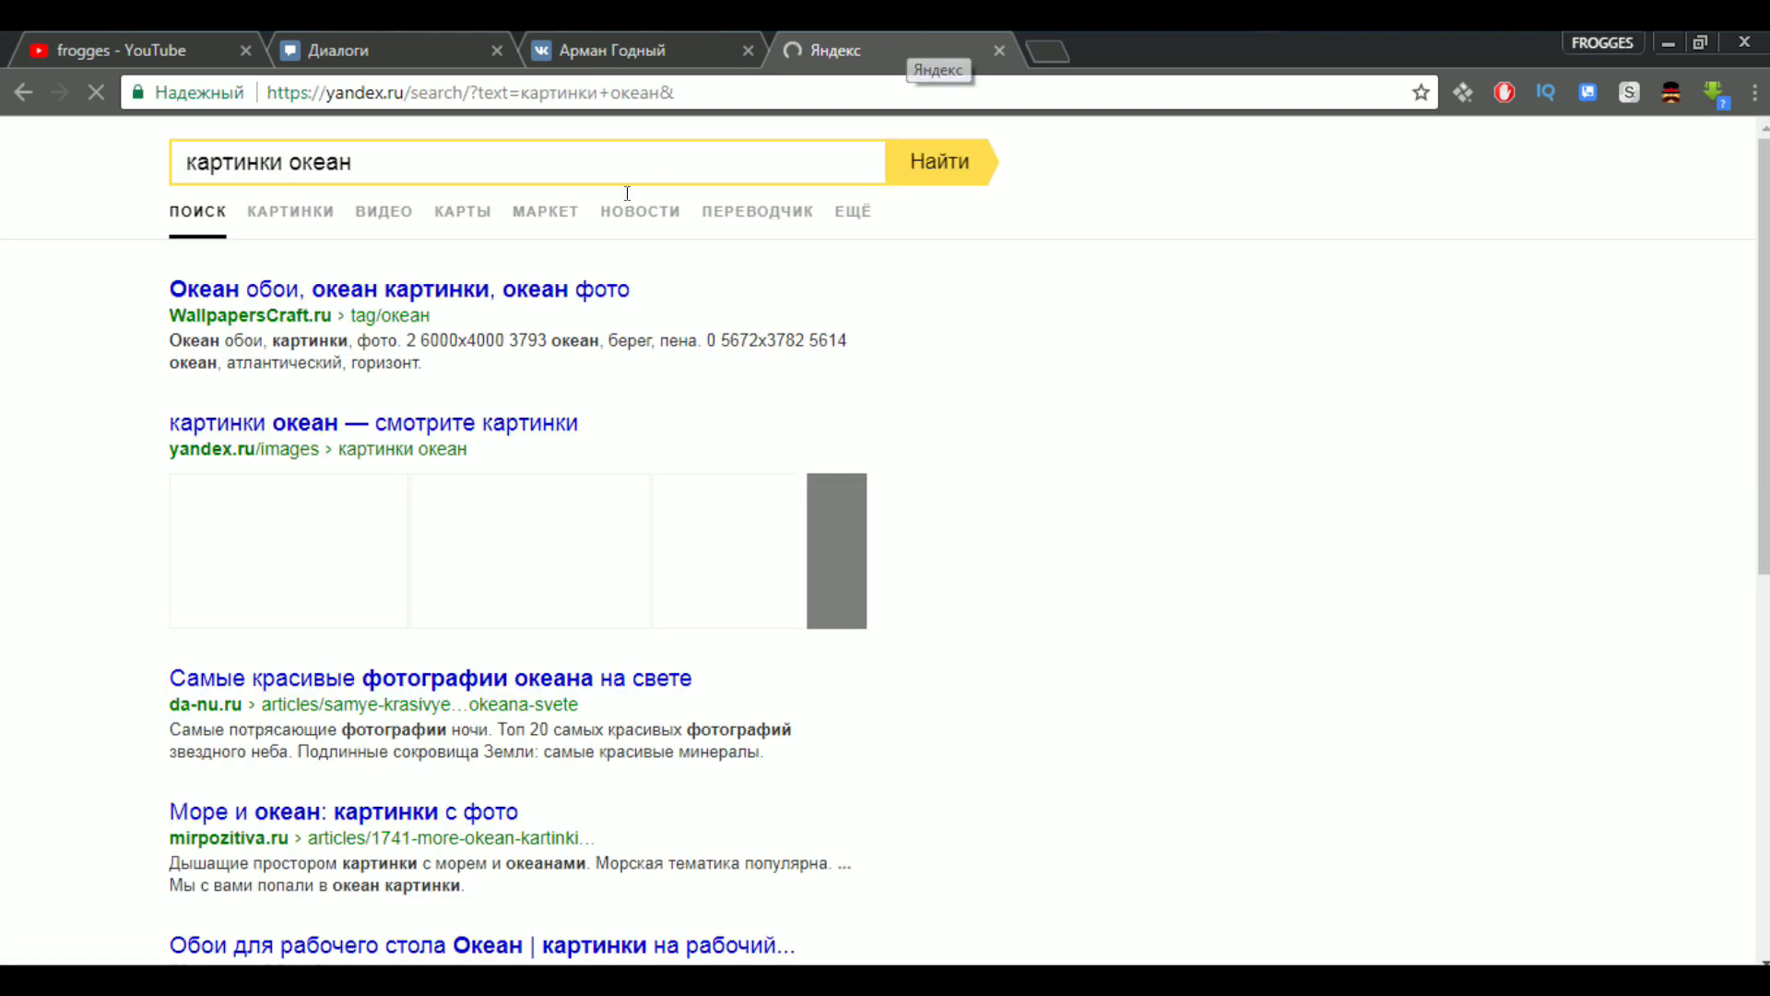
{"action": "left_click", "coordinate": [291, 211]}
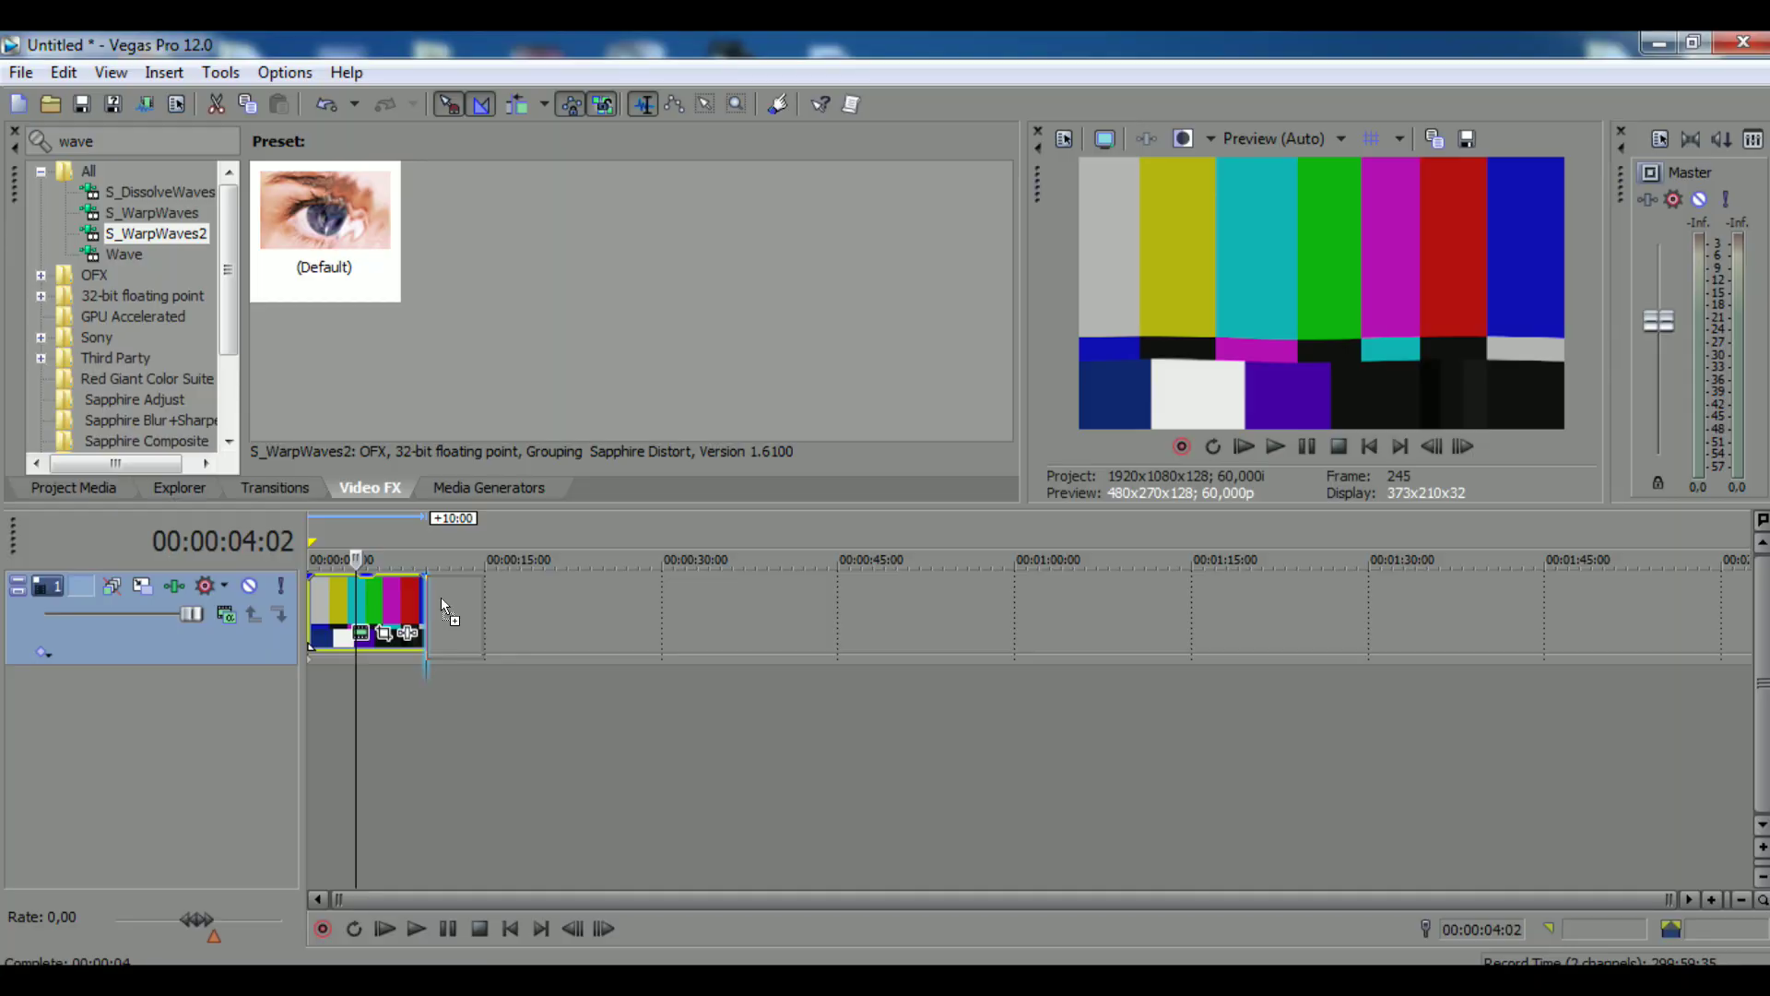
- Replace the test pattern on track 1 with the ocean picture, extending its clip past the 15-second mark
{"action": "left_click_drag", "start_coordinate": [441, 596], "coordinate": [354, 706]}
{"action": "mouse_move", "coordinate": [500, 628]}
{"action": "left_mouse_down"}
{"action": "mouse_move", "coordinate": [469, 599]}
{"action": "mouse_move", "coordinate": [323, 605]}
{"action": "mouse_move", "coordinate": [477, 610]}
{"action": "left_mouse_up"}
{"action": "left_click", "coordinate": [384, 604]}
{"action": "key", "text": "space"}
{"action": "key", "text": "Delete"}
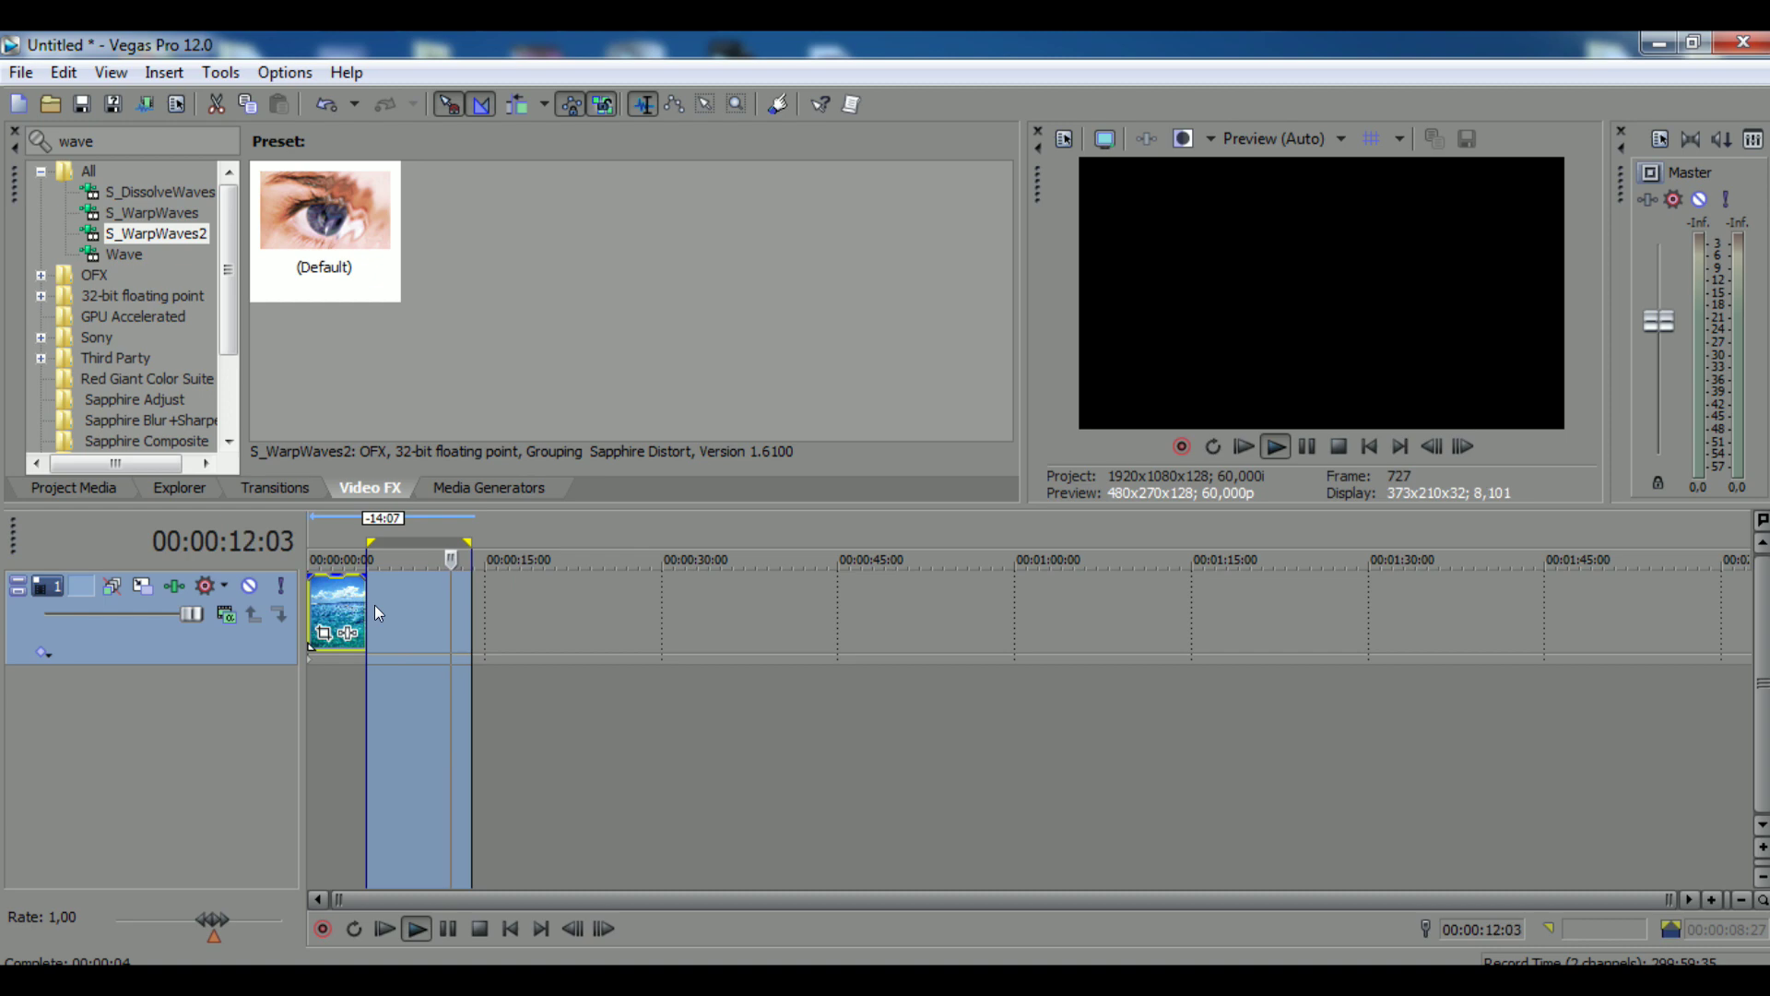
{"action": "left_click_drag", "start_coordinate": [369, 606], "coordinate": [498, 608]}
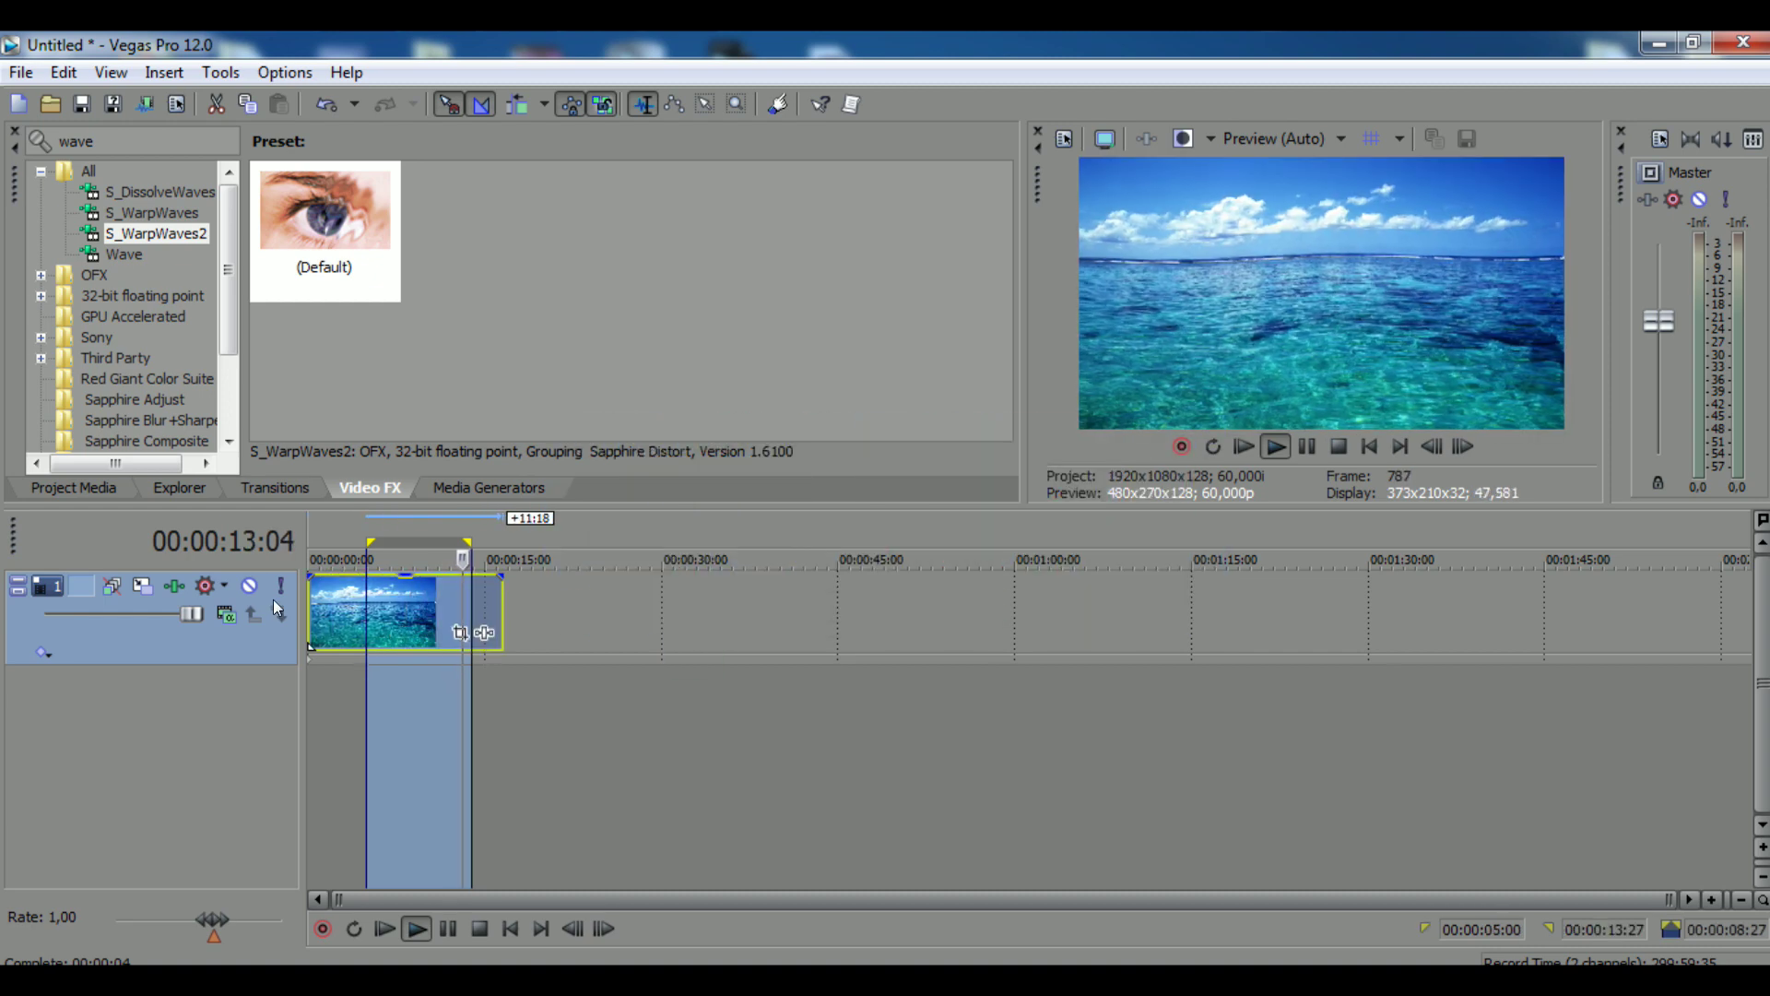
- Play back the ocean clip from about 00:00:01:19 and check its Pan/Crop settings
{"action": "left_click", "coordinate": [327, 601]}
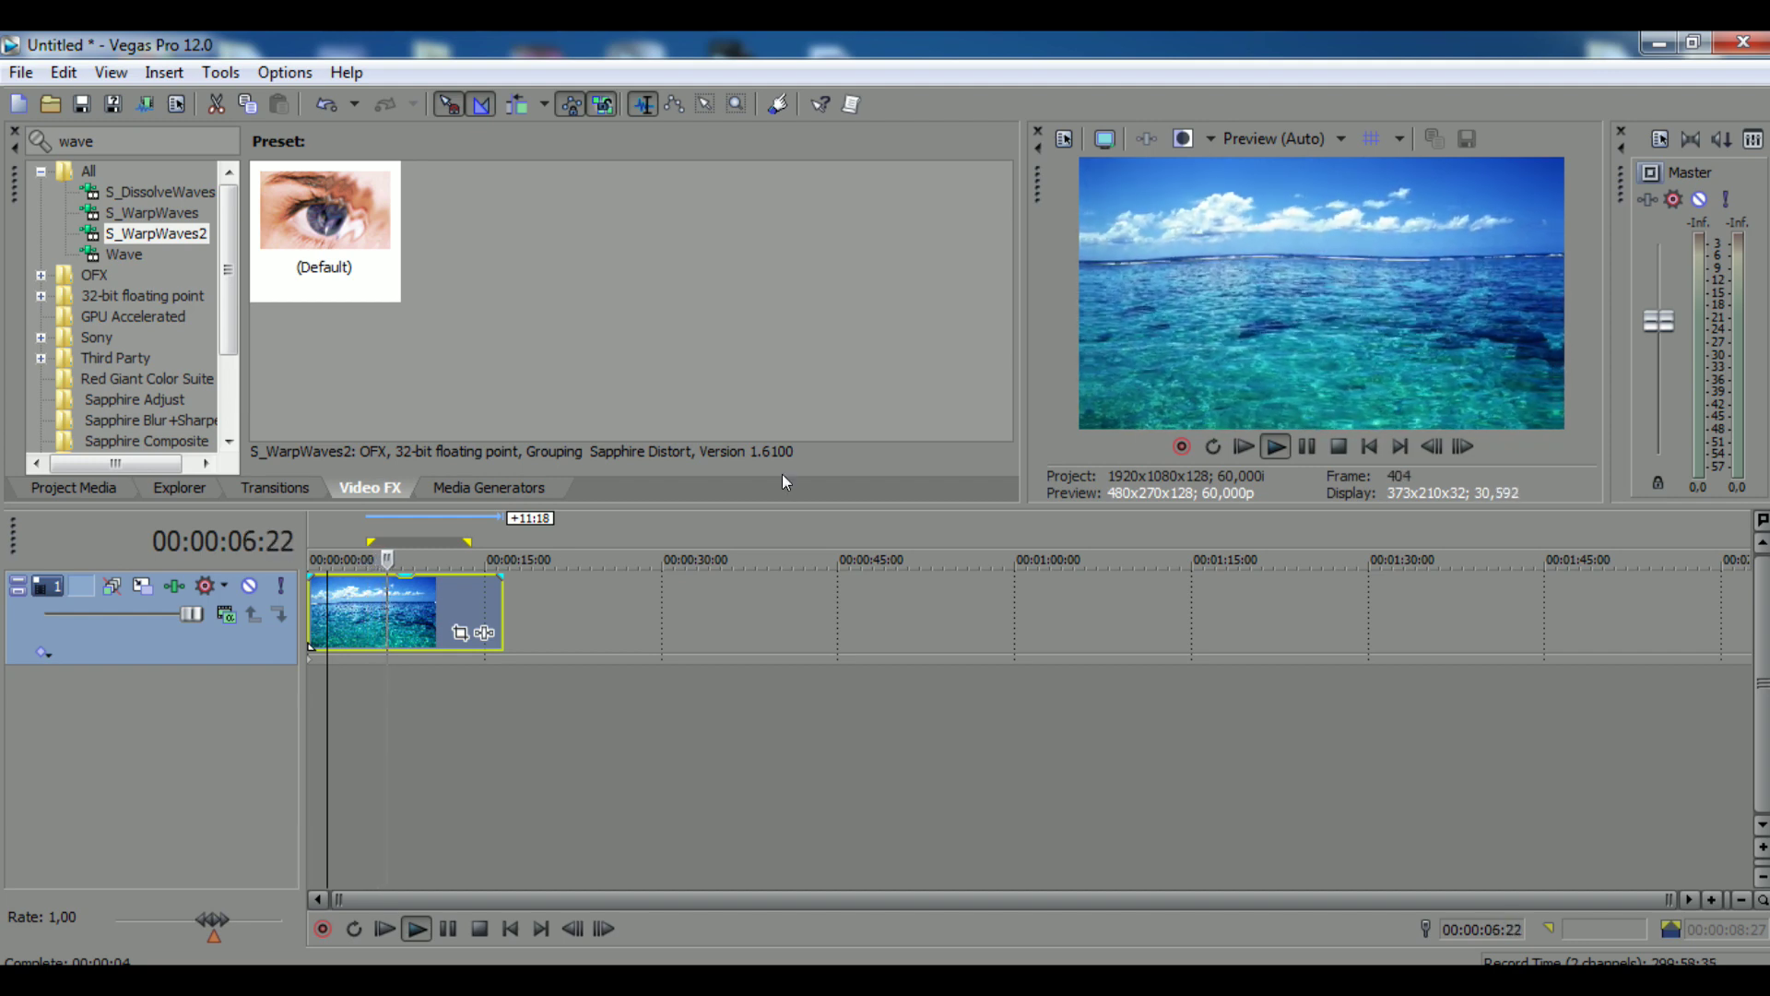
{"action": "key", "text": "space"}
{"action": "left_click", "coordinate": [460, 633]}
{"action": "left_click", "coordinate": [1008, 47]}
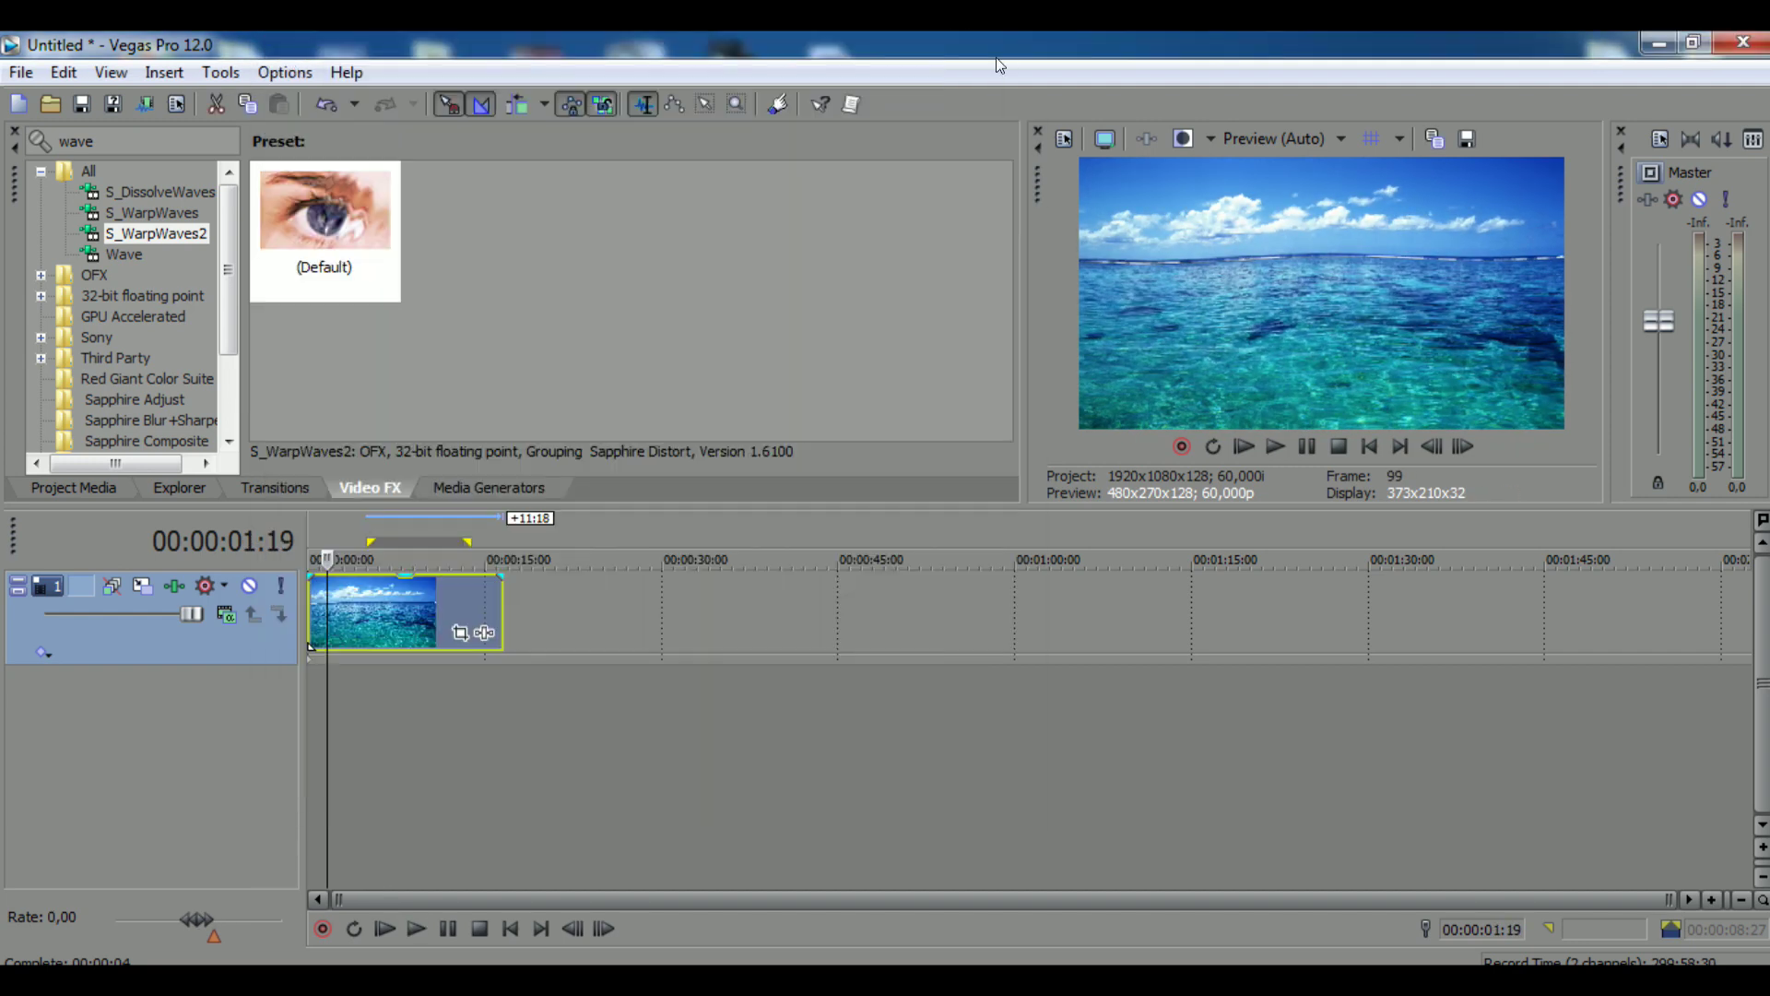
- Duplicate track 1 together with its ocean picture clip
{"action": "right_click", "coordinate": [238, 620]}
{"action": "left_click", "coordinate": [330, 335]}
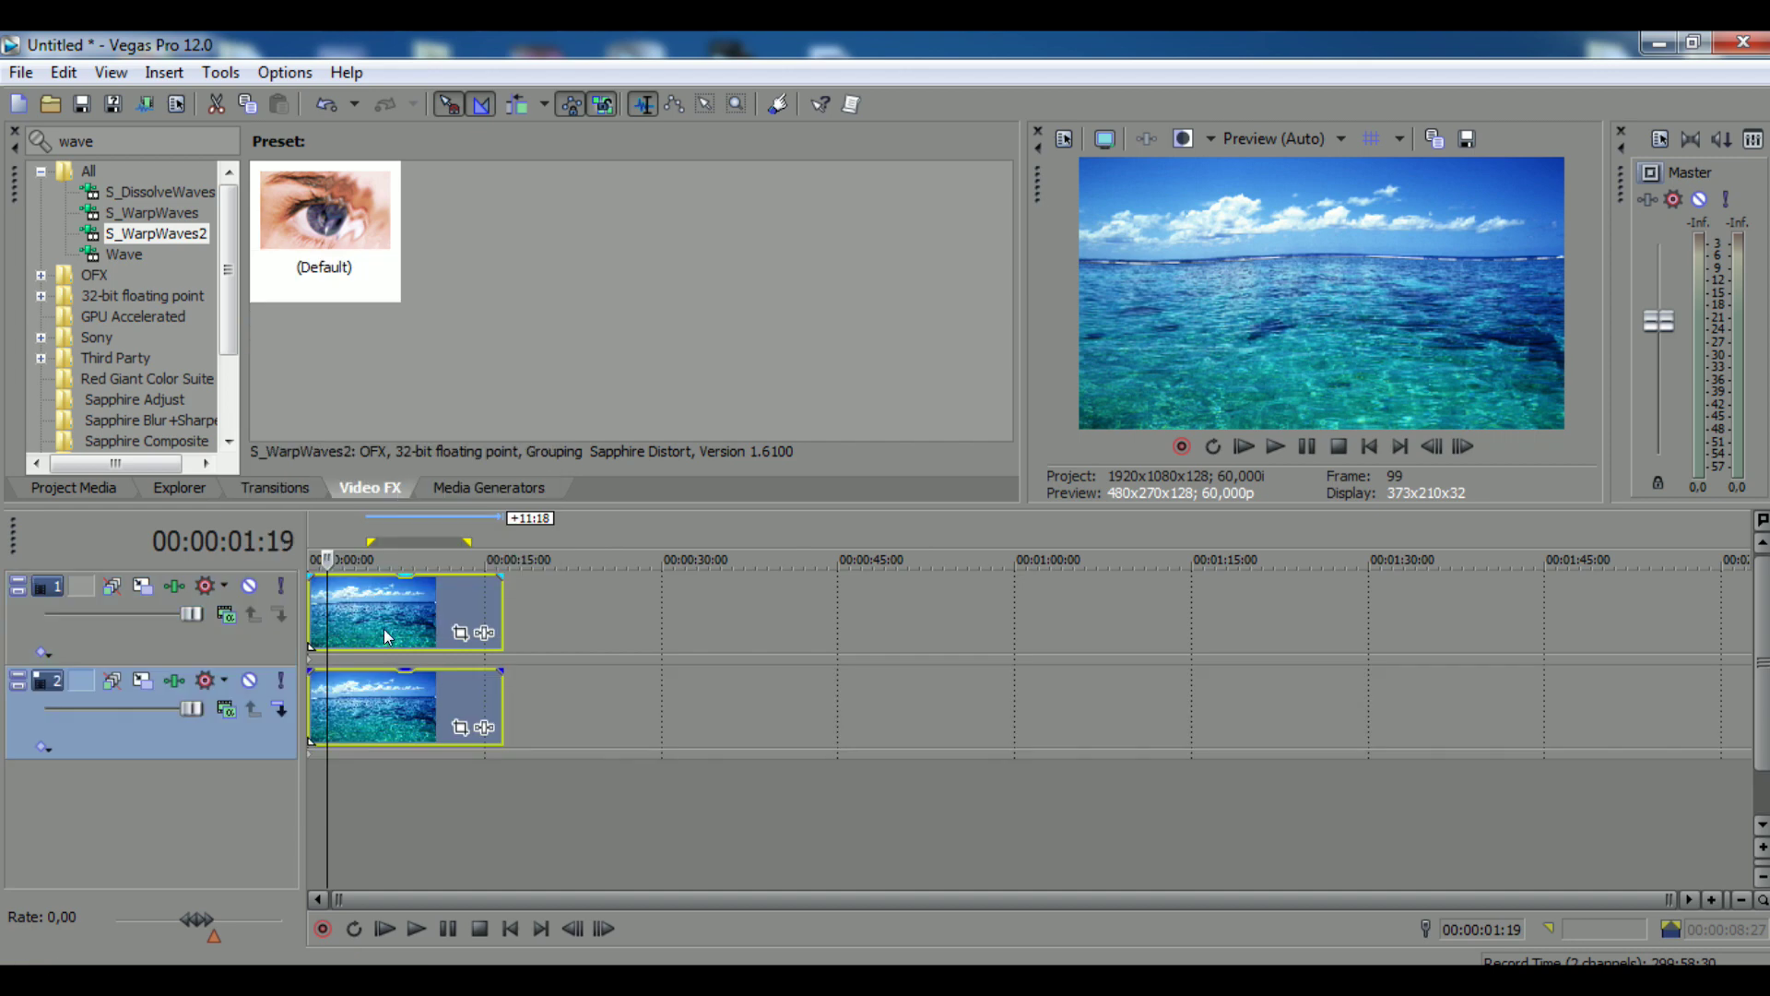
{"action": "left_click", "coordinate": [383, 629]}
- Enable masking in the Pan/Crop settings of track 2's ocean clip and draw a rectangular mask over the sky down to the horizon
{"action": "left_click", "coordinate": [432, 728]}
{"action": "left_click", "coordinate": [460, 727]}
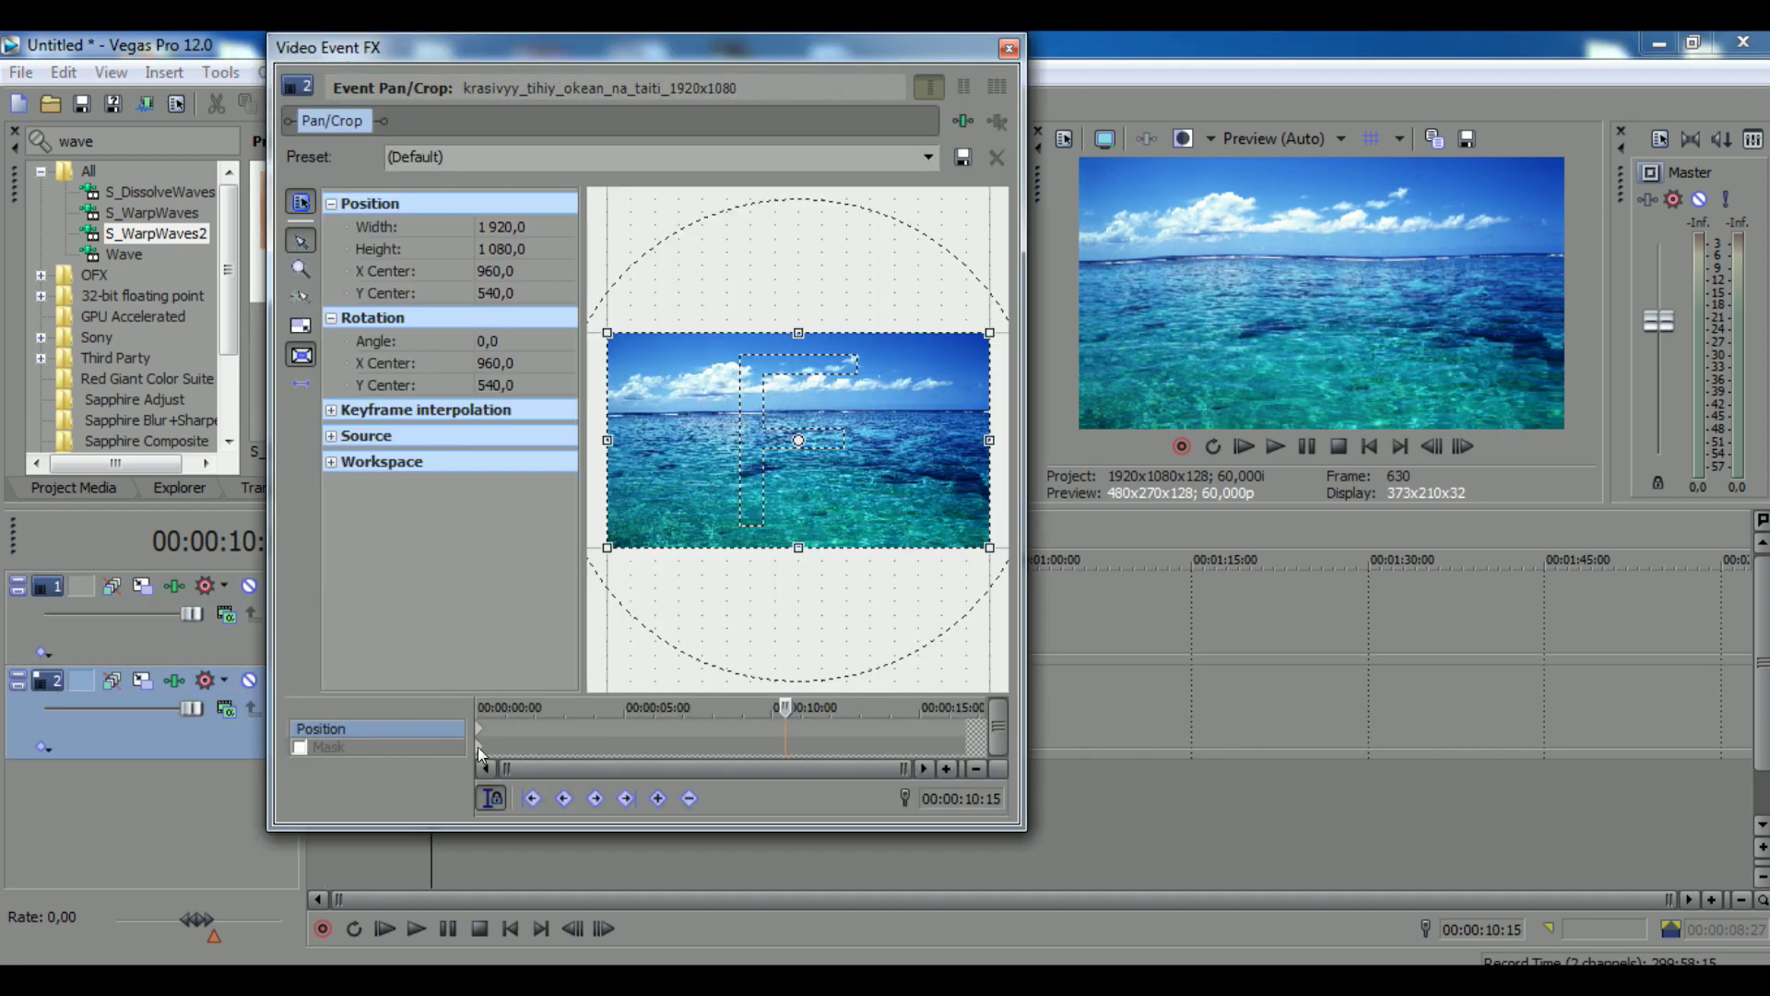
{"action": "left_click", "coordinate": [513, 745]}
{"action": "left_click_drag", "start_coordinate": [513, 743], "coordinate": [618, 746]}
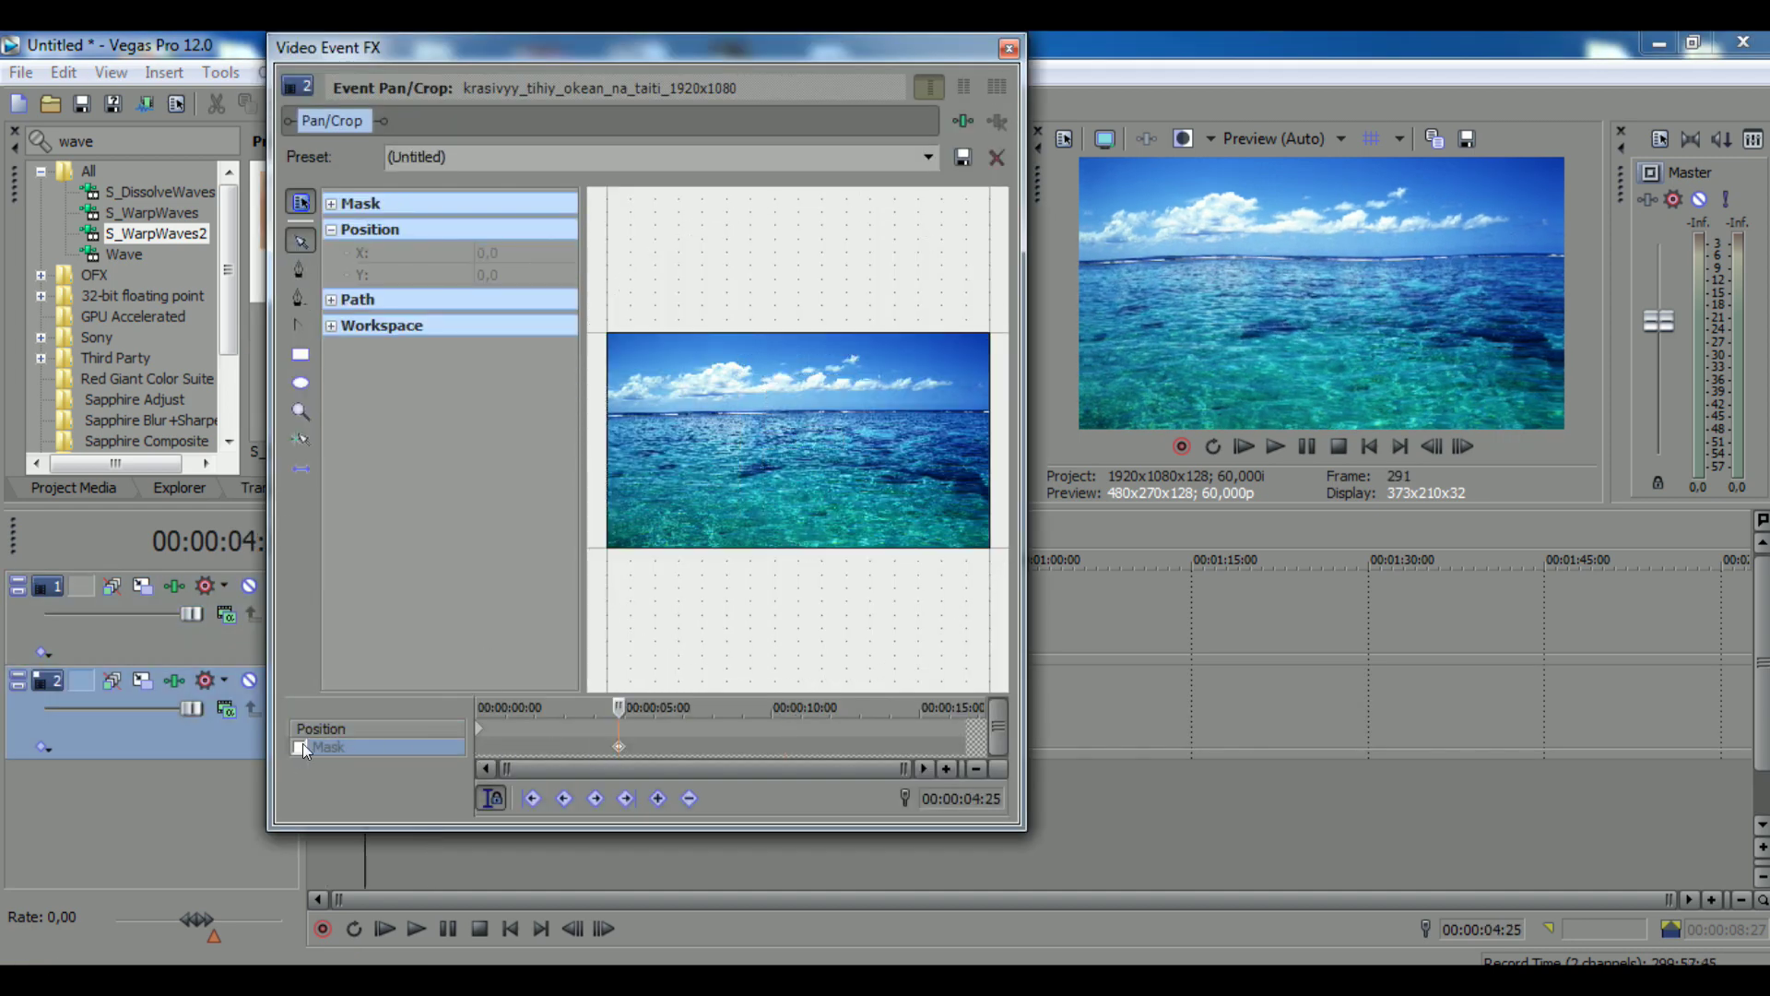
{"action": "left_click", "coordinate": [301, 354]}
{"action": "left_click_drag", "start_coordinate": [591, 309], "coordinate": [1000, 404]}
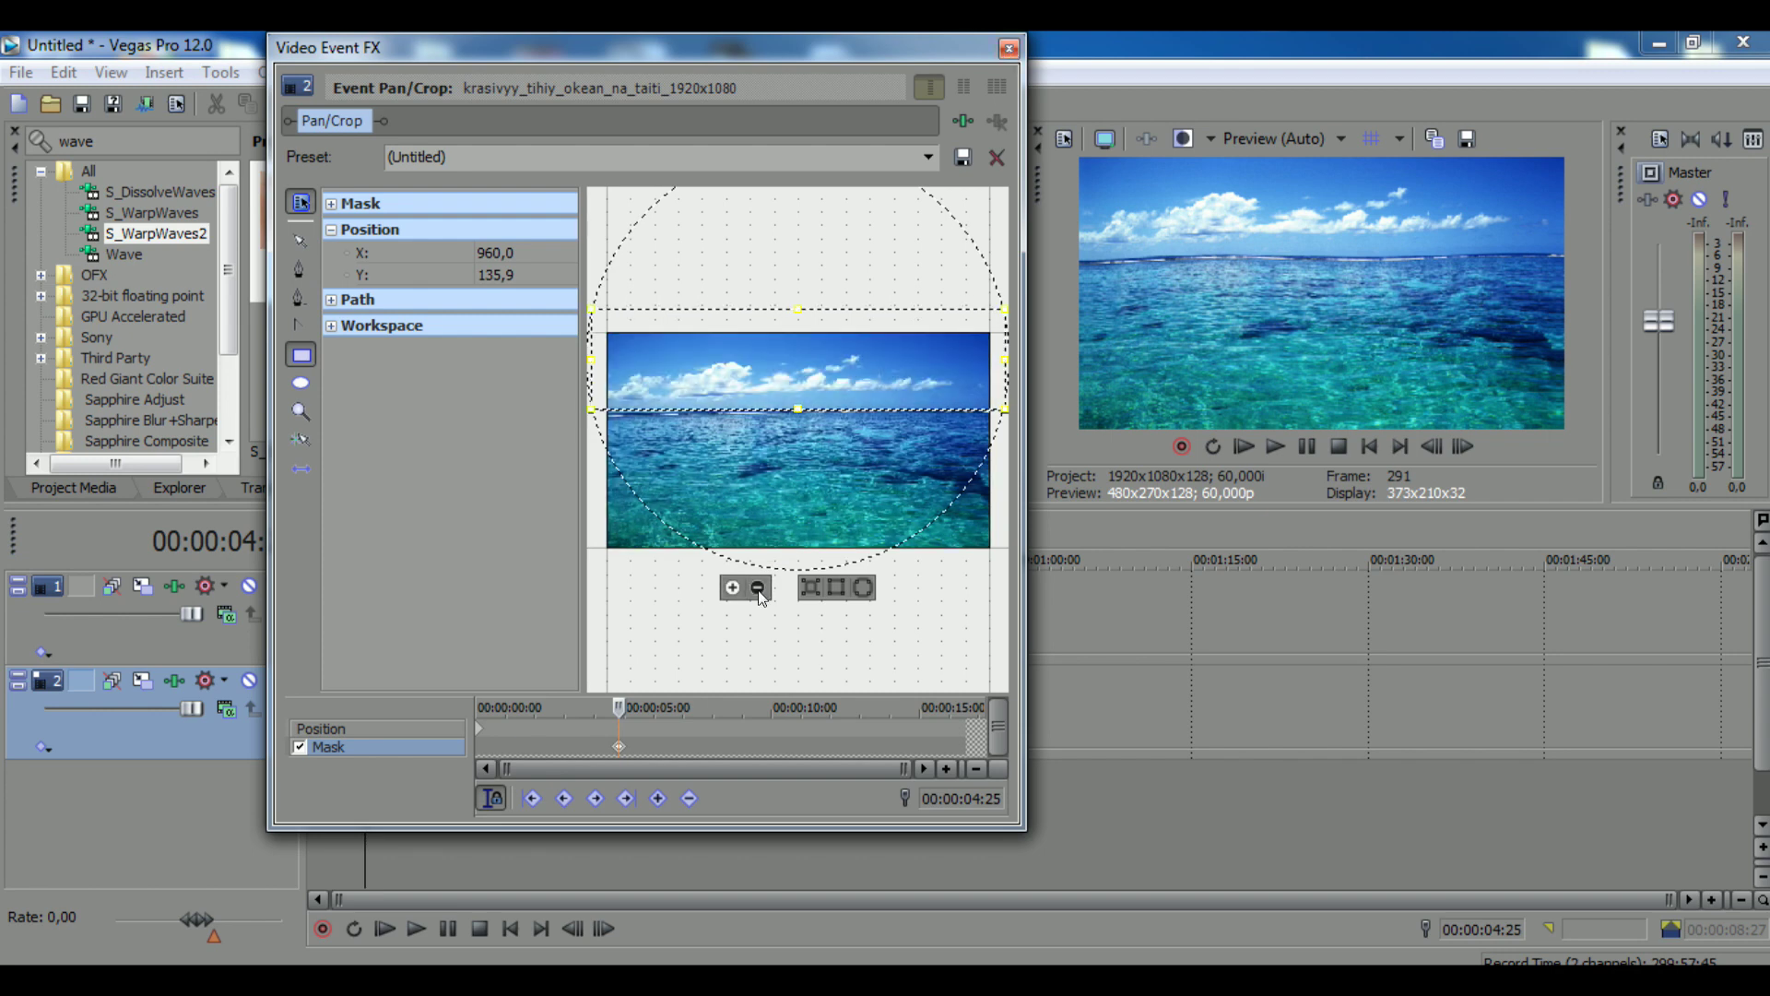
{"action": "left_click", "coordinate": [1009, 48]}
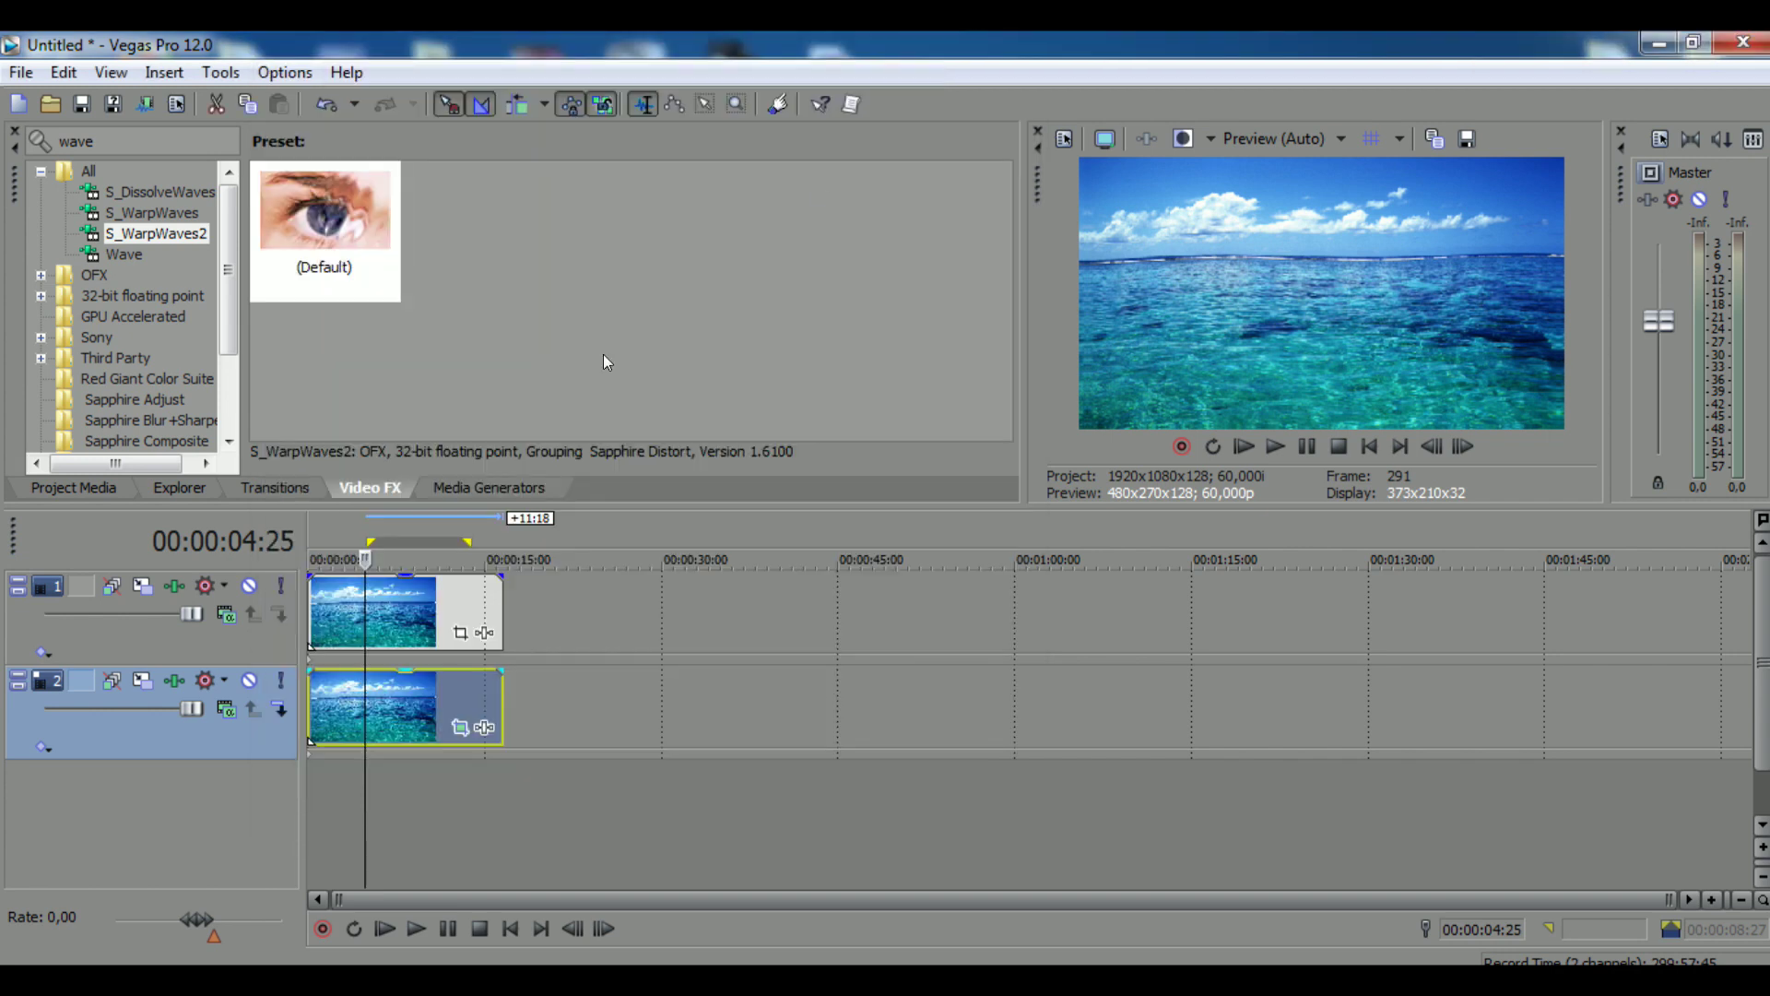
- Select the ocean clip on track 1 and play it back from about 00:00:01:19
{"action": "left_click", "coordinate": [341, 627]}
{"action": "left_click", "coordinate": [327, 630]}
{"action": "key", "text": "space"}
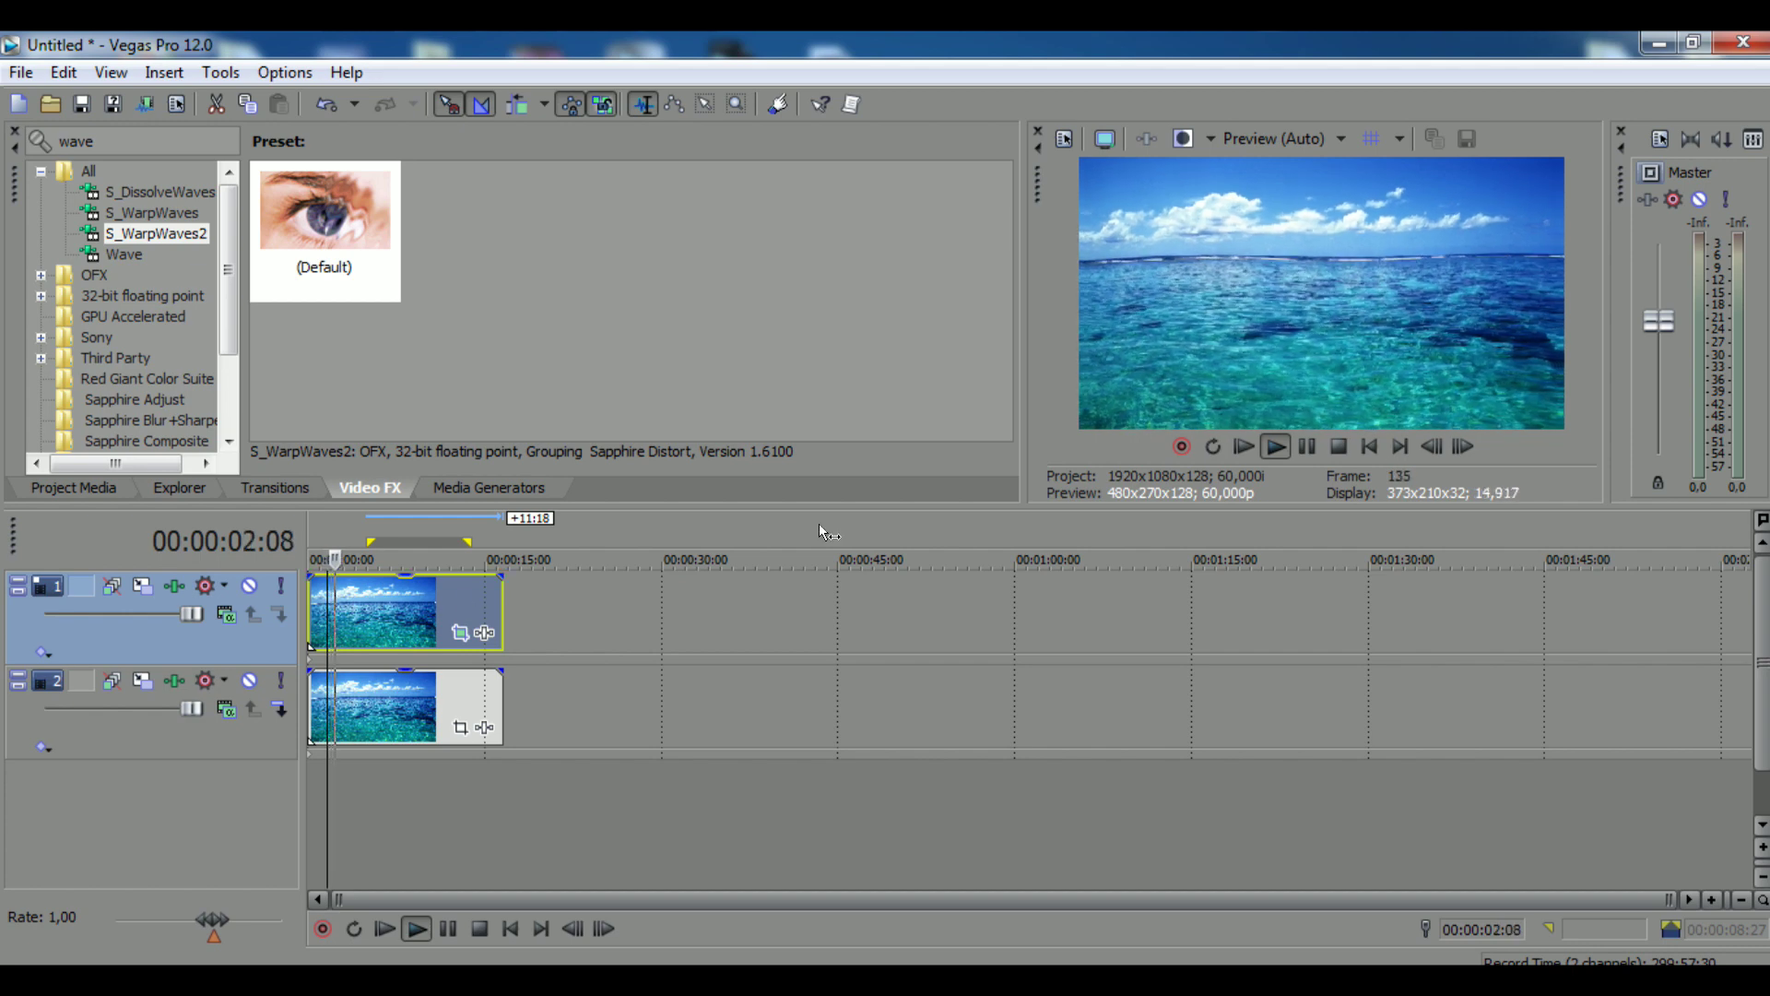
{"action": "key", "text": "space"}
- Check the Pan/Crop settings of the track 1 clip and play back the two tracks from 00:00:04:25
{"action": "left_click", "coordinate": [460, 632]}
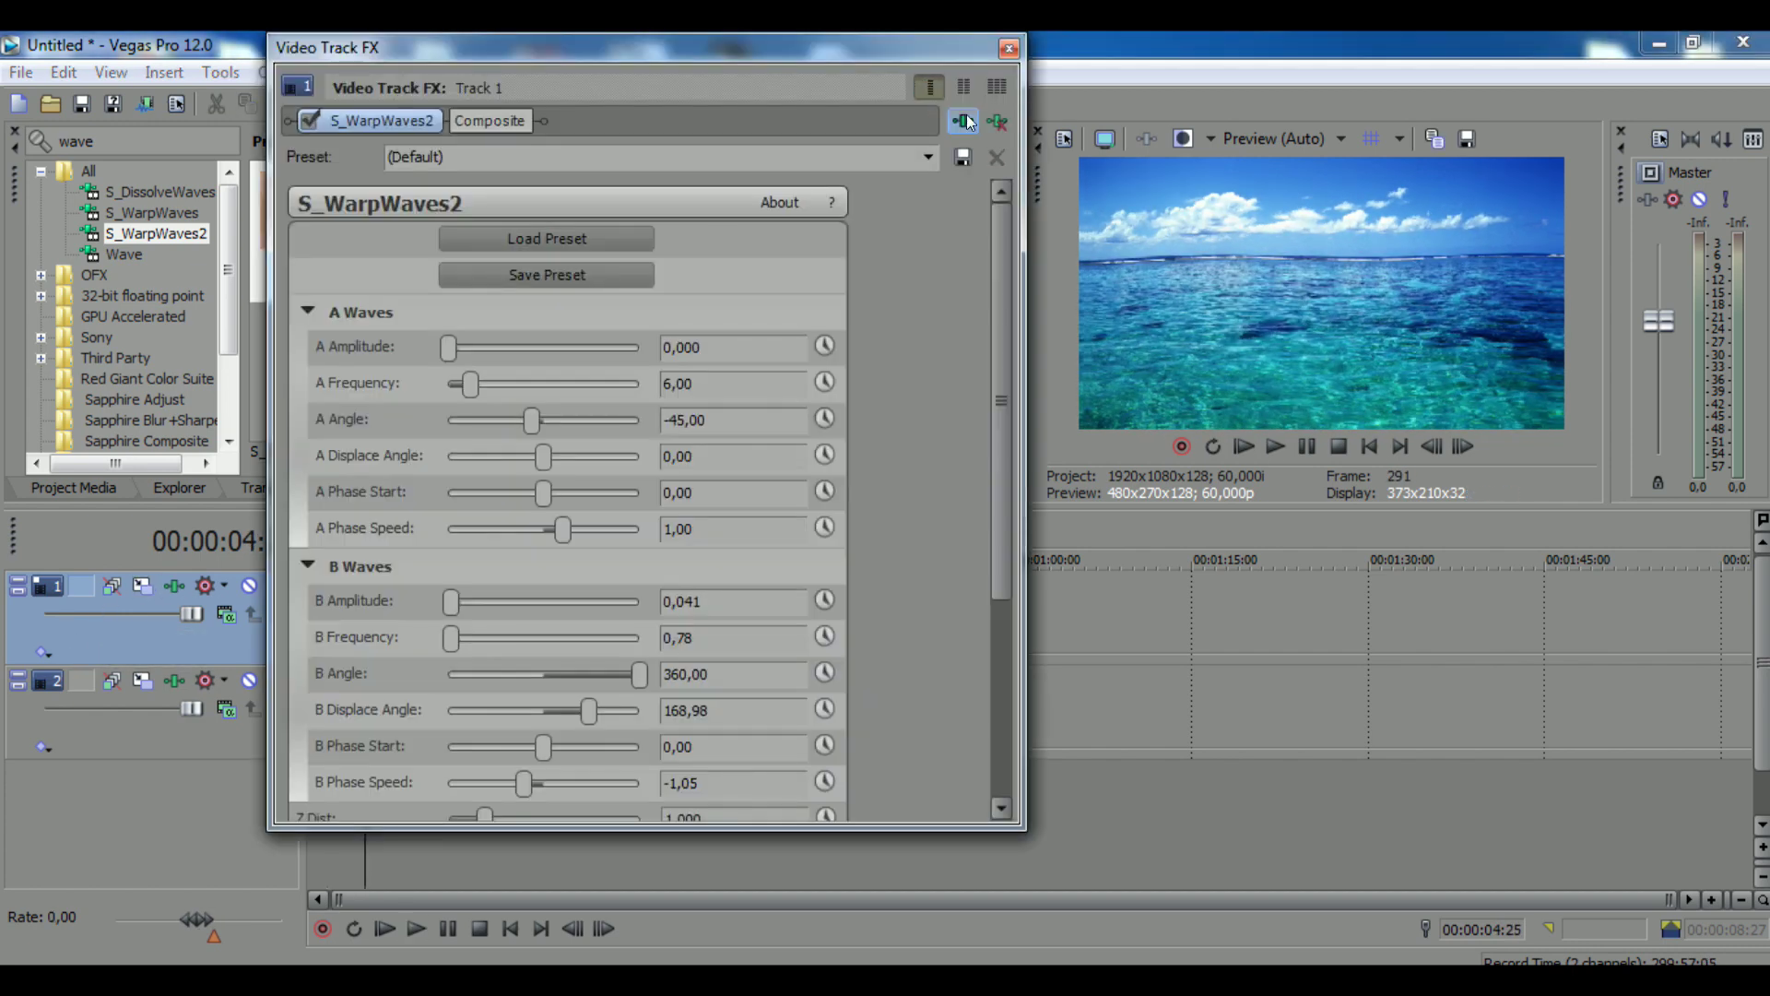
{"action": "left_click", "coordinate": [1008, 48]}
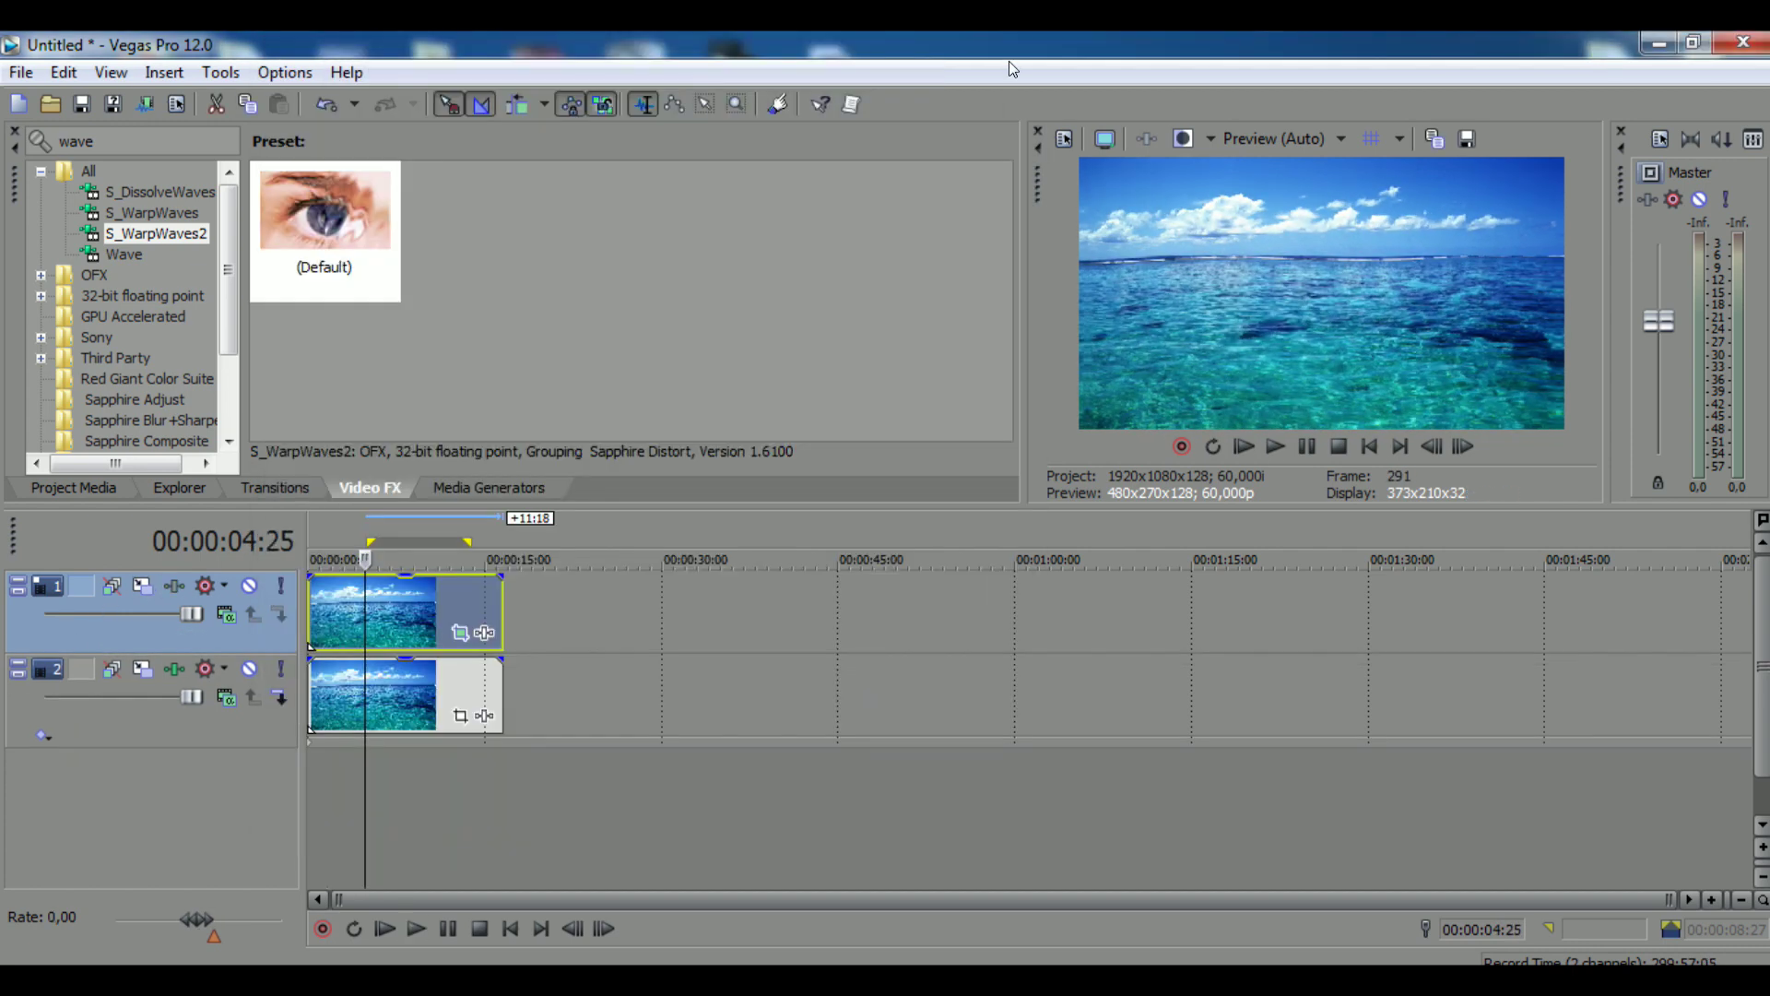
{"action": "key", "text": "space"}
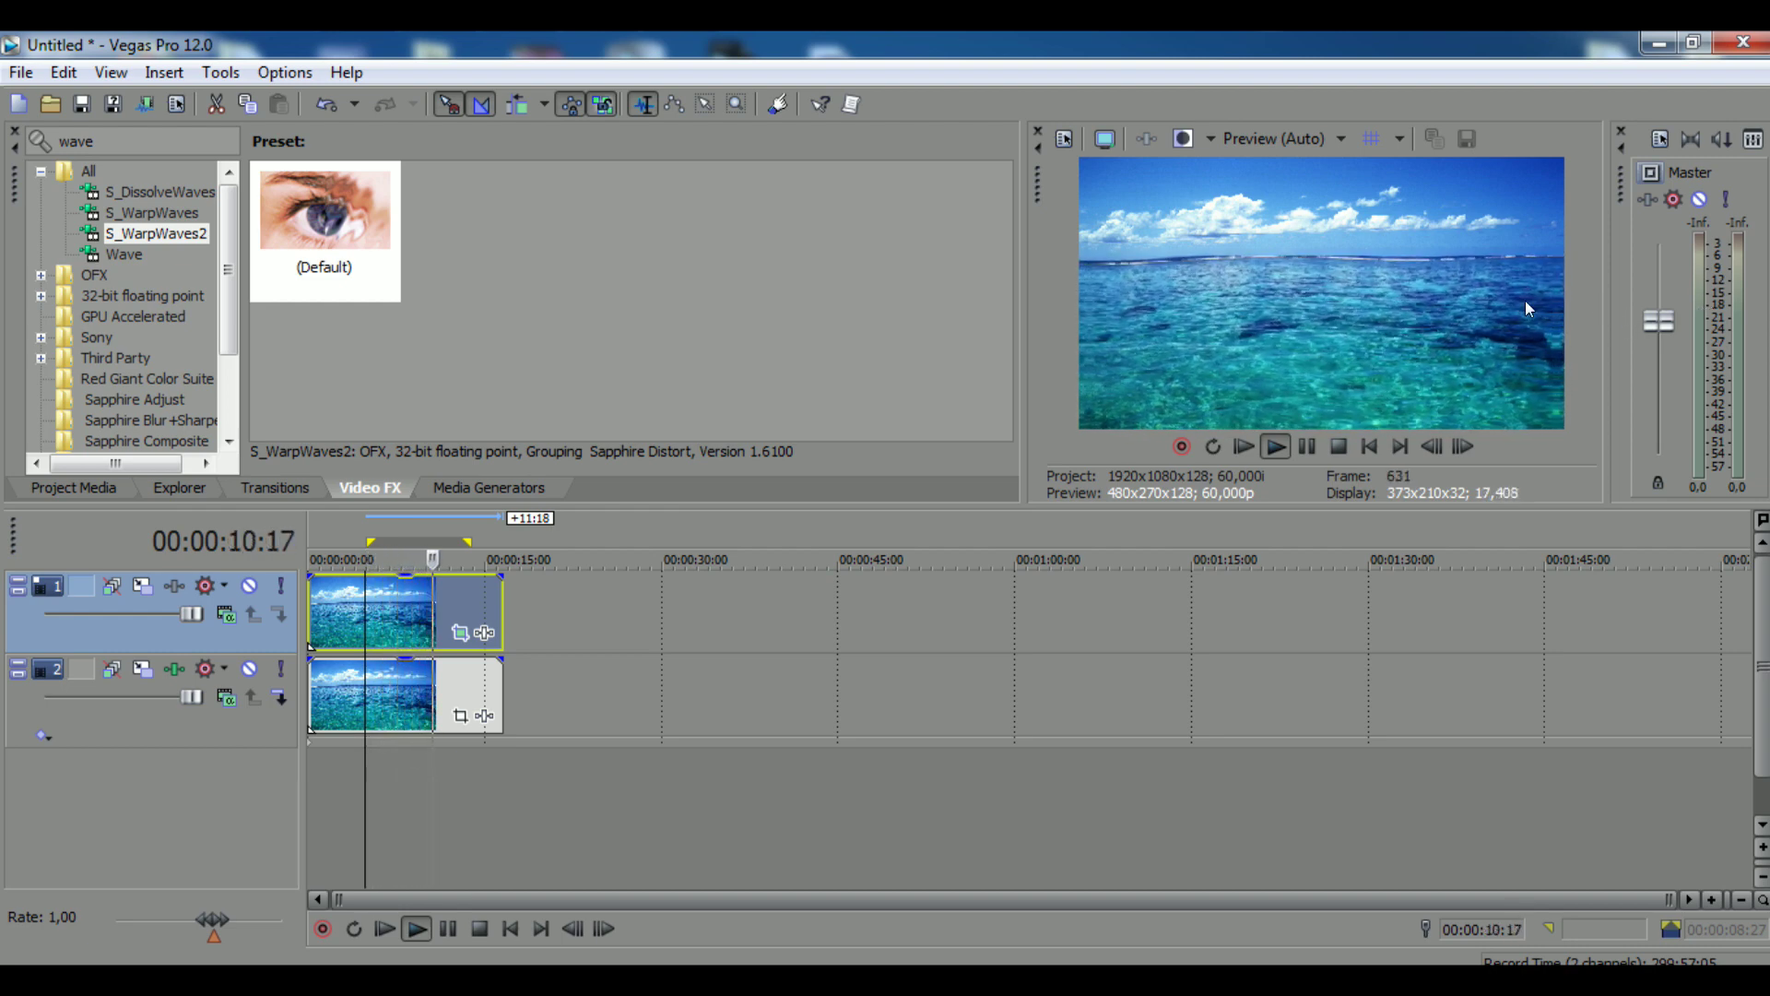
{"action": "key", "text": "space"}
- Set track 2's S_WarpWaves2 B Amplitude to 0,041 and B Frequency to 2,14, and preview the wave motion
{"action": "left_click", "coordinate": [173, 668]}
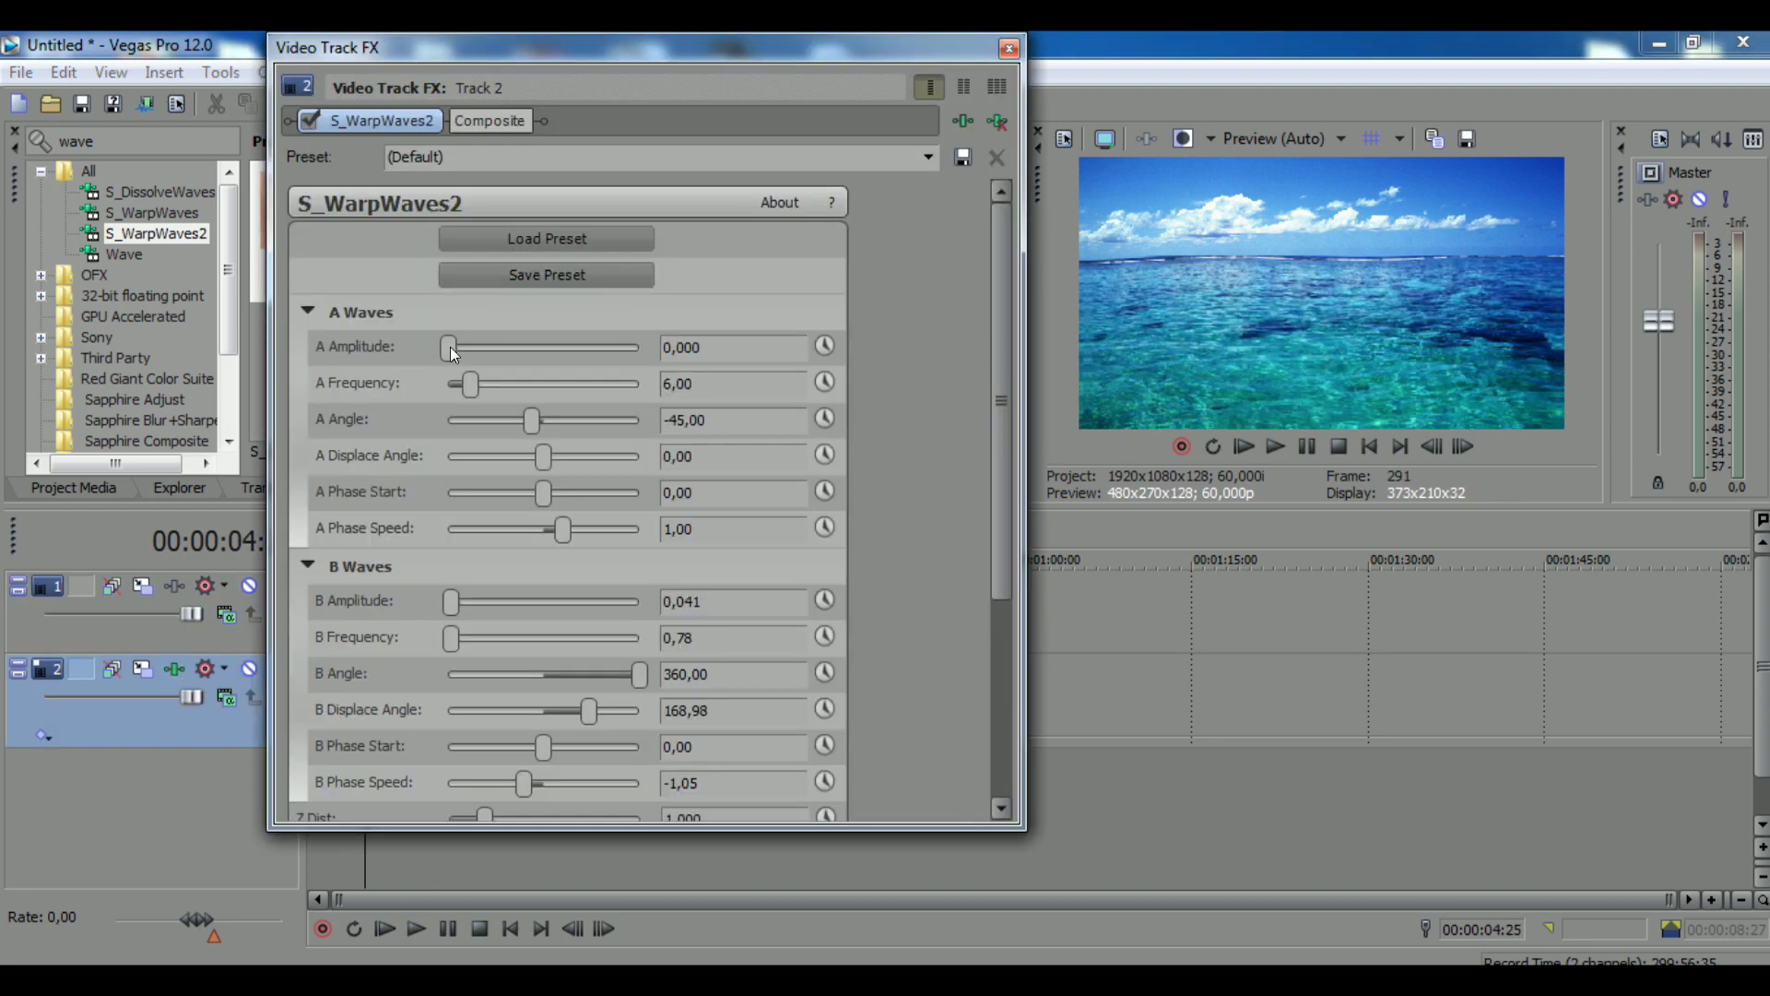
{"action": "left_click_drag", "start_coordinate": [466, 599], "coordinate": [458, 640]}
{"action": "left_click", "coordinate": [1008, 47]}
{"action": "key", "text": "space"}
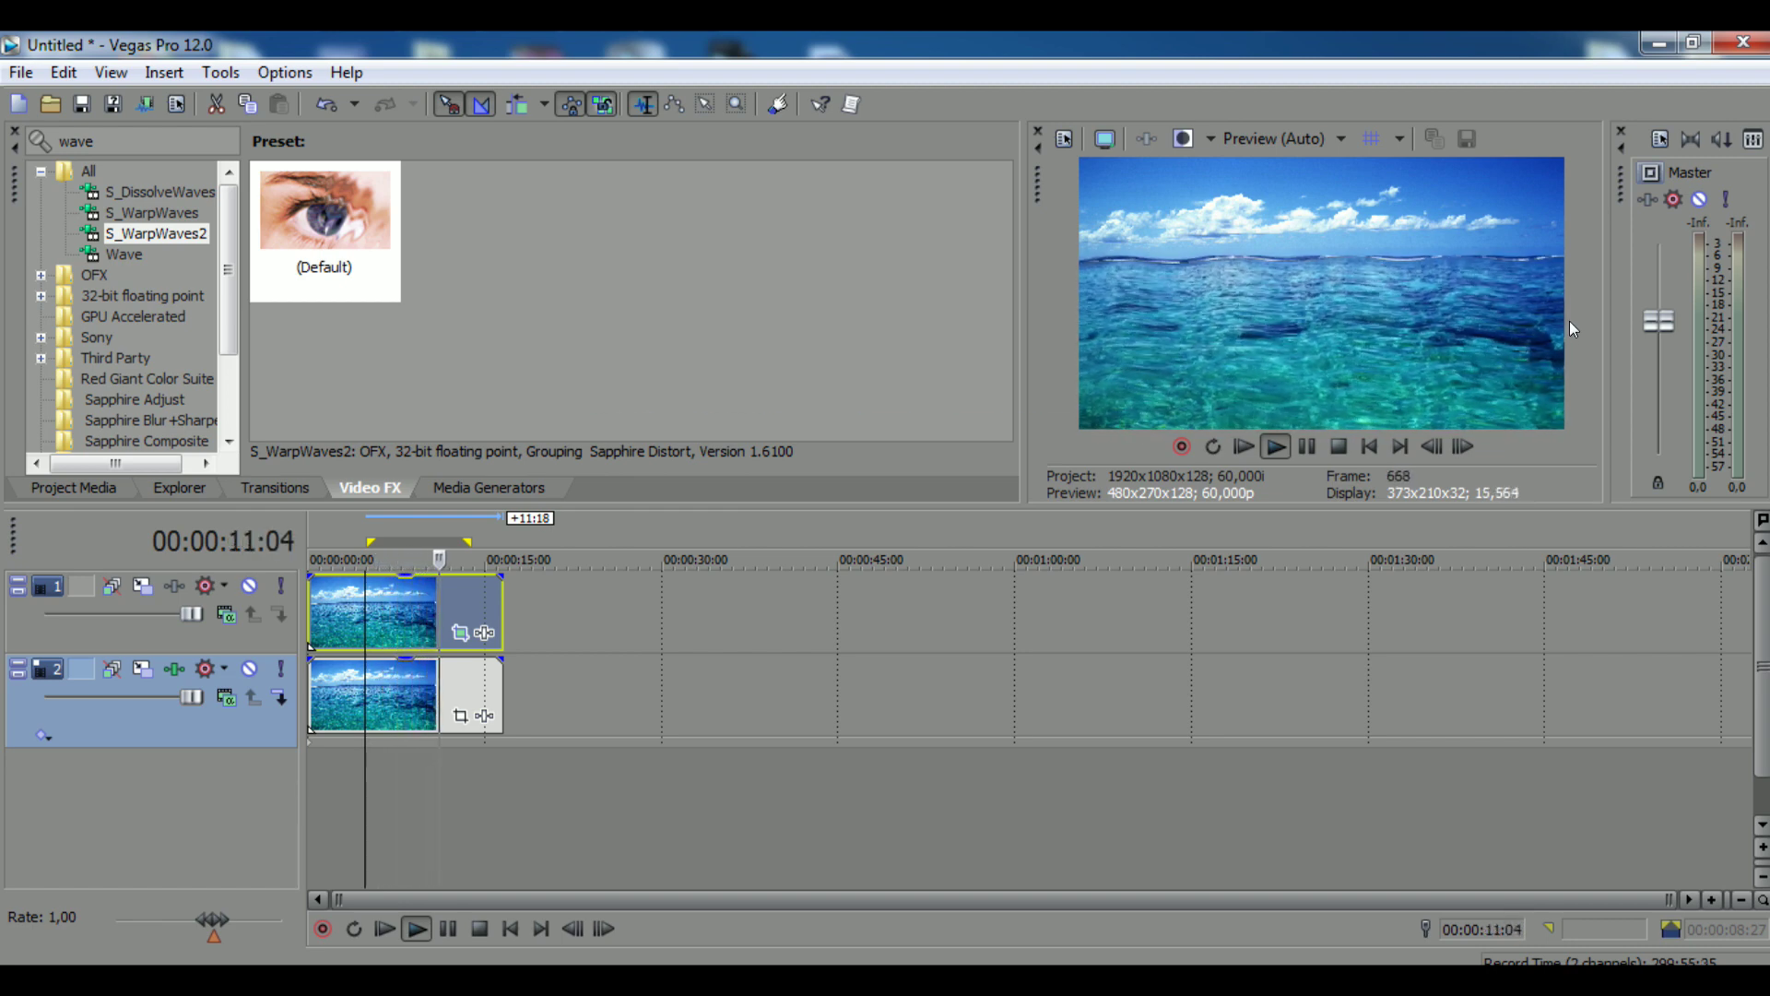
{"action": "key", "text": "space"}
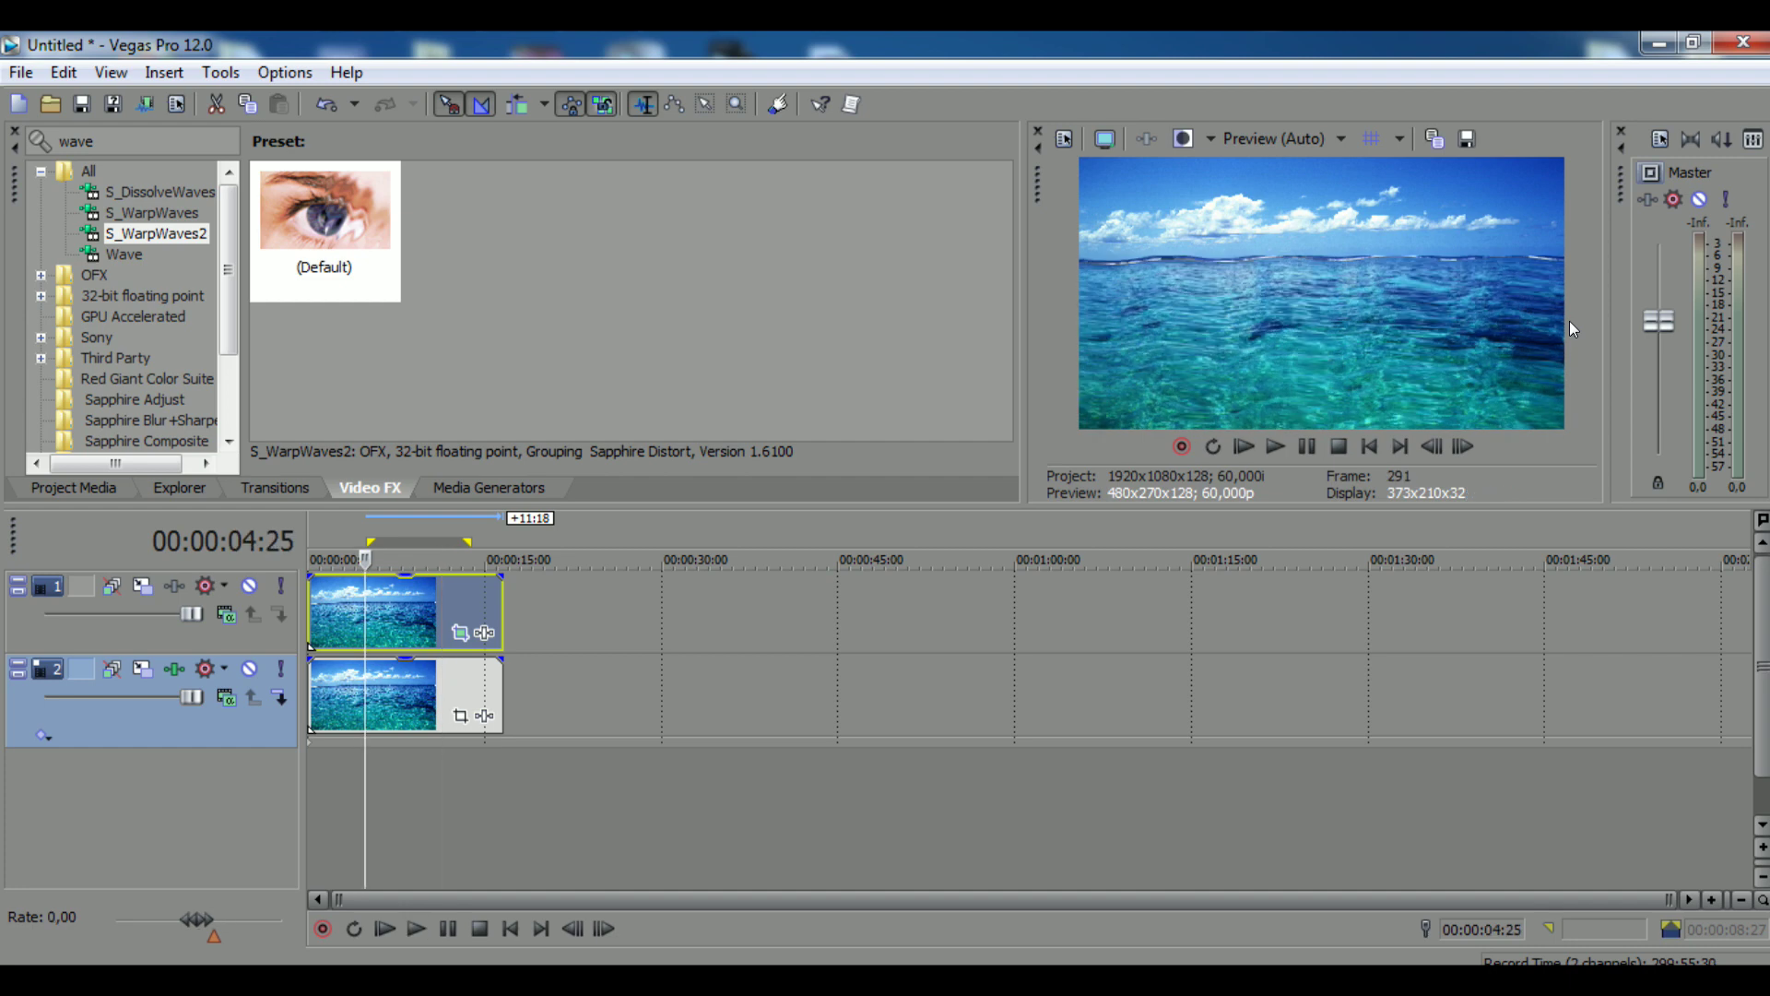
- Check track 2's S_WarpWaves2 settings and undo the recent B Amplitude and B Frequency changes
{"action": "left_click", "coordinate": [170, 669]}
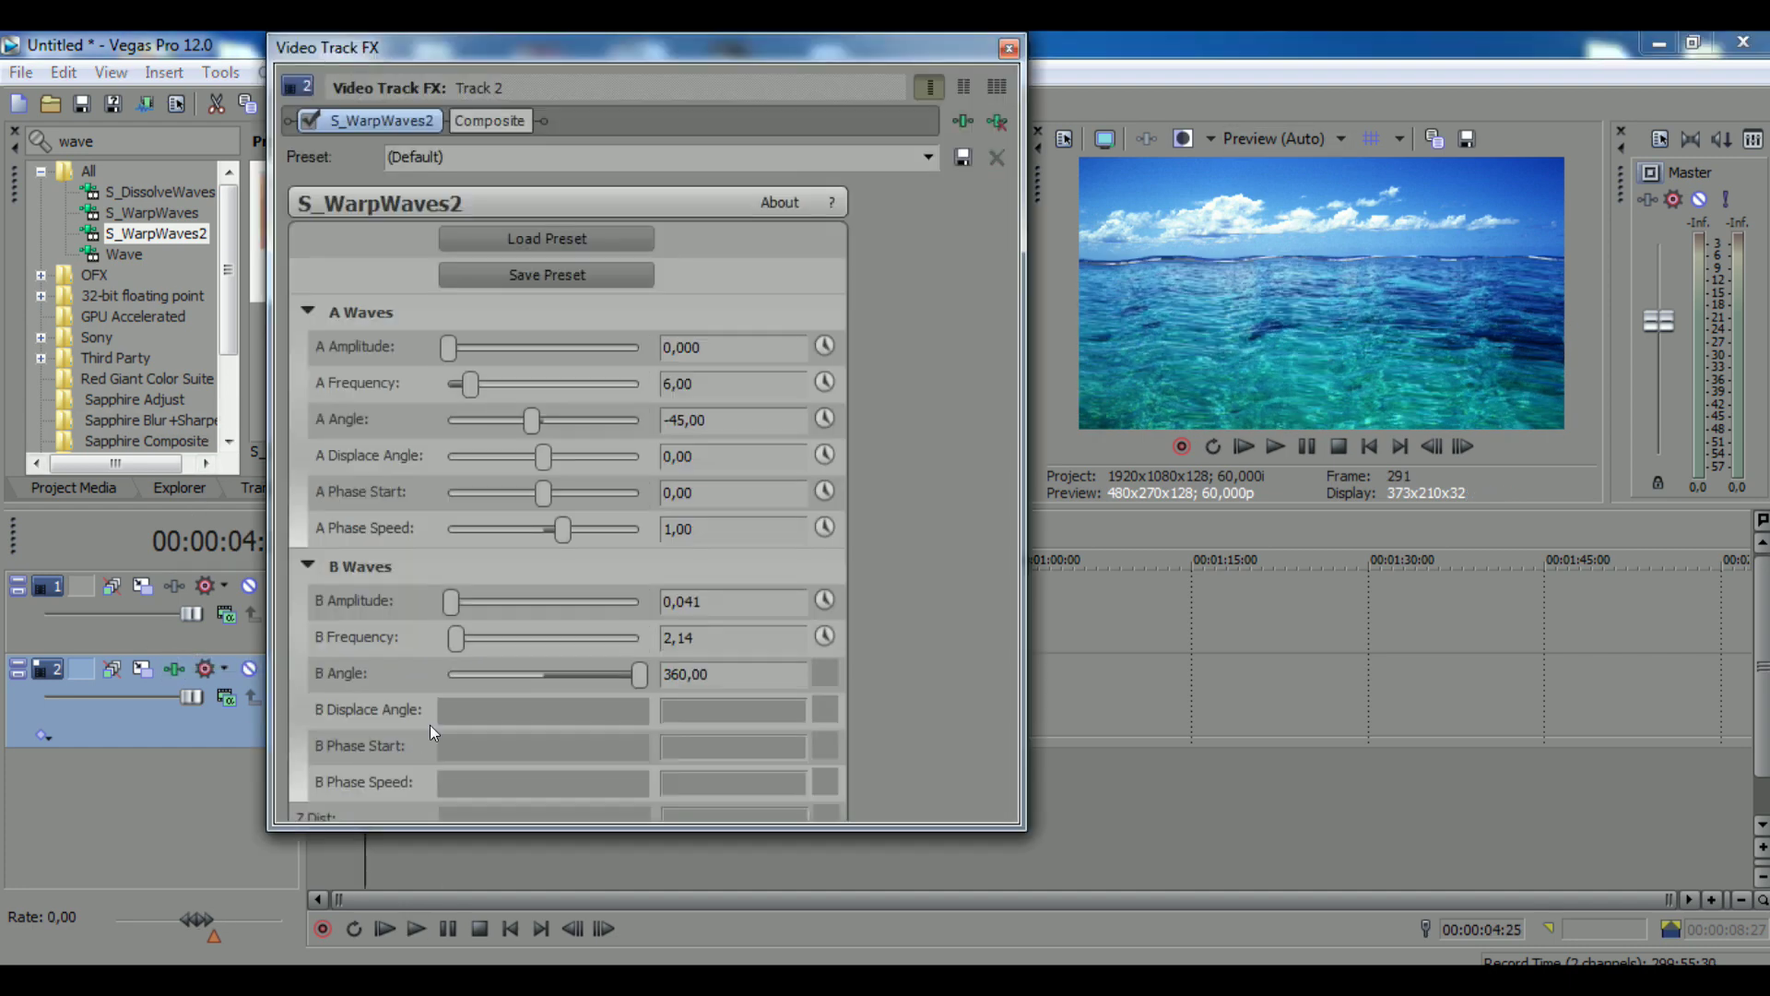
{"action": "left_click", "coordinate": [1009, 46]}
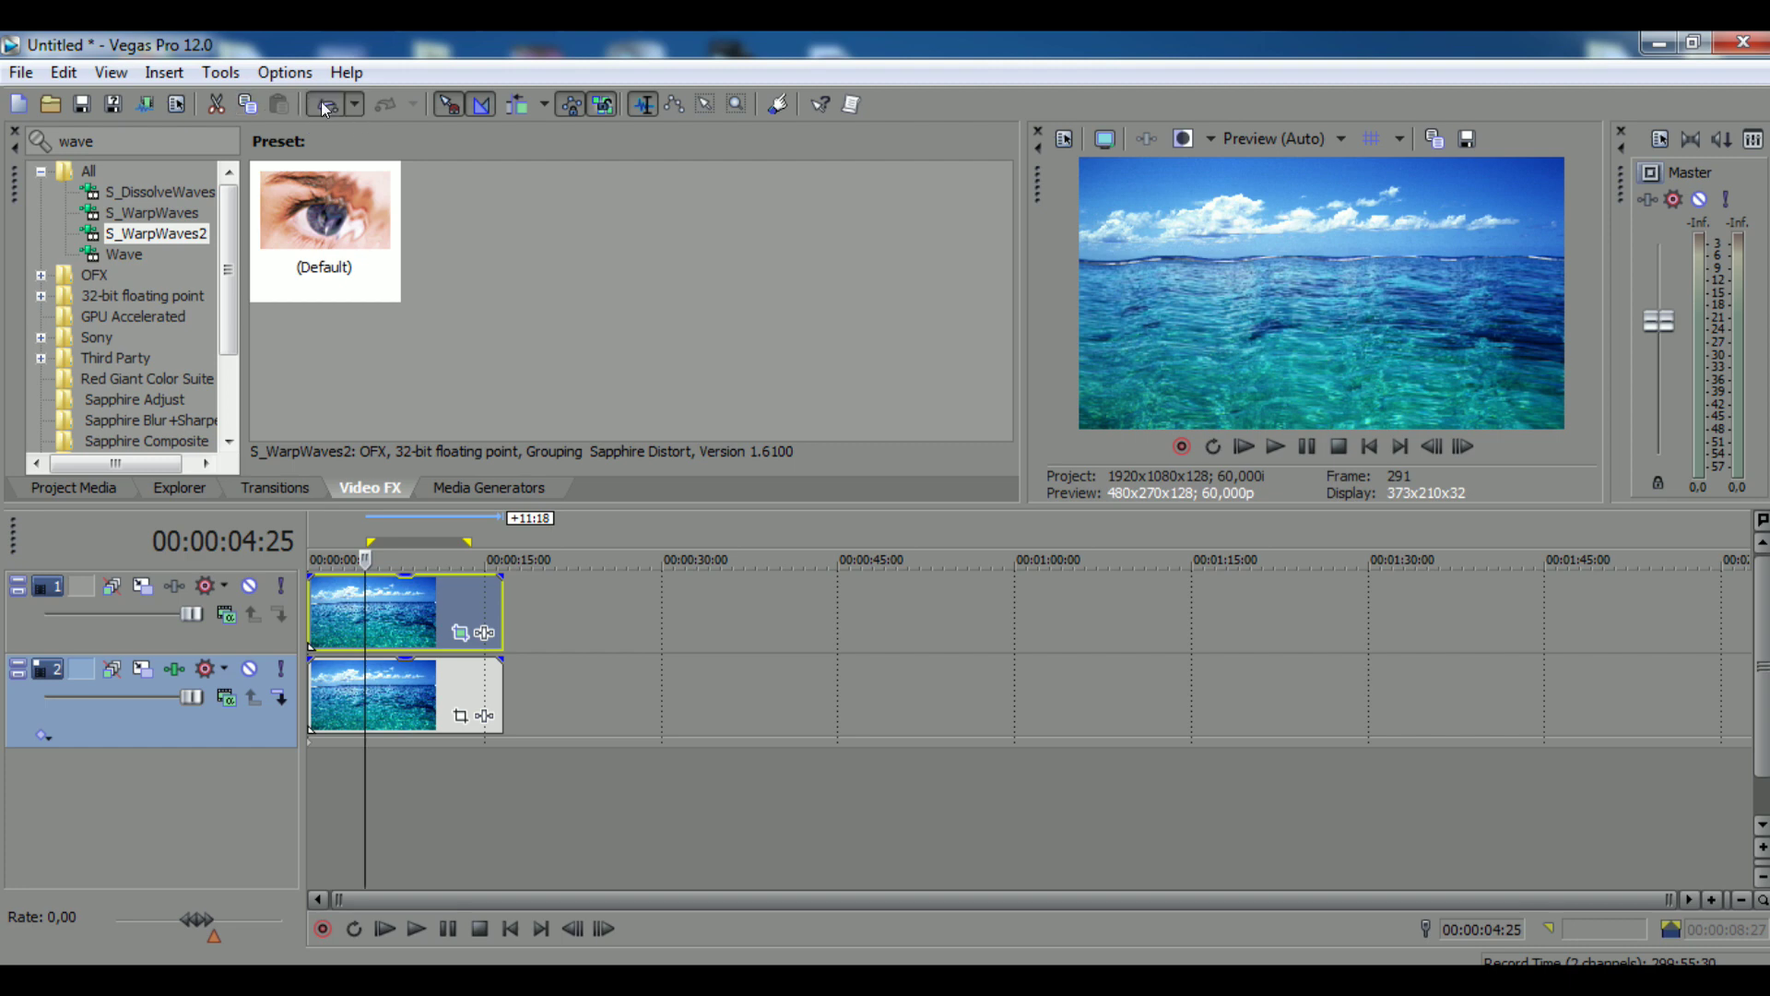
{"action": "left_click", "coordinate": [321, 106]}
{"action": "left_click", "coordinate": [321, 105]}
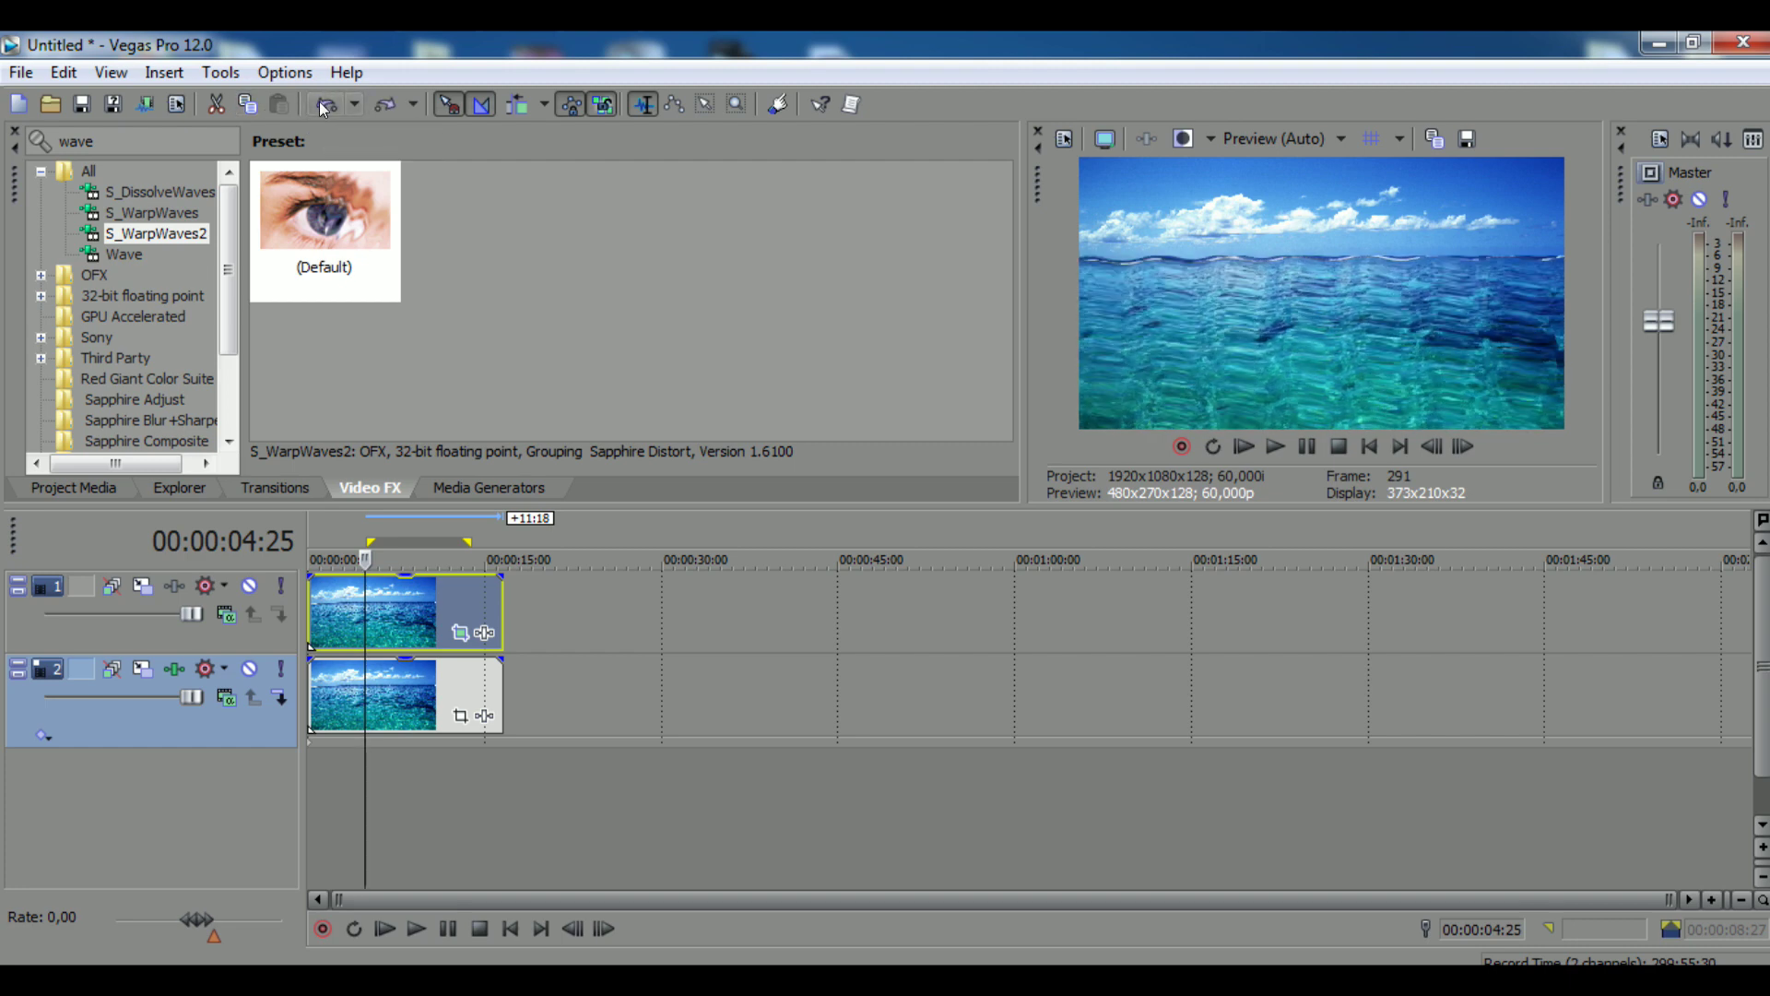
{"action": "left_click", "coordinate": [320, 105]}
{"action": "left_click", "coordinate": [318, 106]}
{"action": "left_click", "coordinate": [315, 106]}
{"action": "left_click", "coordinate": [313, 105]}
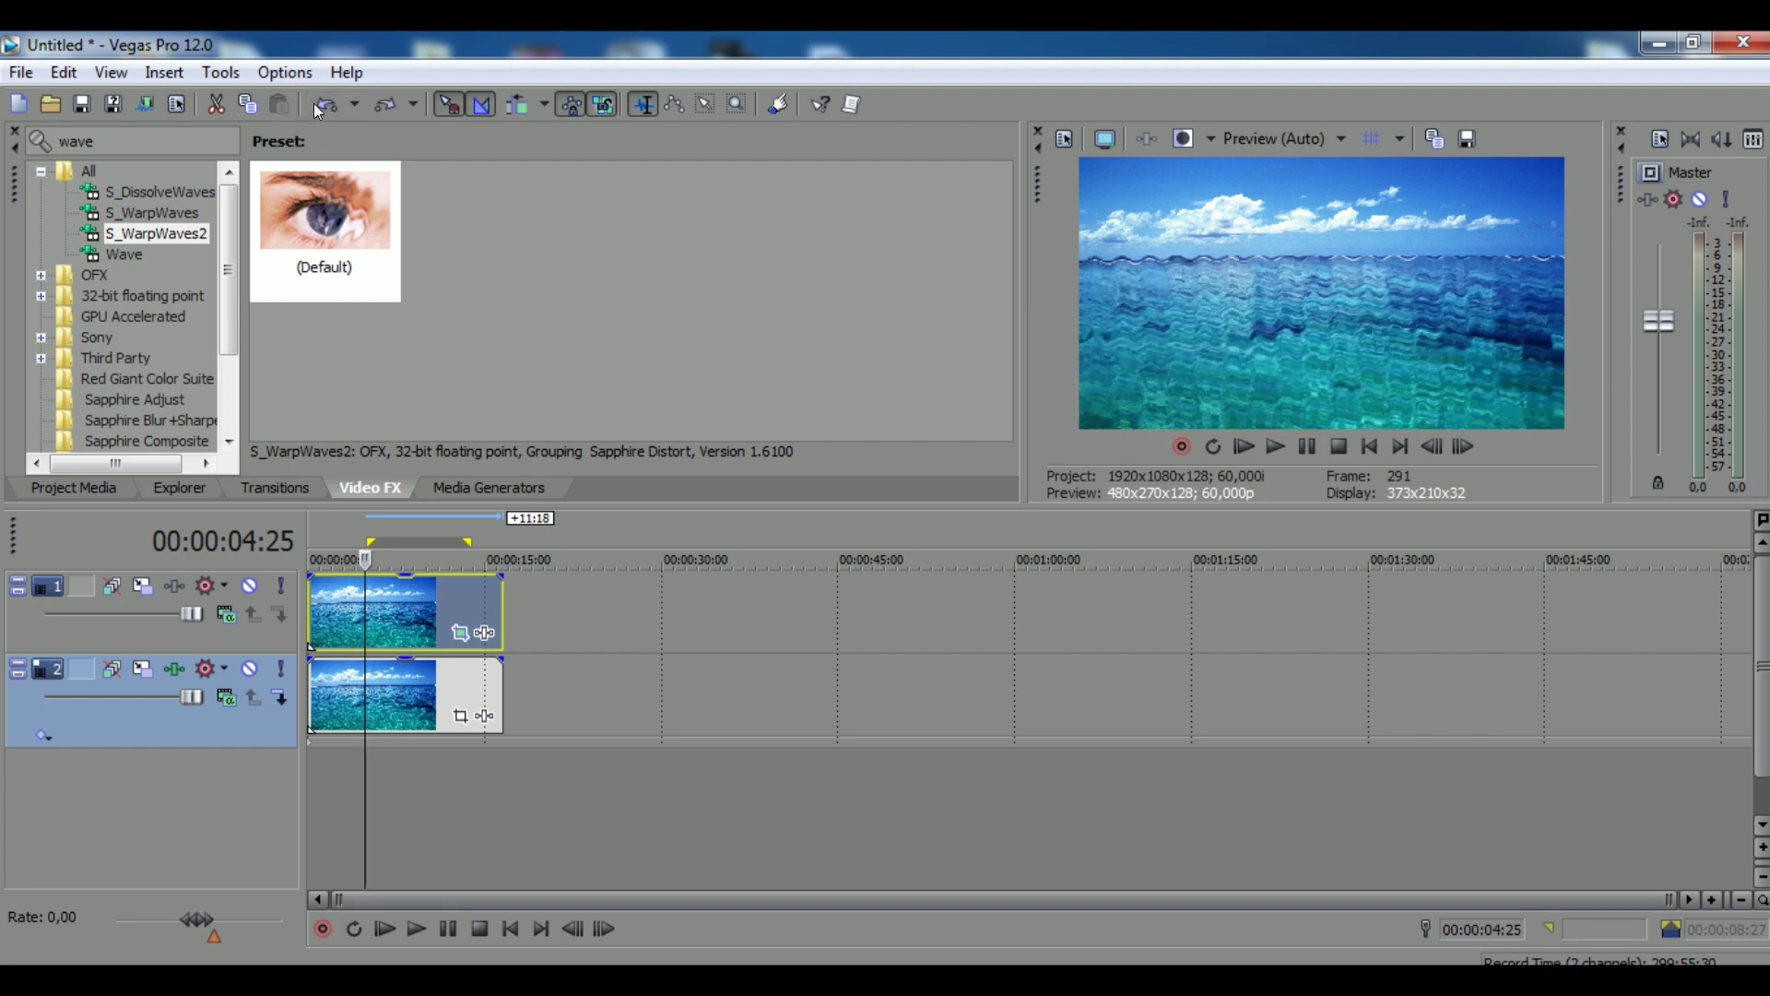
{"action": "left_click", "coordinate": [313, 103]}
{"action": "left_click", "coordinate": [313, 104]}
- Replay the ocean clips from 00:00:04:25 and review the S_WarpWaves2 parameters of track 2
{"action": "key", "text": "space"}
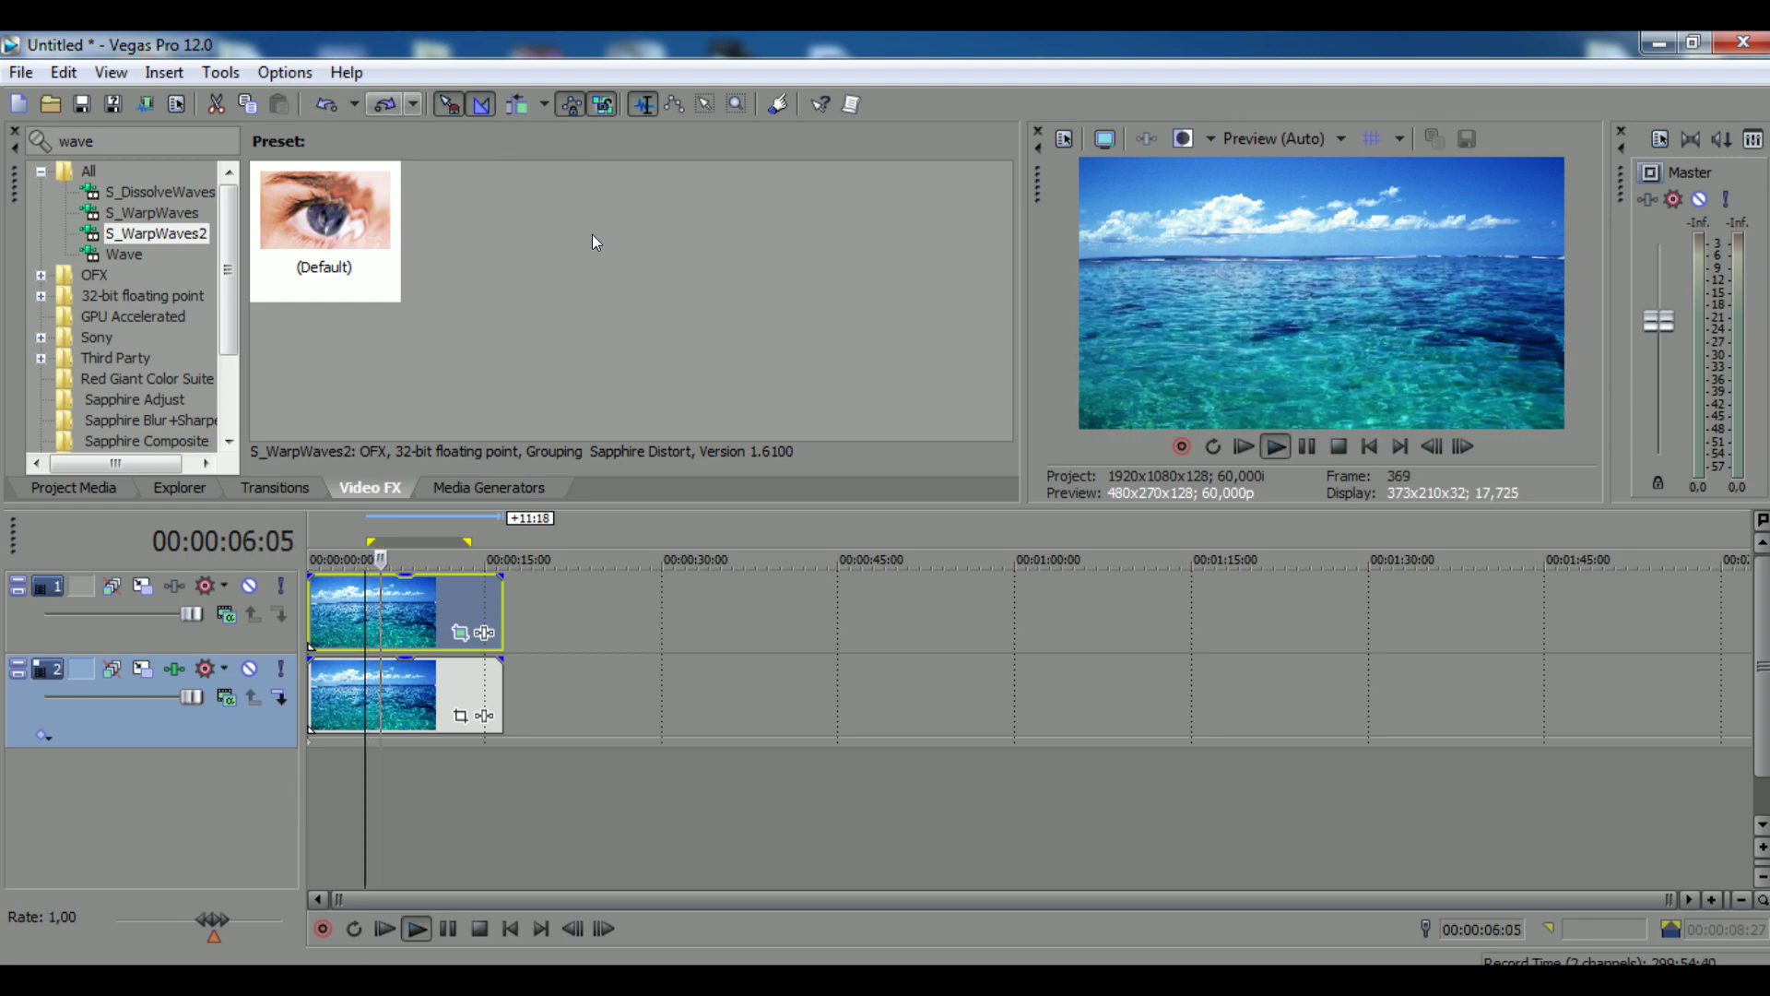
{"action": "key", "text": "space"}
{"action": "left_click", "coordinate": [171, 675]}
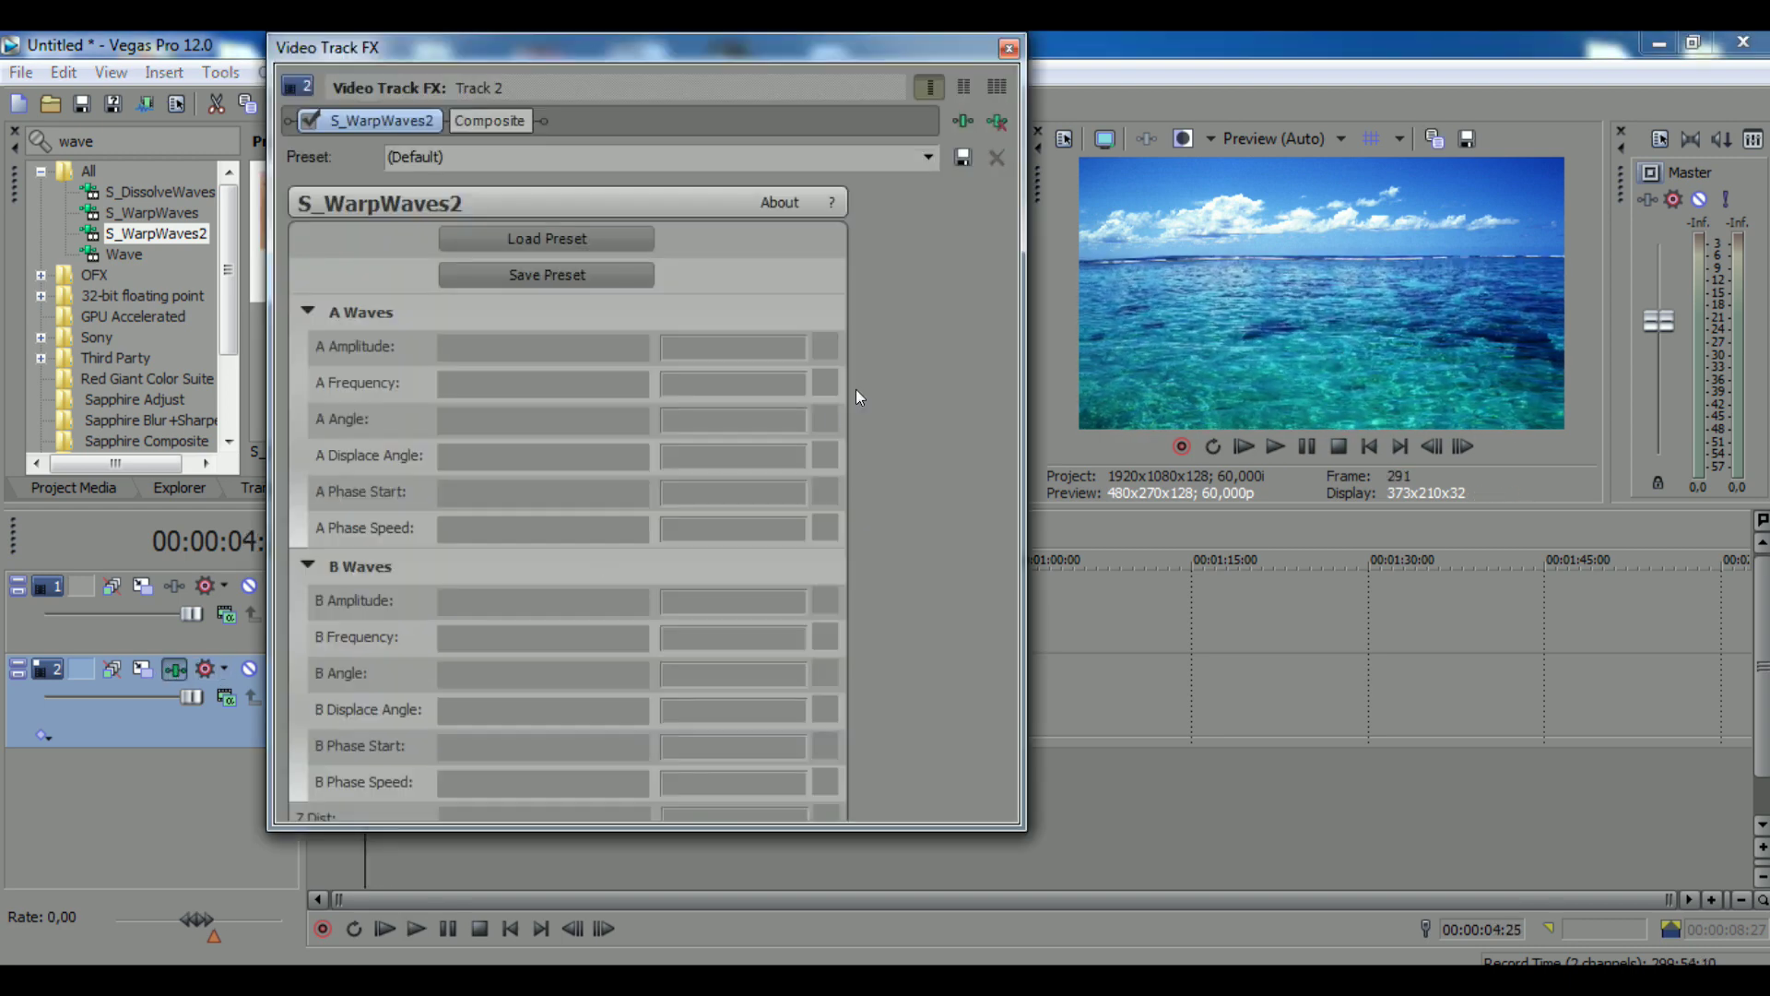
{"action": "scroll", "coordinate": [856, 389], "scroll_direction": "down", "scroll_amount": 4}
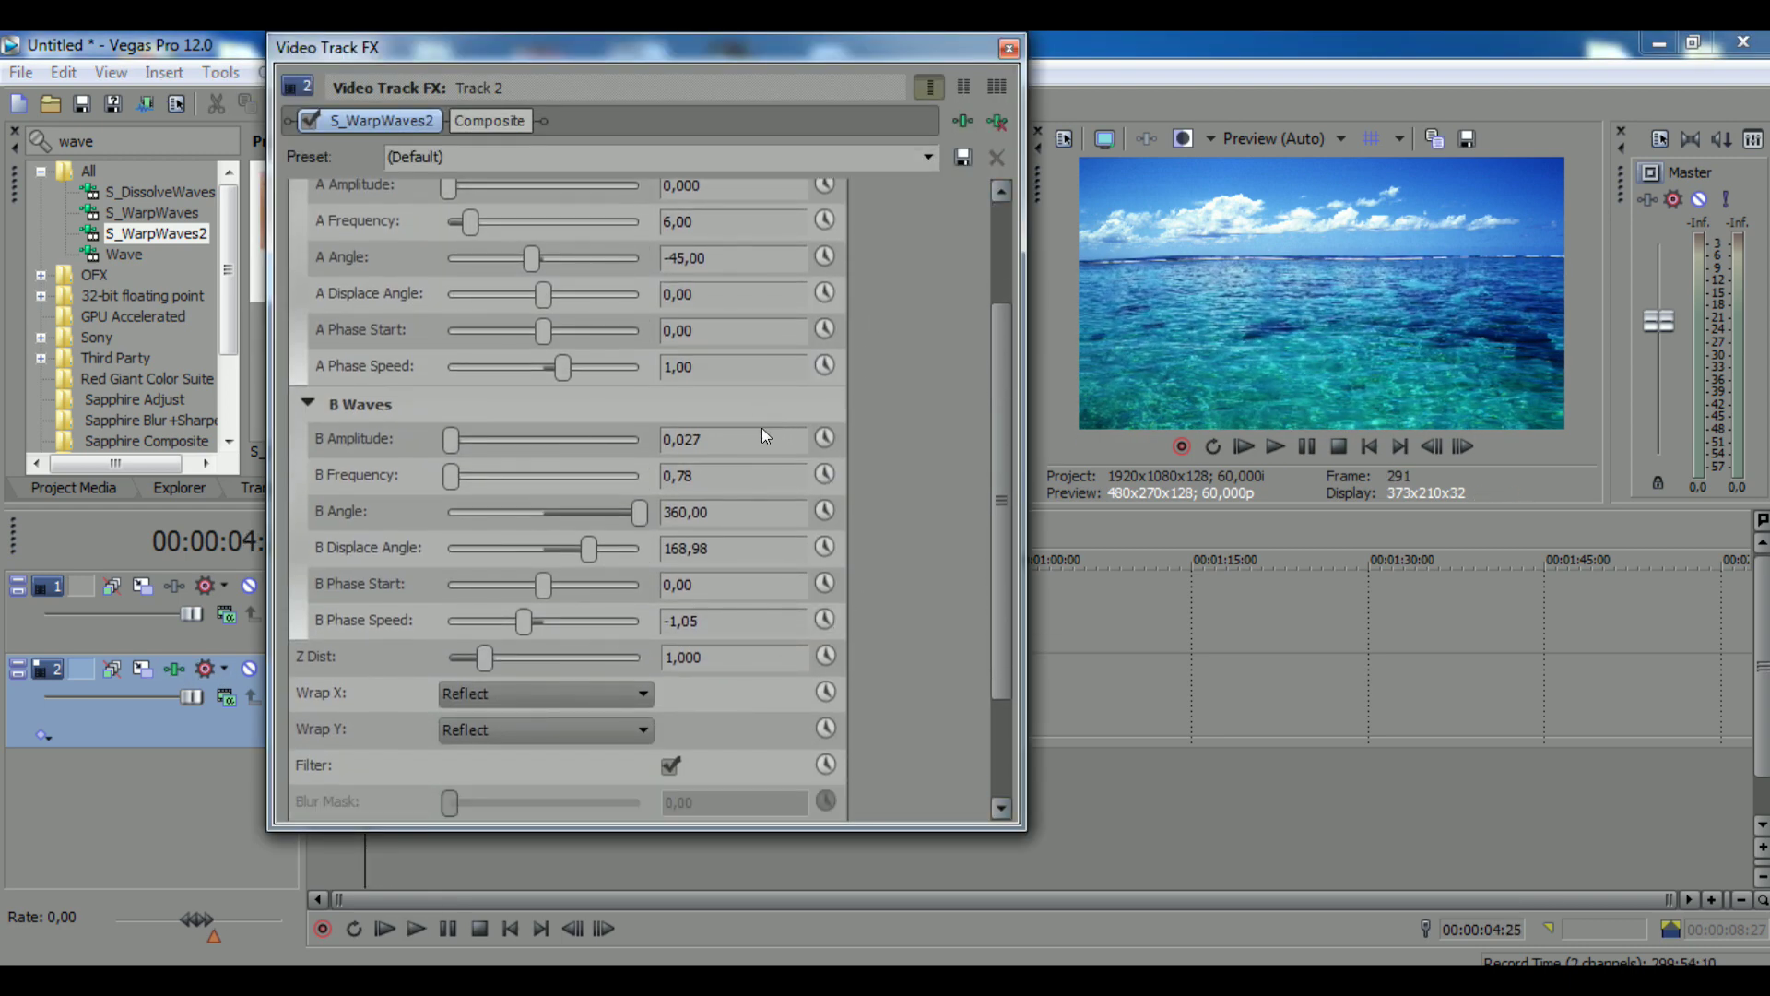